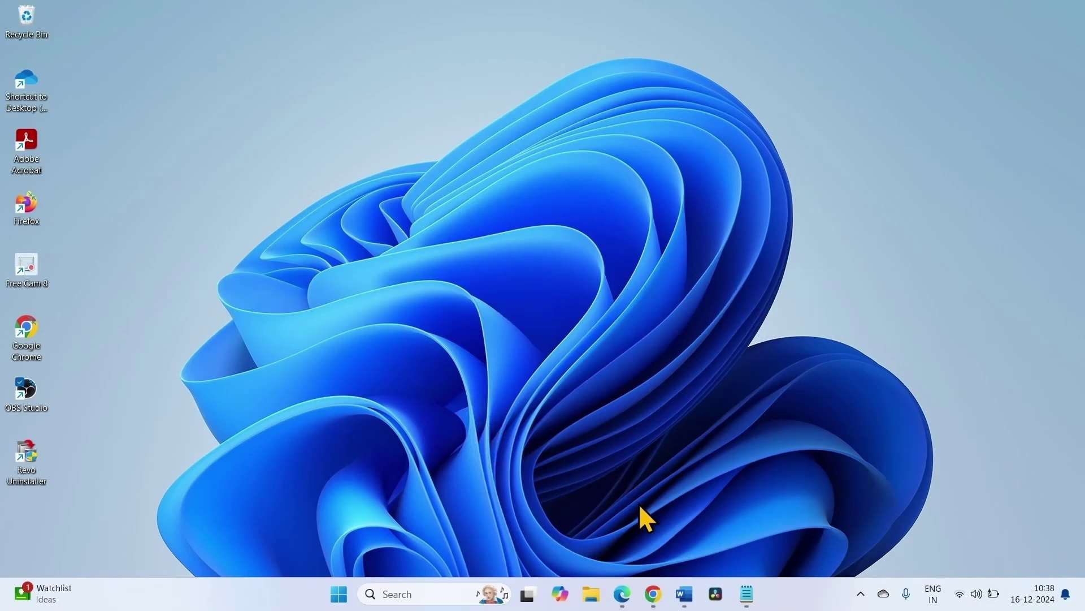
# Step: Open a new Google Chrome window and maximize it
pyautogui.rightClick(654, 593)
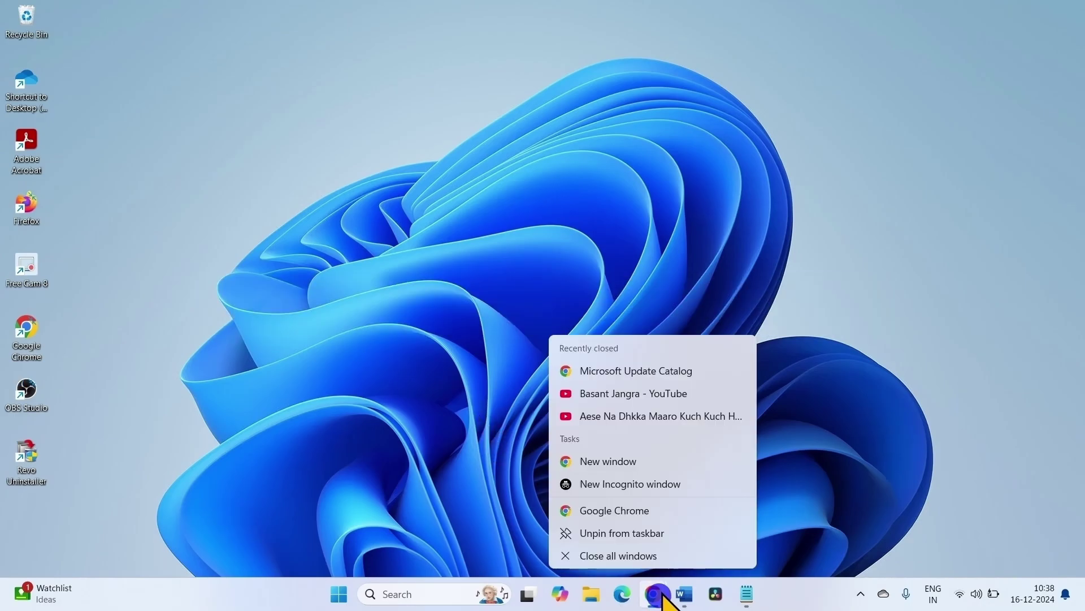
pyautogui.click(626, 511)
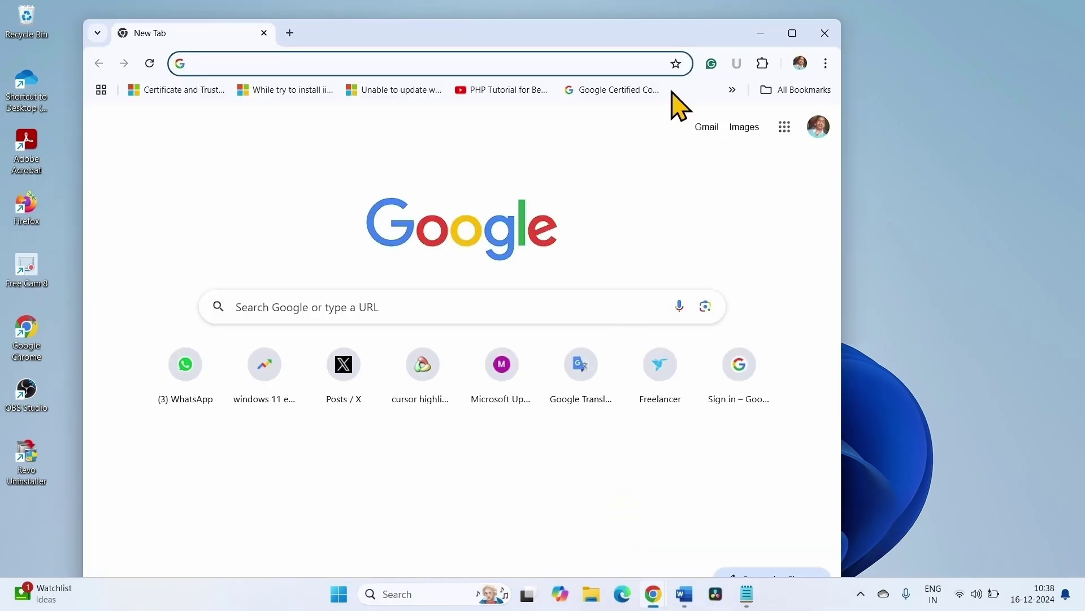
pyautogui.click(790, 34)
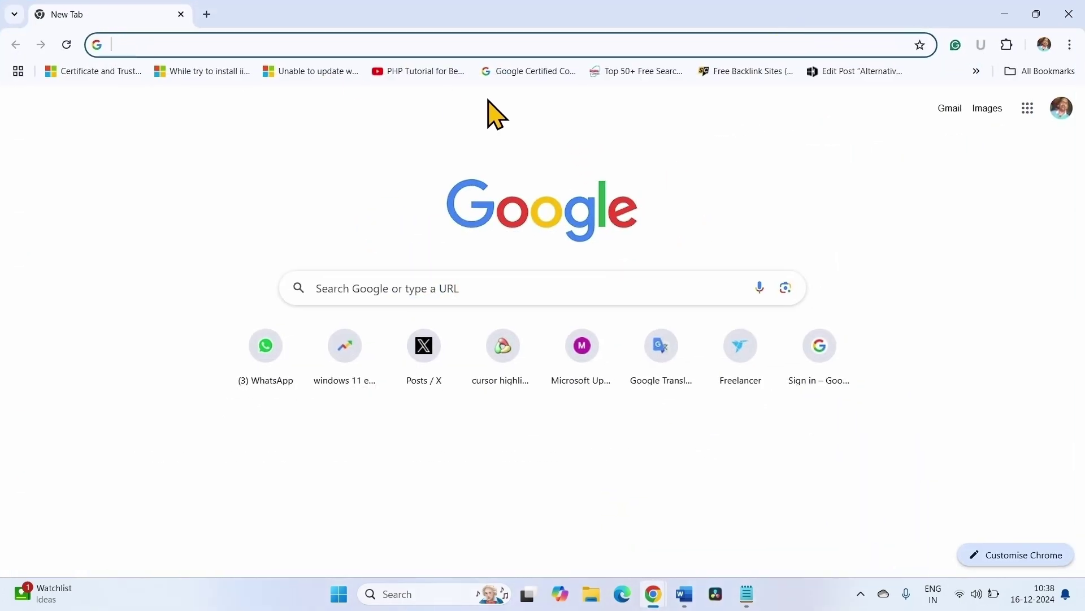
# Step: Search the web for "microsoft update catalog" and open the Microsoft Update Catalog site
pyautogui.write('m')
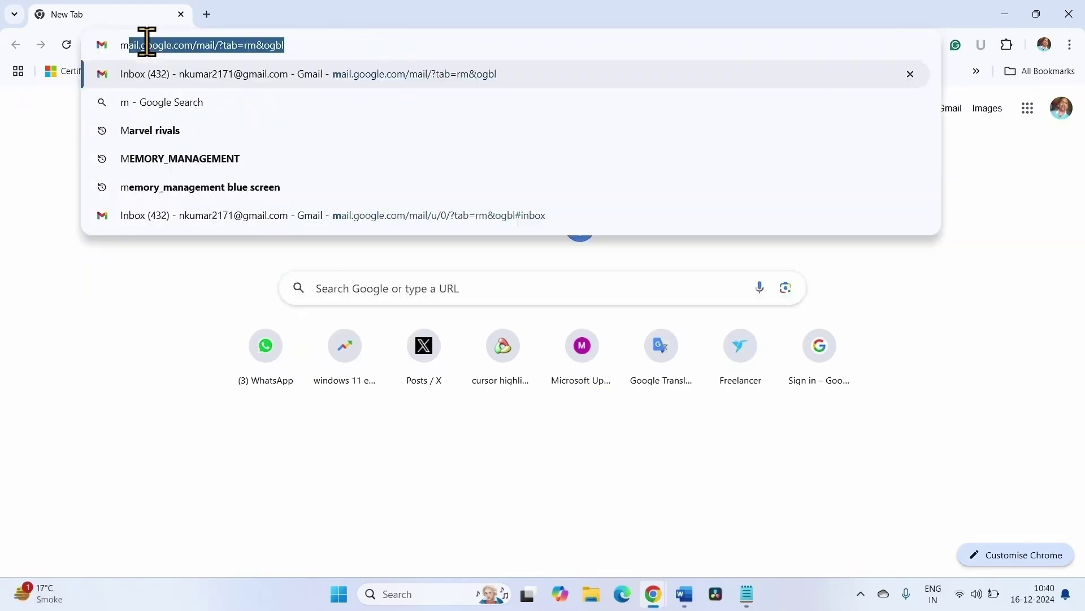
pyautogui.write('icrosoft ')
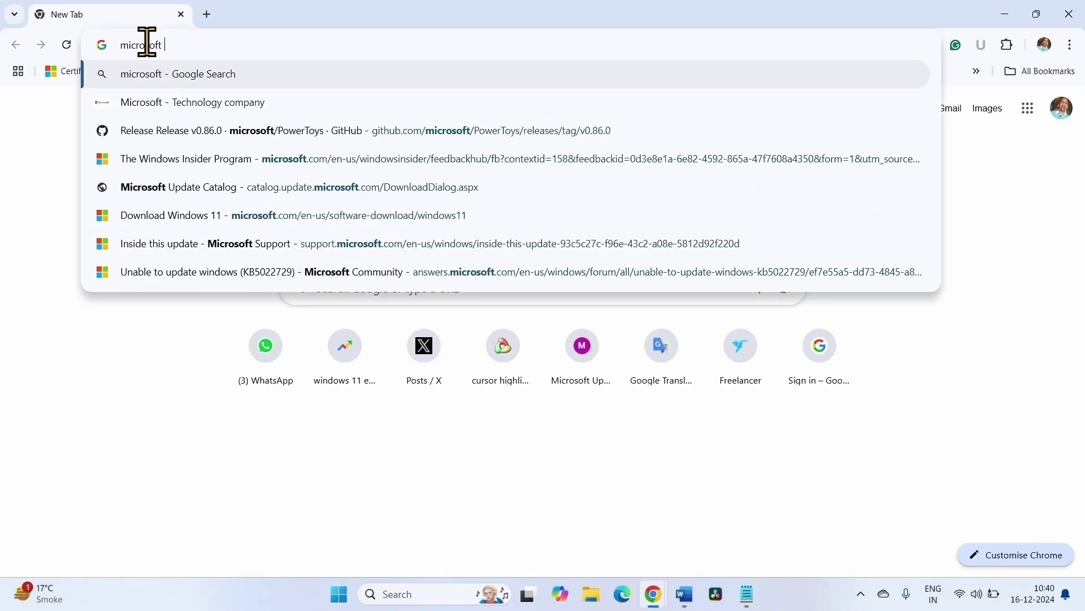
pyautogui.write('update cat')
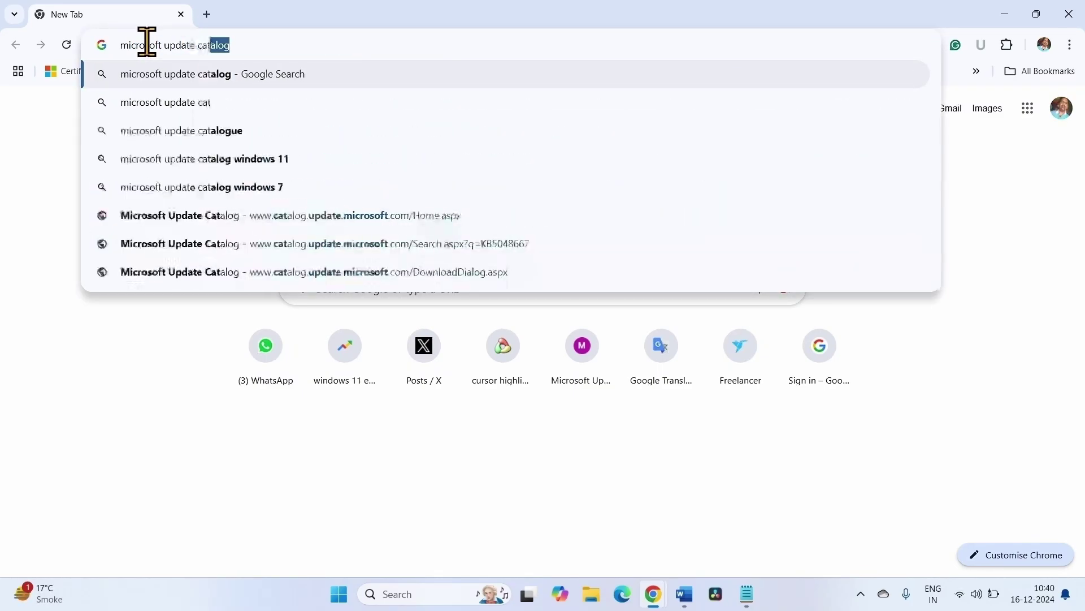
pyautogui.write('alog')
pyautogui.press('Return')
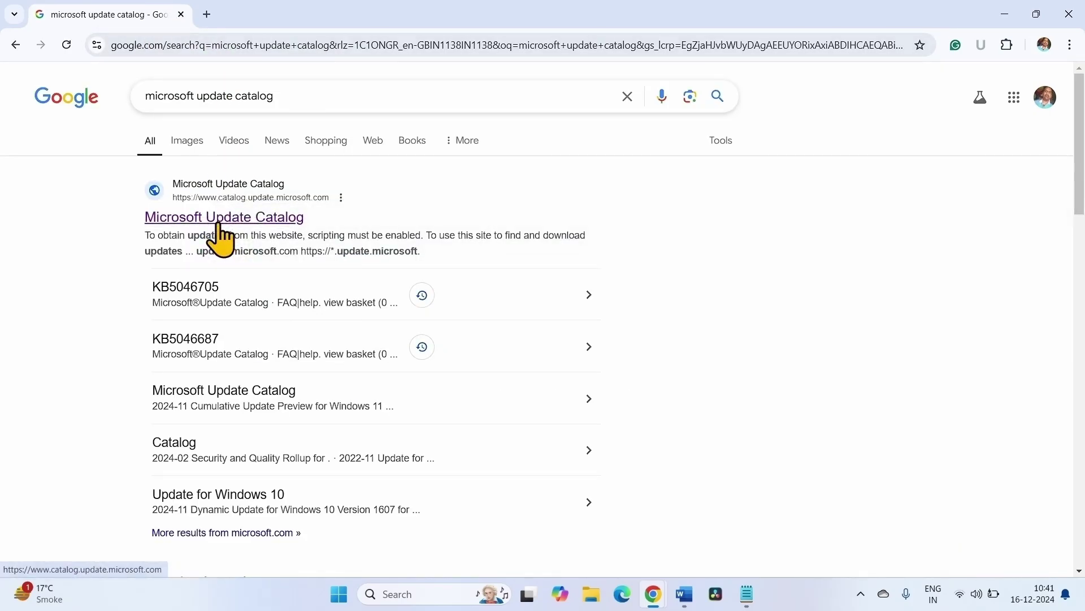
pyautogui.click(218, 223)
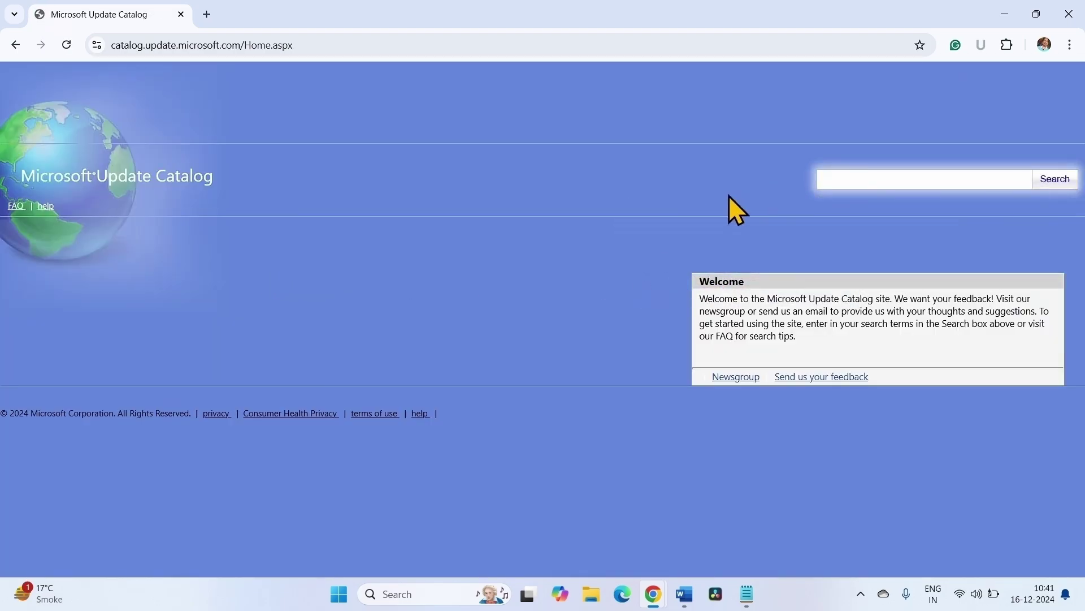
# Step: Switch to Windows Settings and open the Windows Update page
pyautogui.click(340, 595)
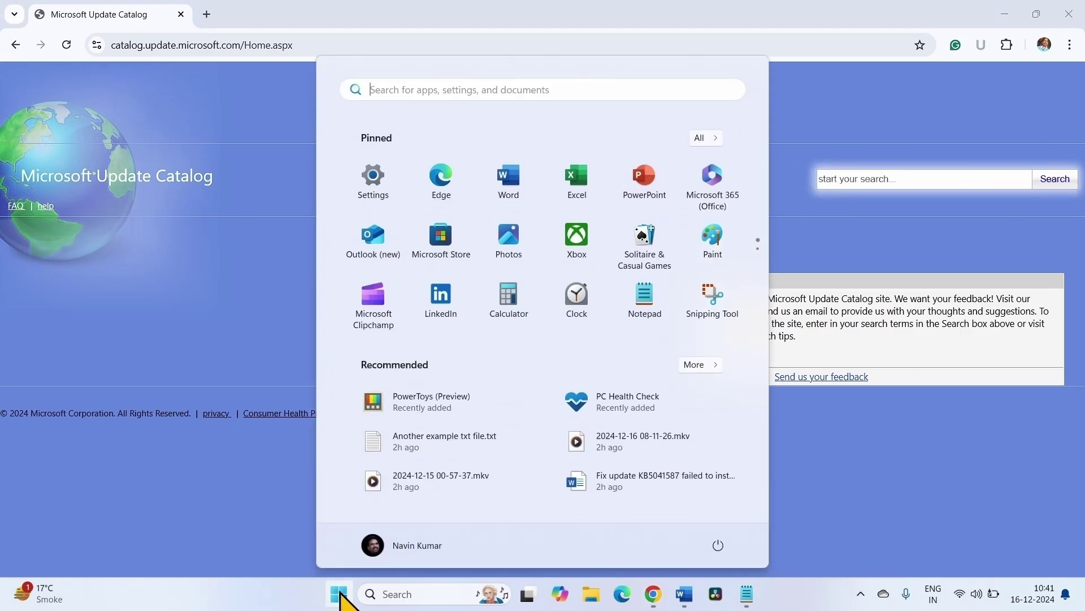
pyautogui.click(373, 195)
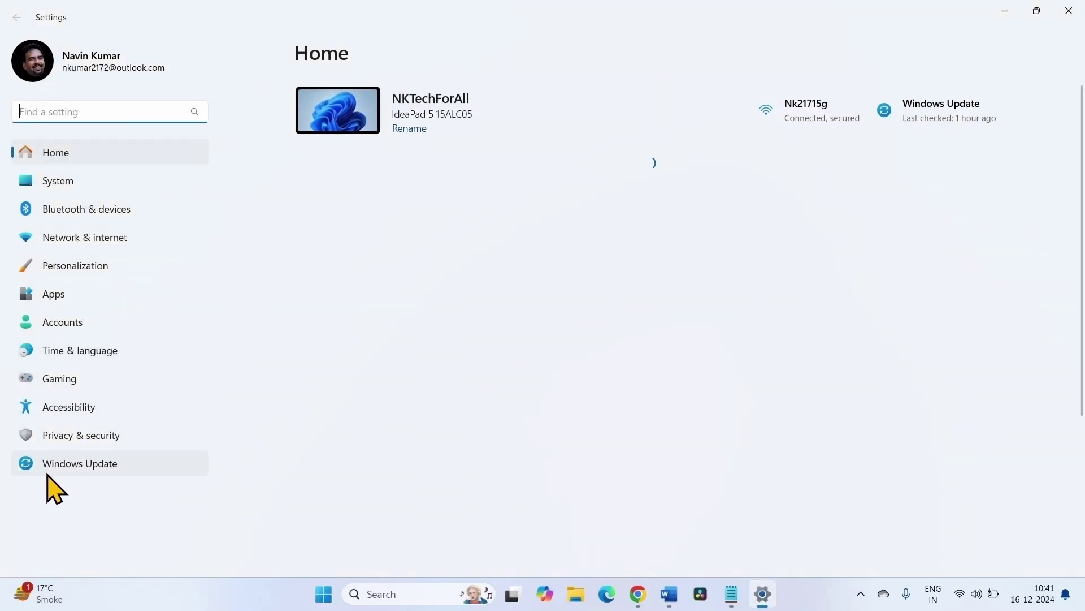
pyautogui.click(47, 473)
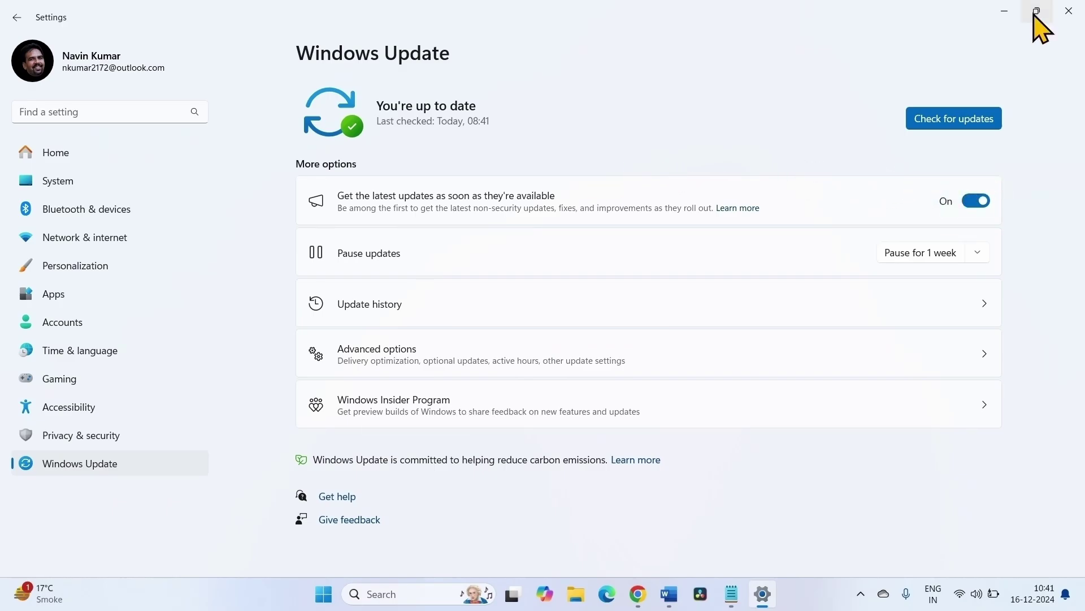
# Step: Arrange Settings side by side with the Microsoft Update Catalog and enter "kb" as the start of the catalog search term
pyautogui.moveTo(1035, 15)
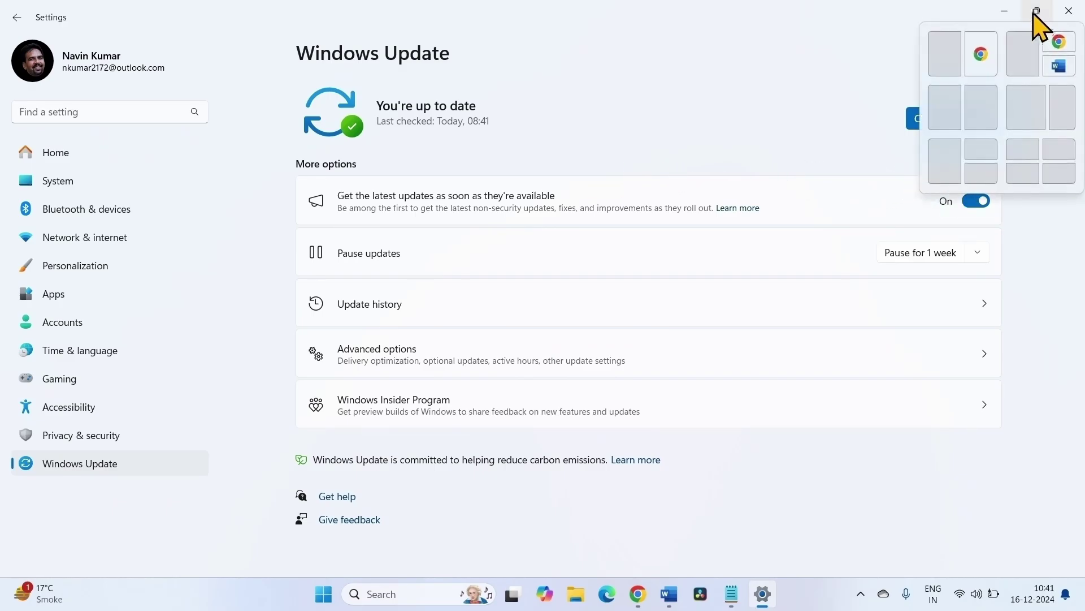
pyautogui.click(941, 65)
pyautogui.click(862, 180)
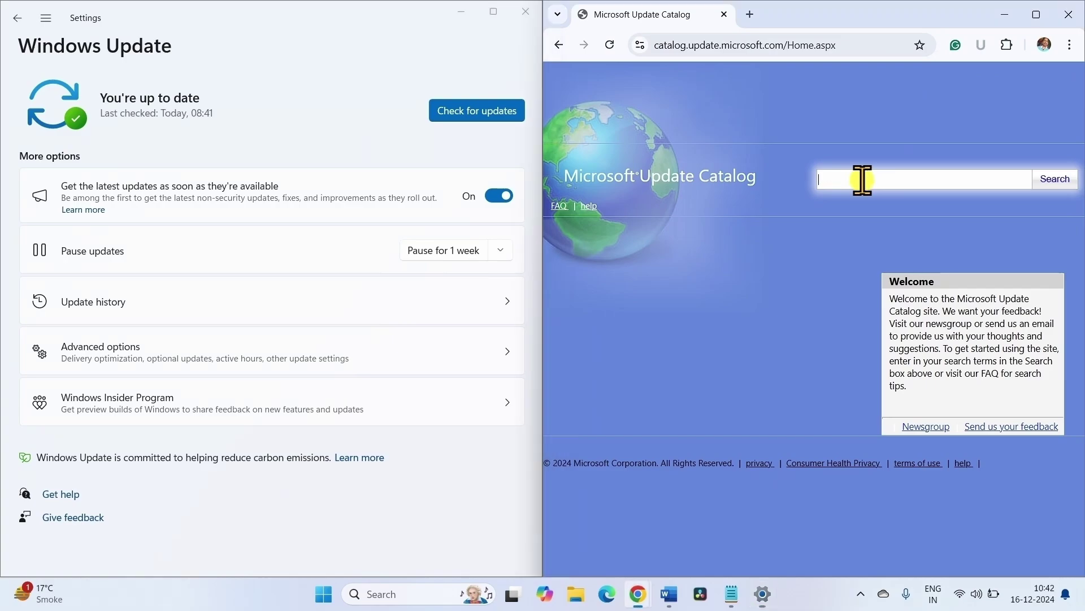
pyautogui.write('kb')
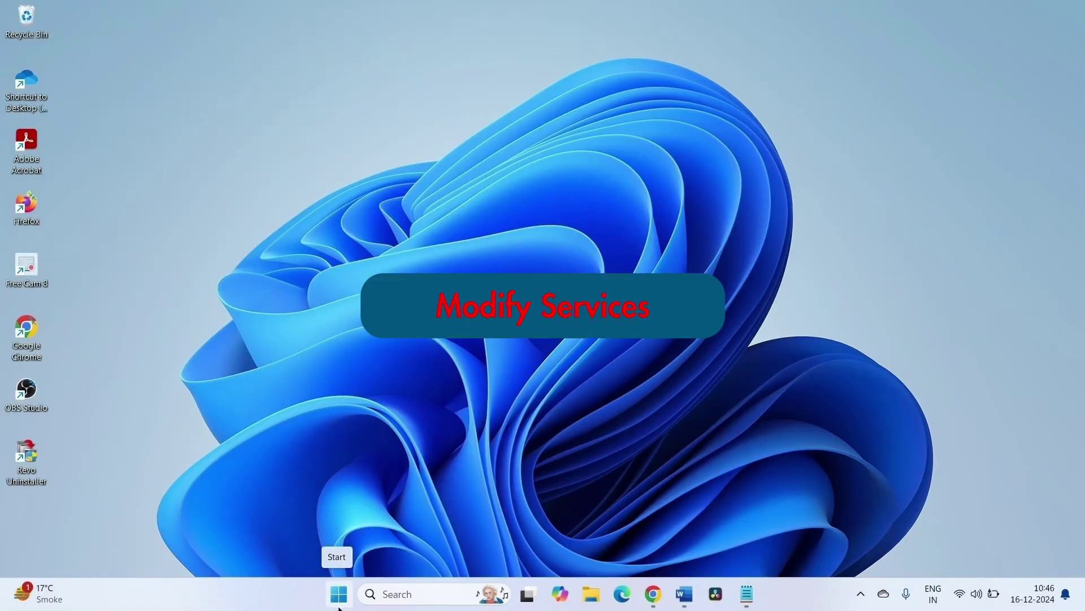
# Step: Search Windows for "services" and open the Services console
pyautogui.click(393, 593)
pyautogui.write('services')
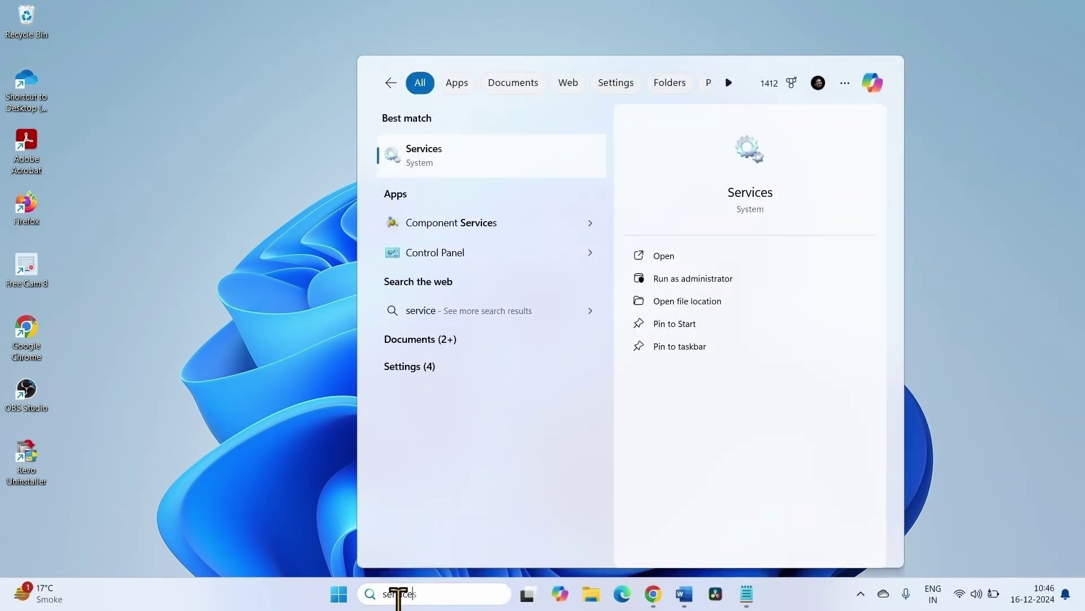
pyautogui.click(441, 164)
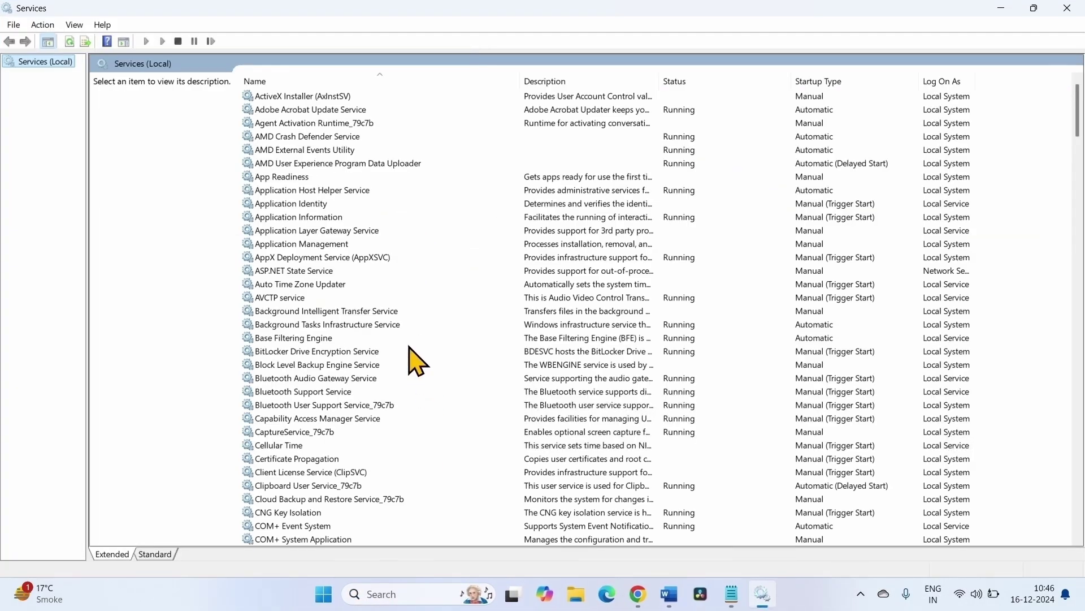
# Step: Set the Windows Update service's startup type to Automatic, confirm its properties and restart the service
pyautogui.scroll(-20, 386, 426)
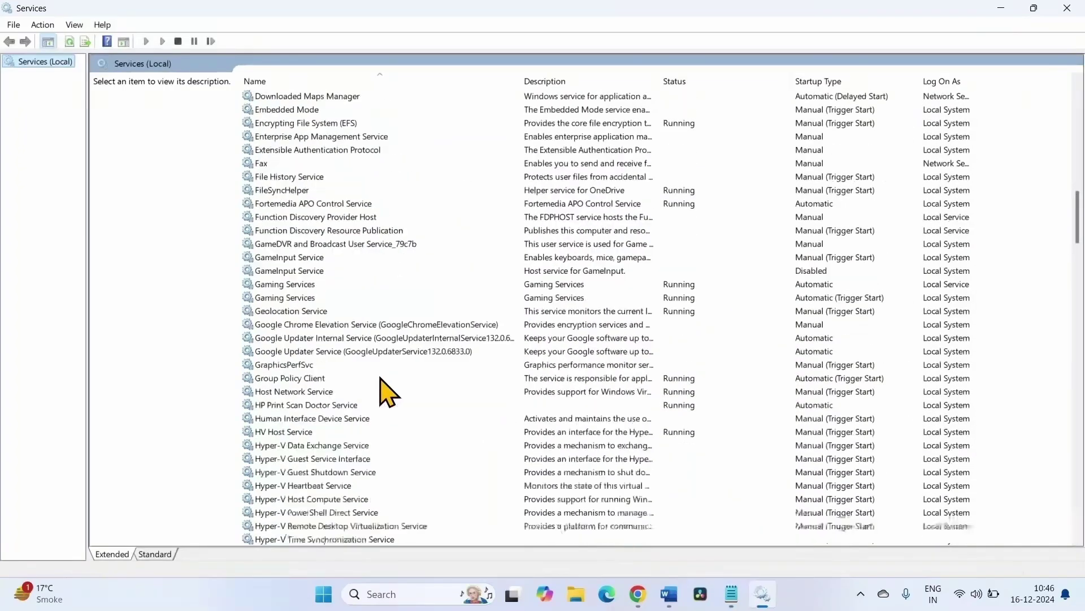
pyautogui.scroll(-20, 386, 390)
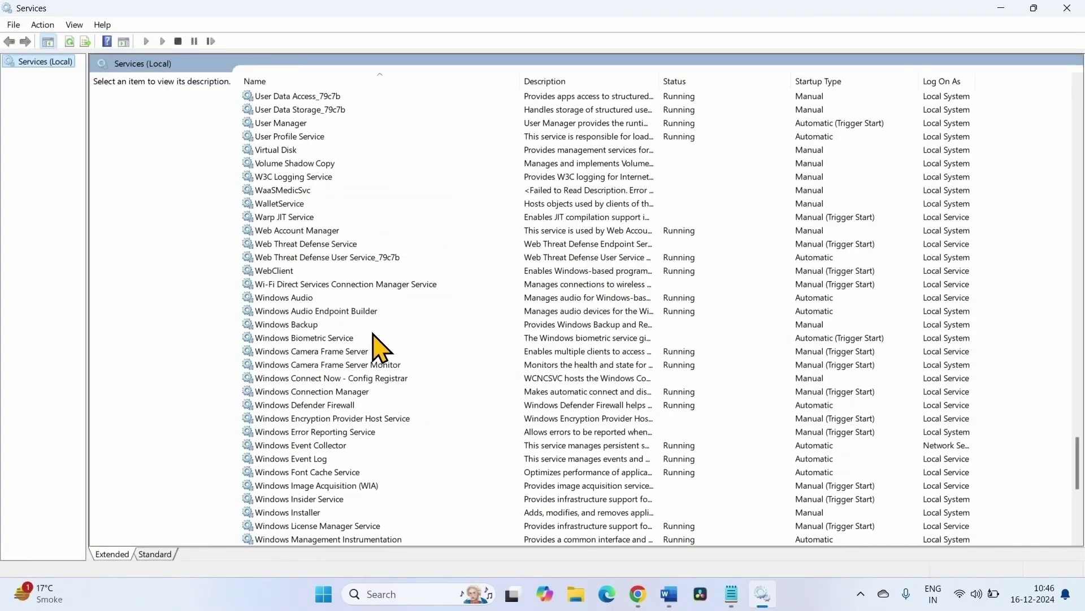
pyautogui.scroll(-10, 373, 335)
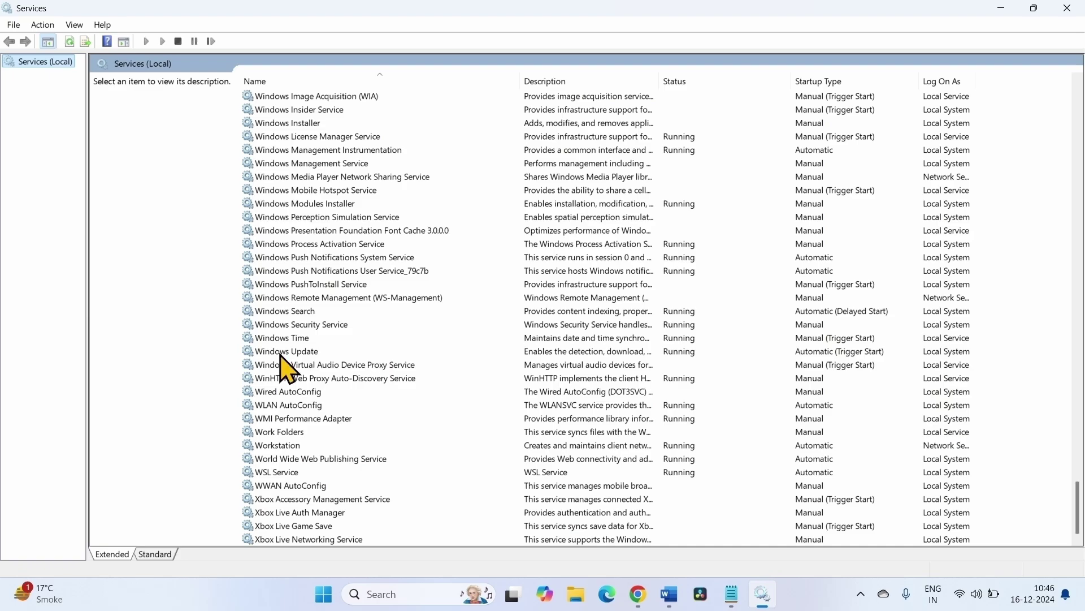
pyautogui.click(285, 352)
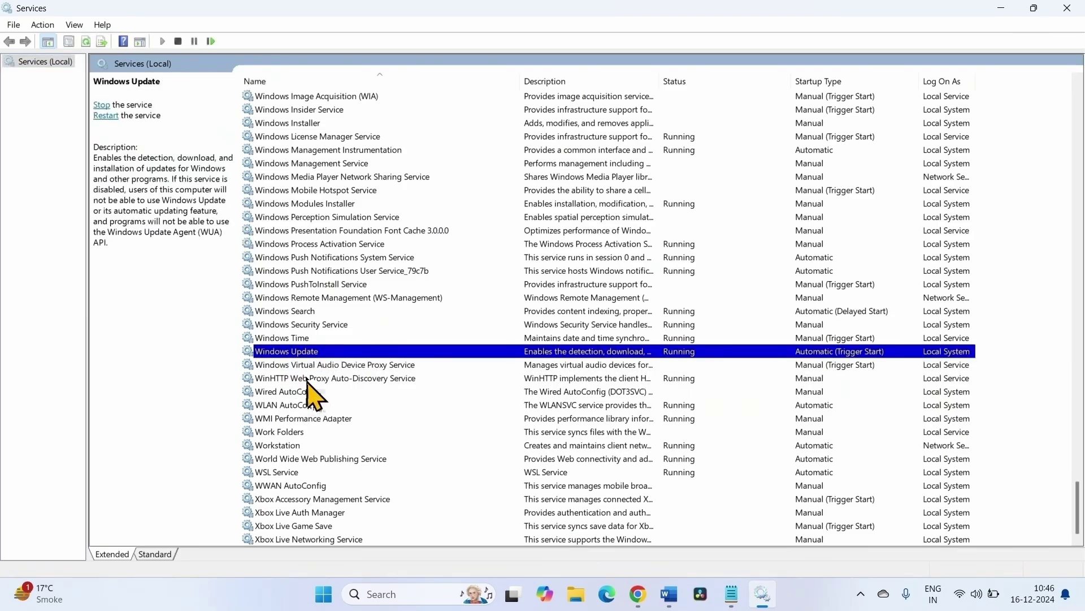
pyautogui.rightClick(300, 352)
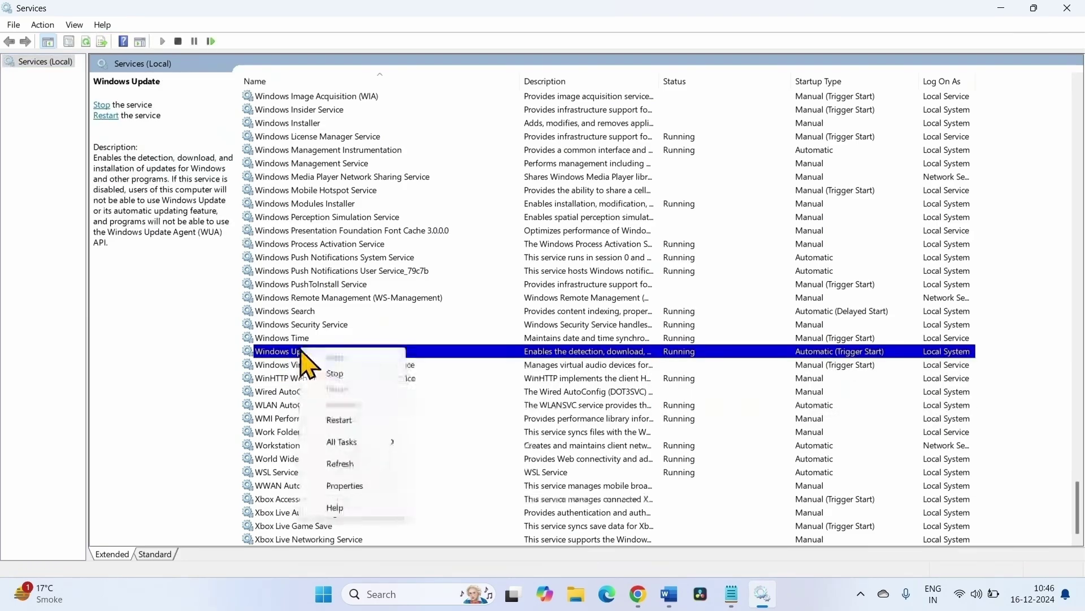
pyautogui.click(352, 490)
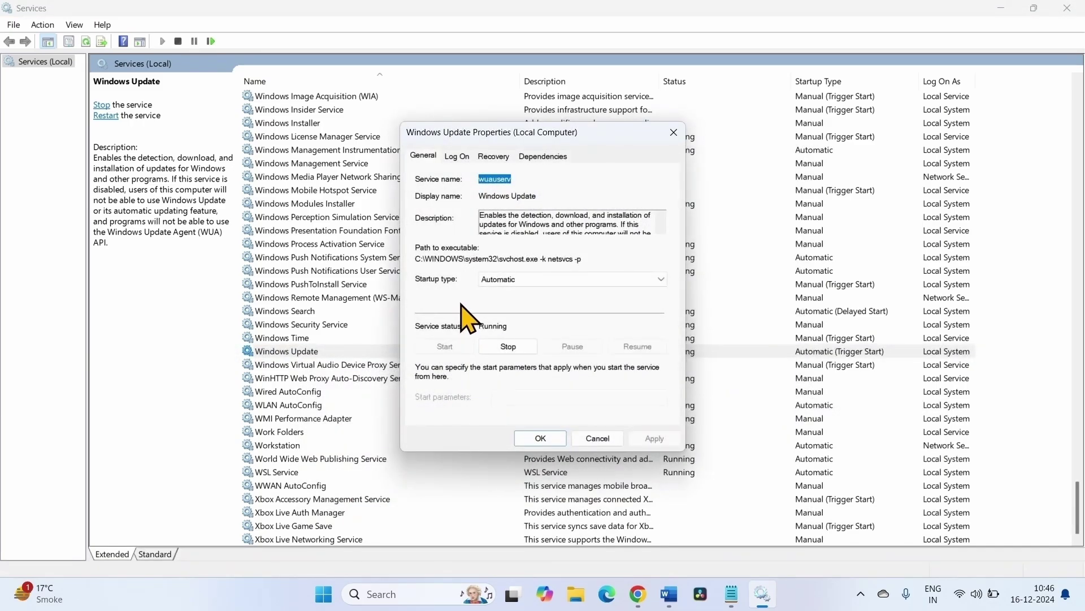
pyautogui.click(511, 279)
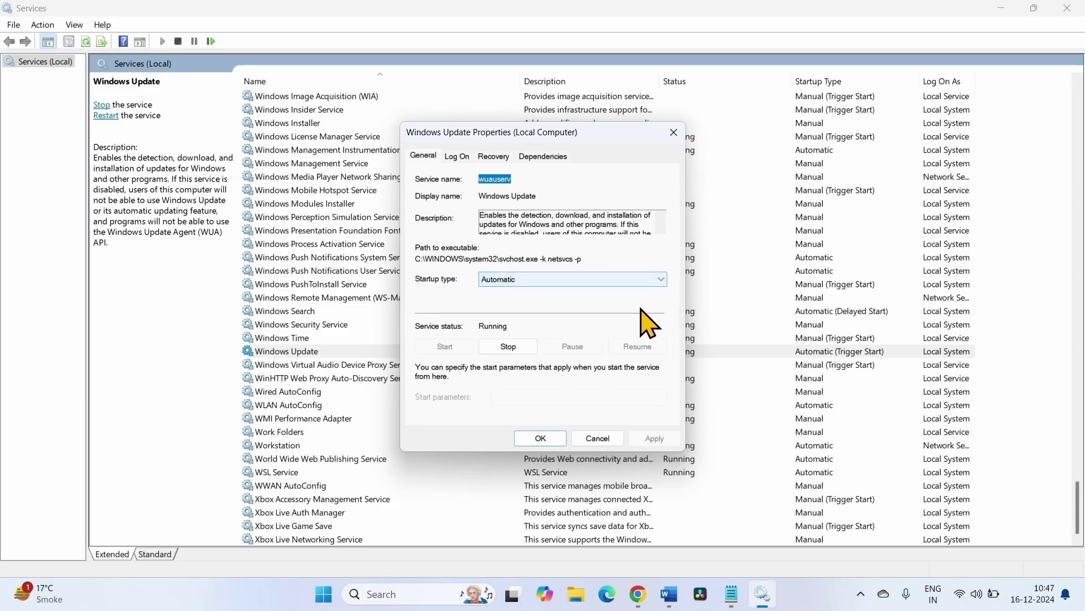
pyautogui.click(577, 295)
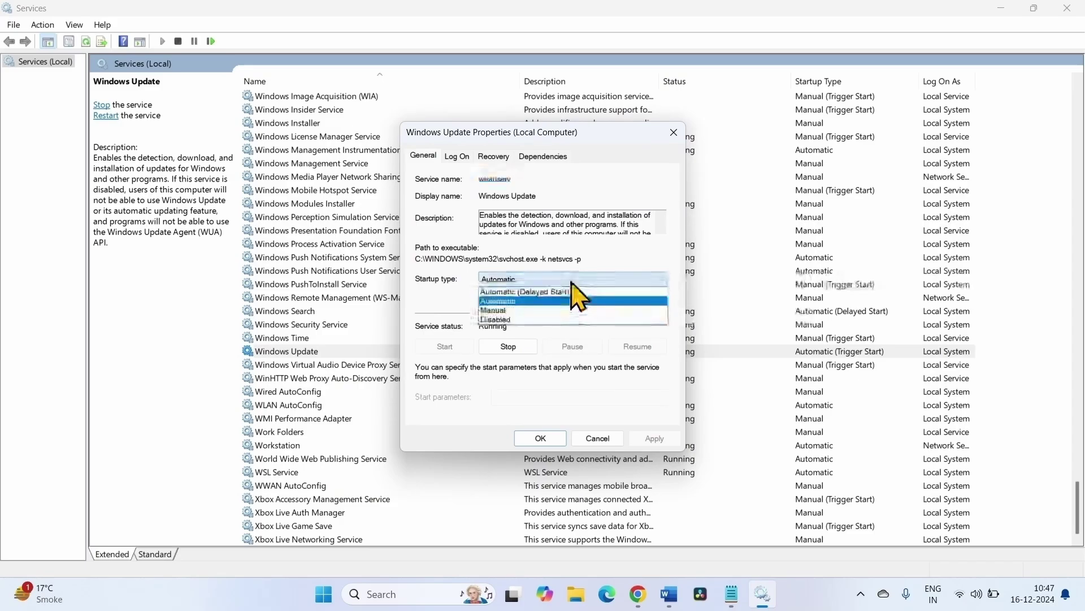
pyautogui.click(507, 317)
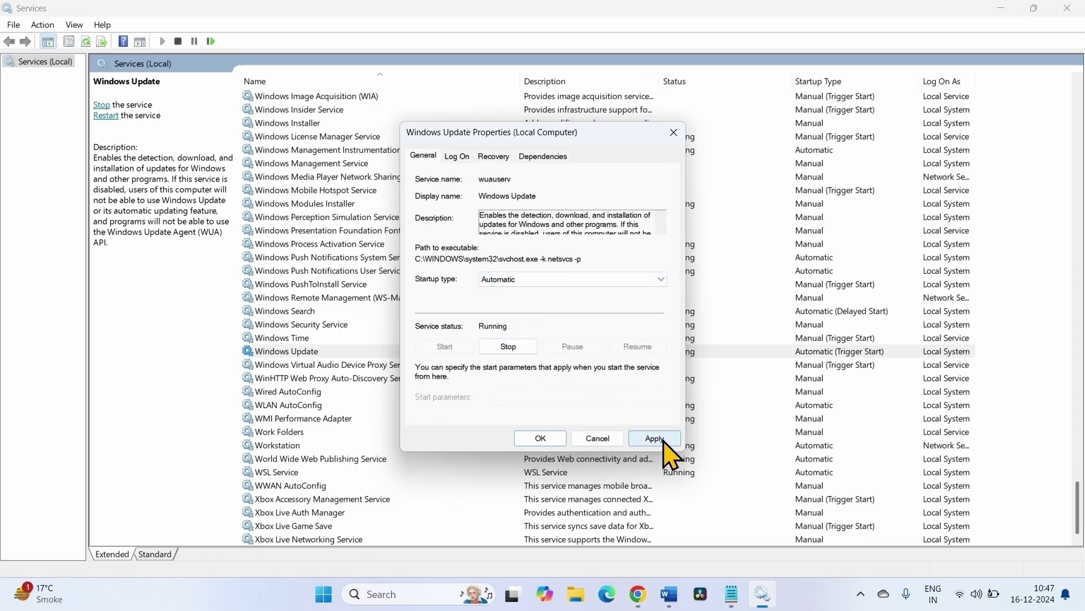
pyautogui.click(544, 438)
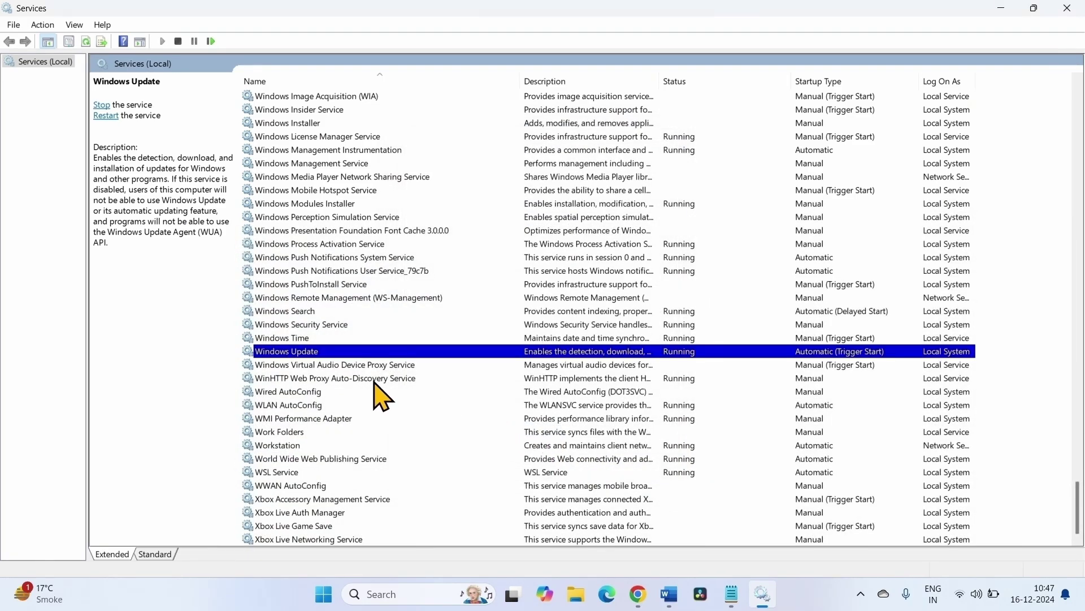
pyautogui.rightClick(295, 354)
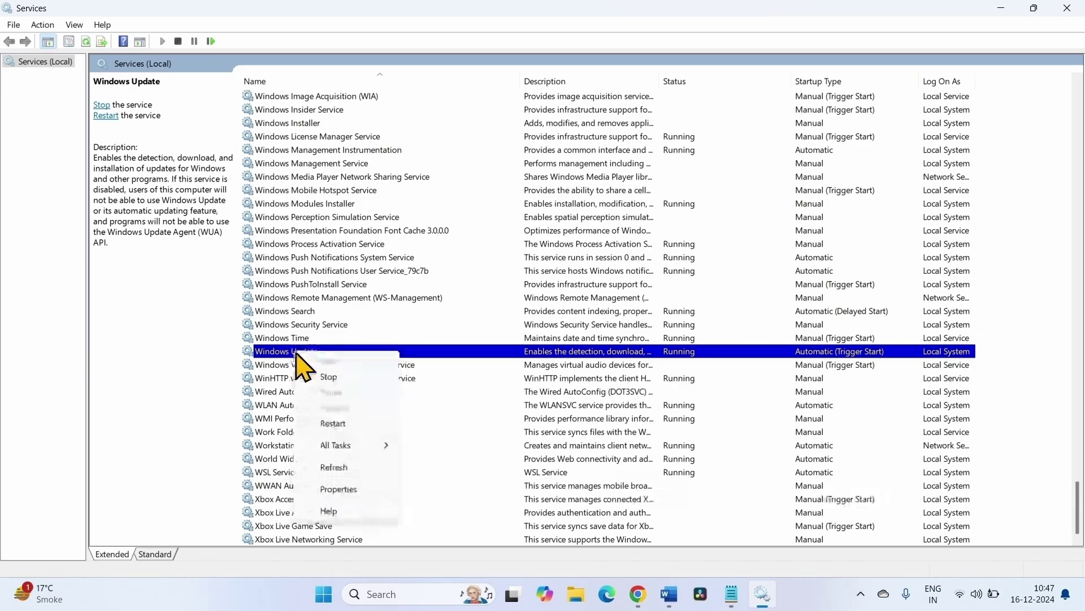
pyautogui.click(333, 424)
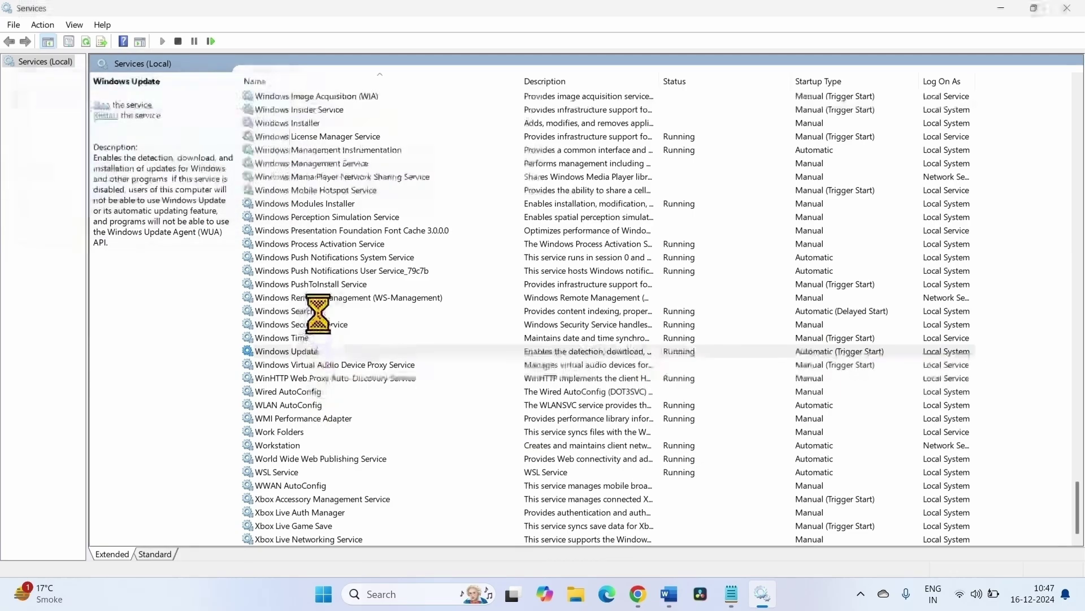
# Step: Set the Background Intelligent Transfer Service's startup type to Automatic in its properties
pyautogui.scroll(20, 483, 431)
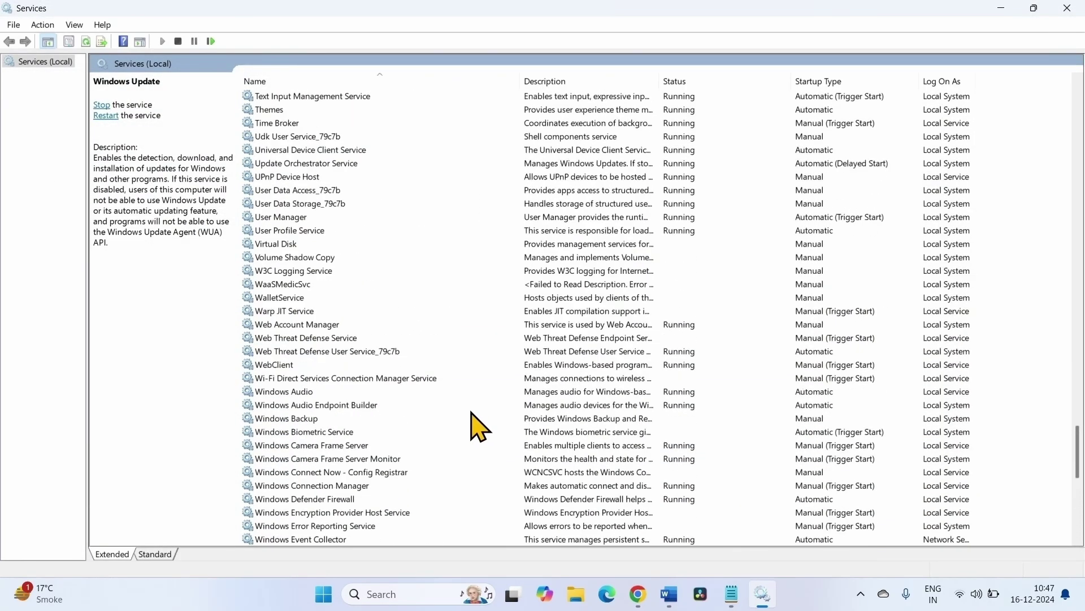
pyautogui.scroll(20, 467, 397)
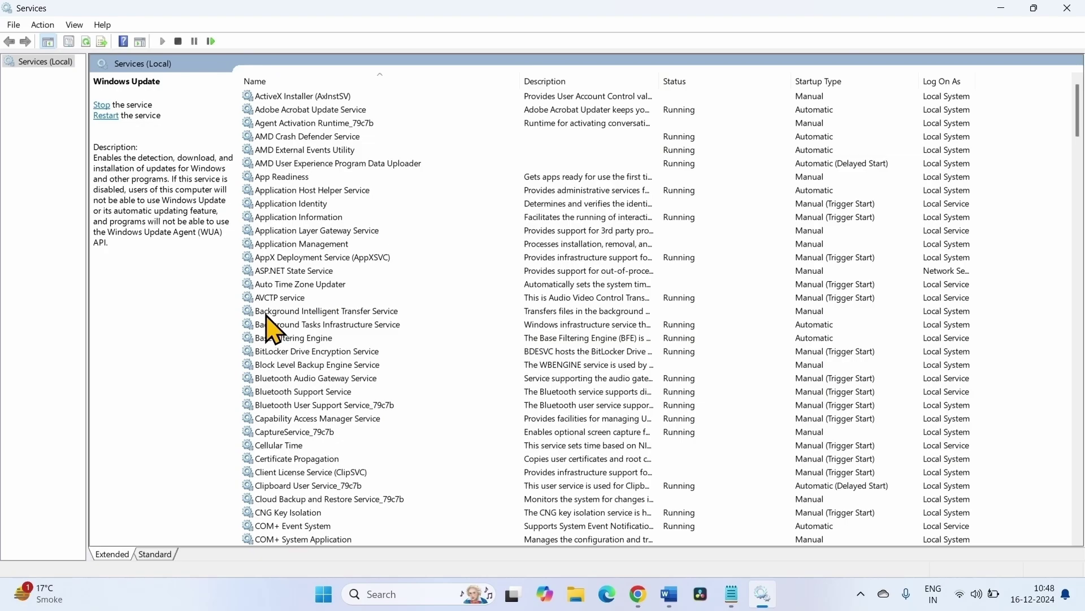
pyautogui.click(339, 313)
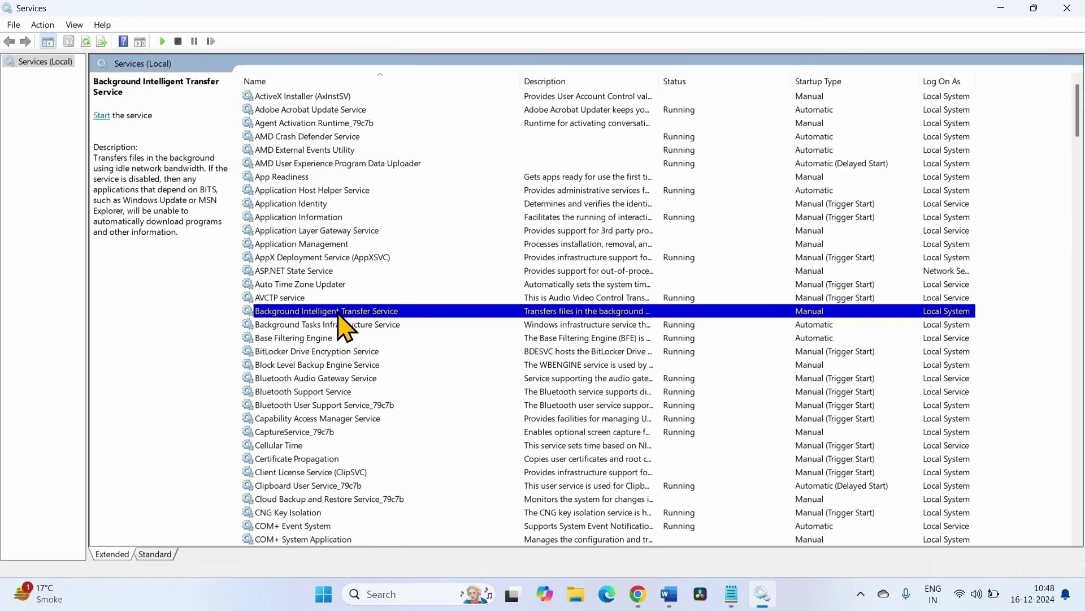
pyautogui.rightClick(339, 315)
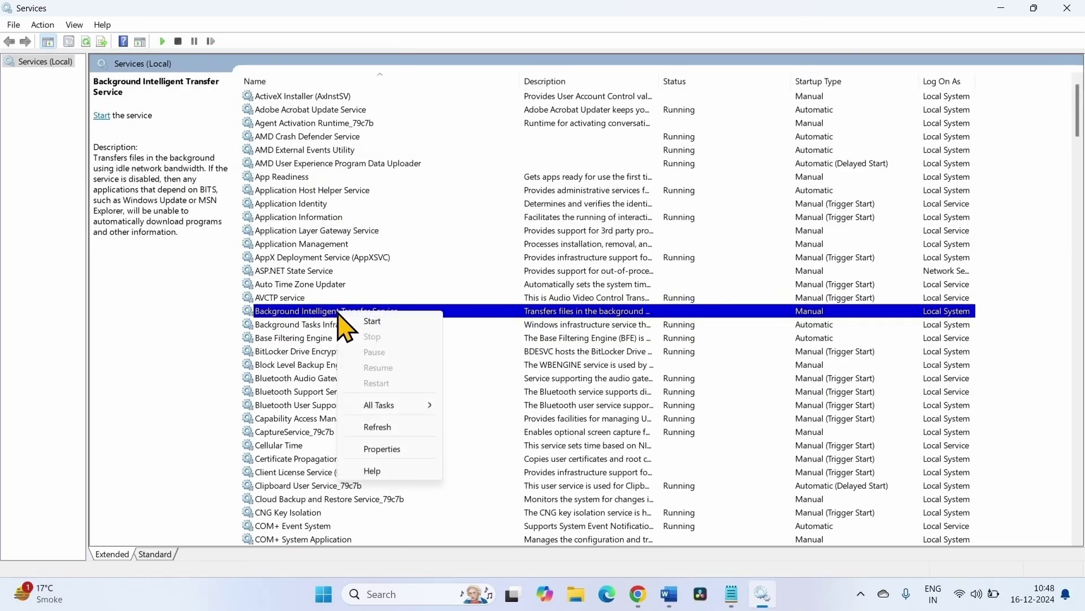
pyautogui.click(388, 451)
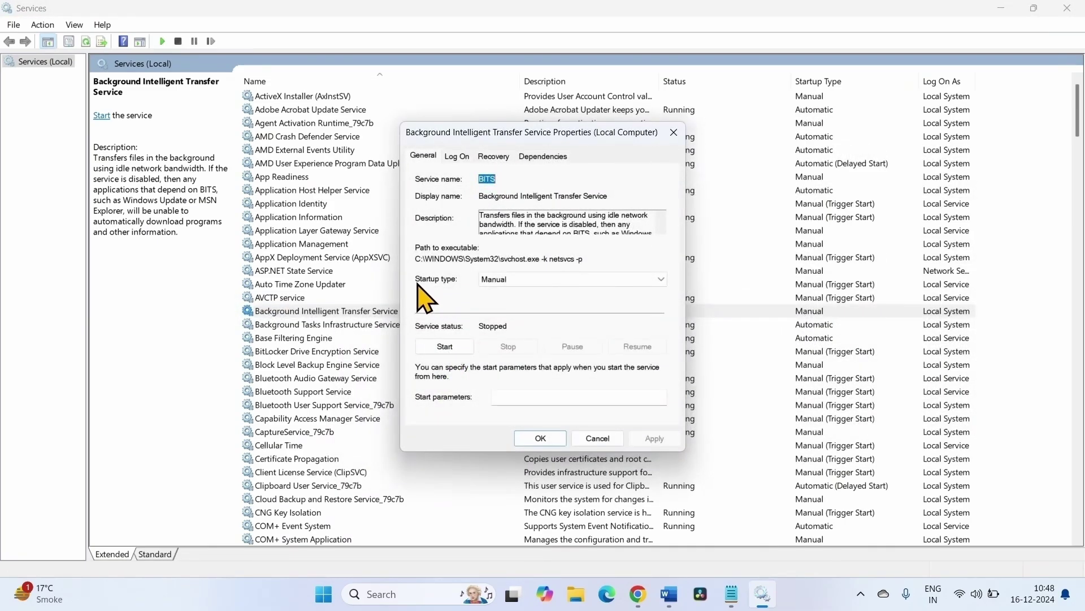
pyautogui.click(519, 281)
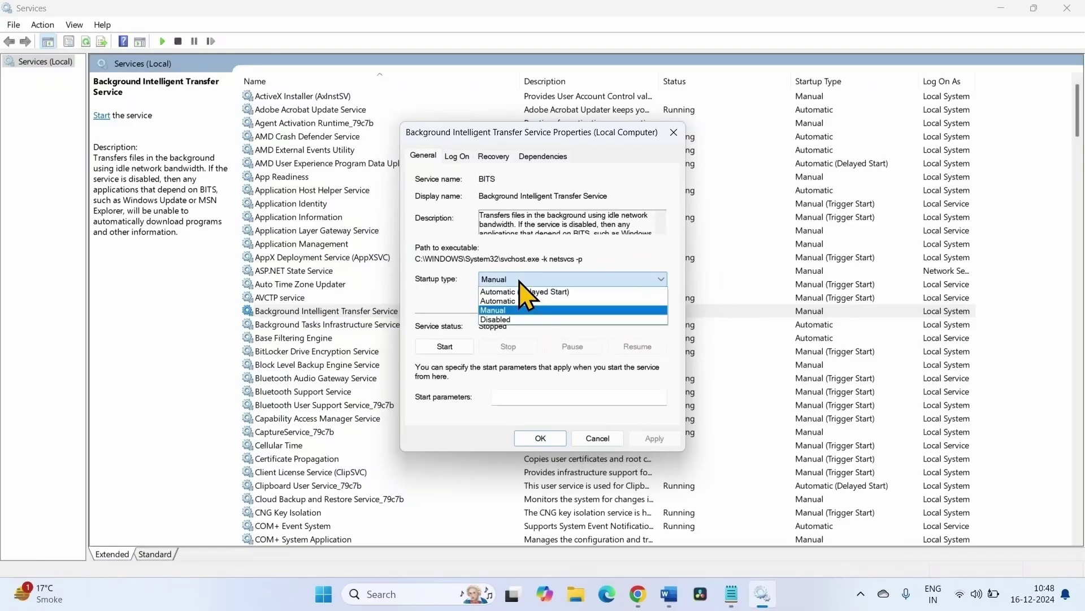
pyautogui.click(543, 302)
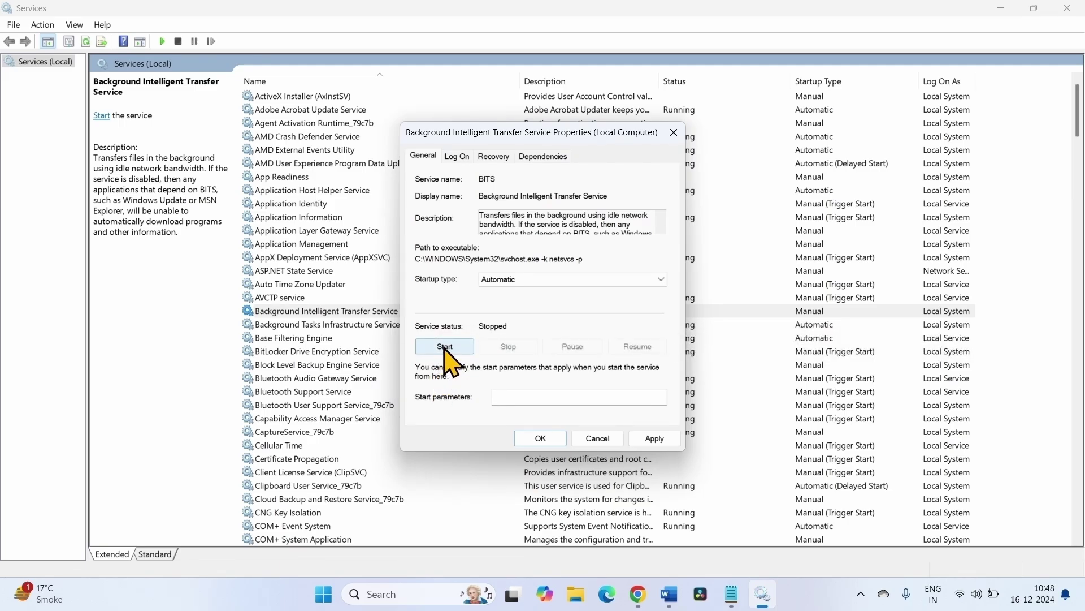
# Step: Start the Background Intelligent Transfer Service, apply and confirm its properties, and restart the service
pyautogui.click(445, 347)
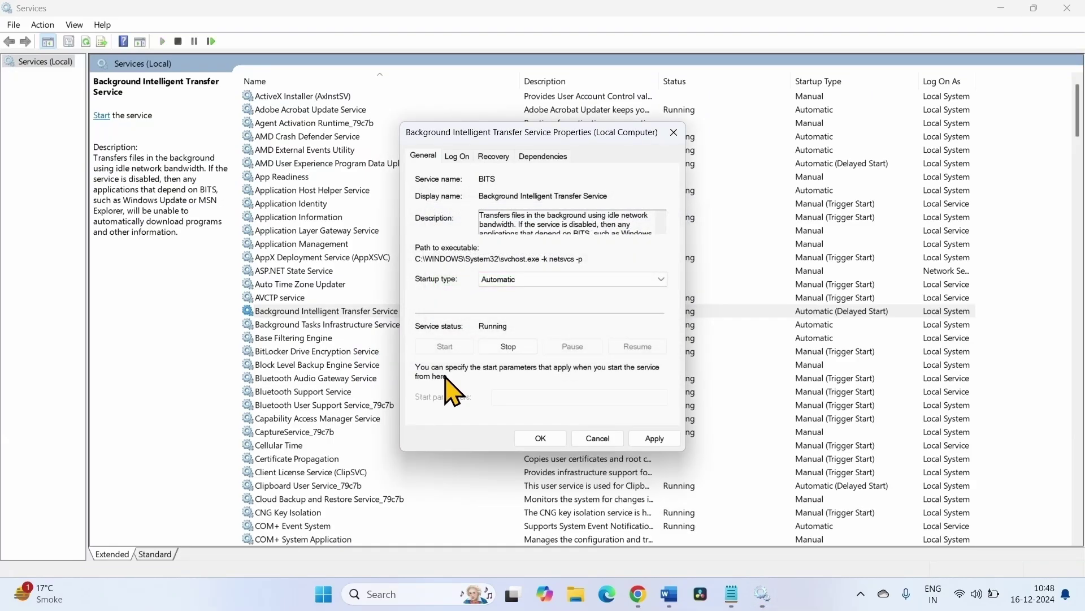
pyautogui.click(674, 443)
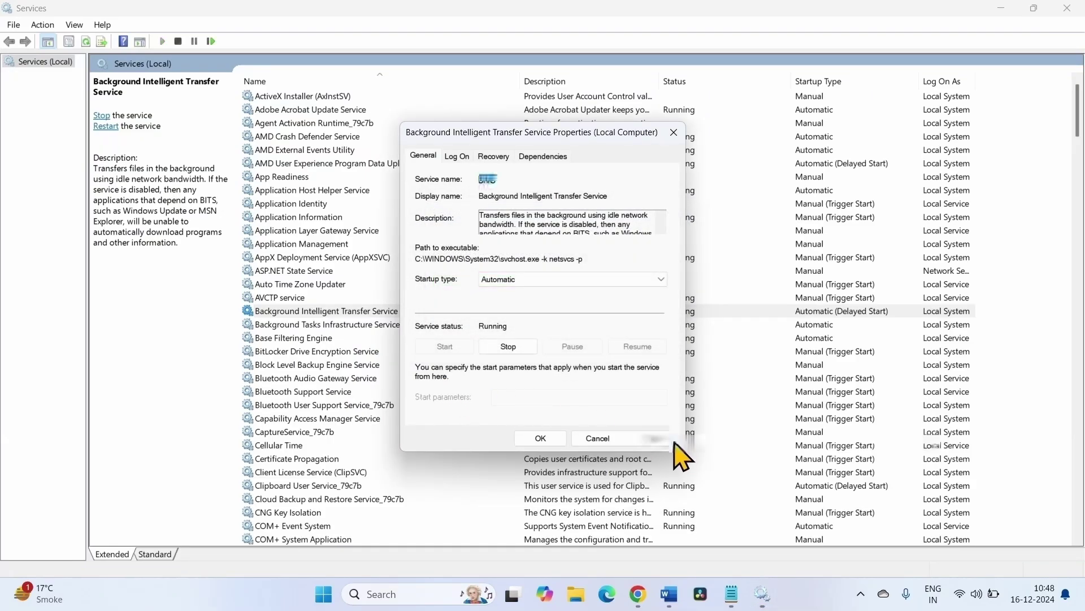
pyautogui.click(541, 439)
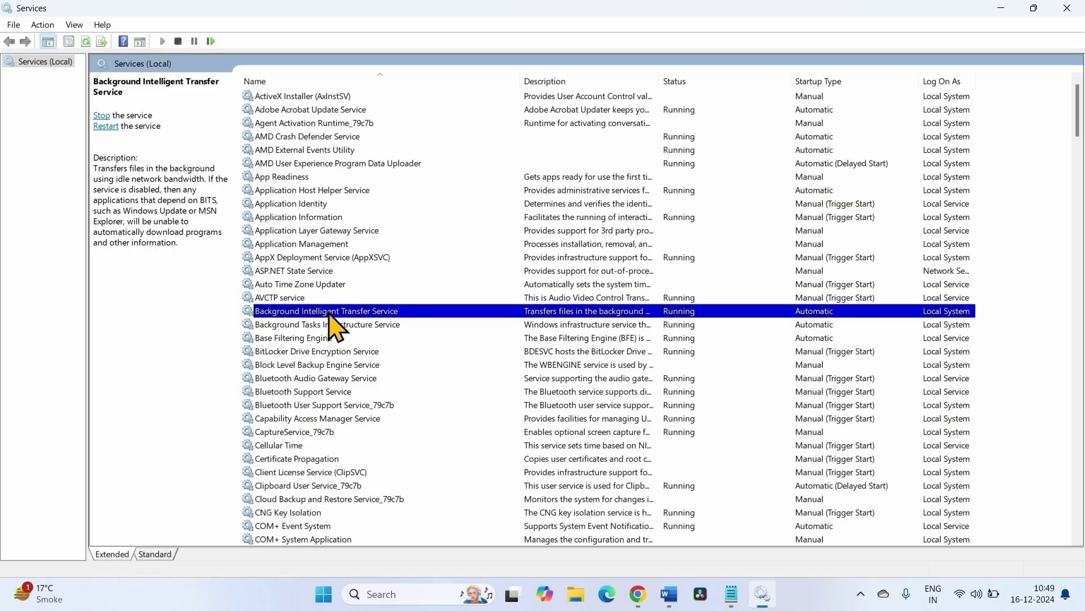
pyautogui.rightClick(329, 313)
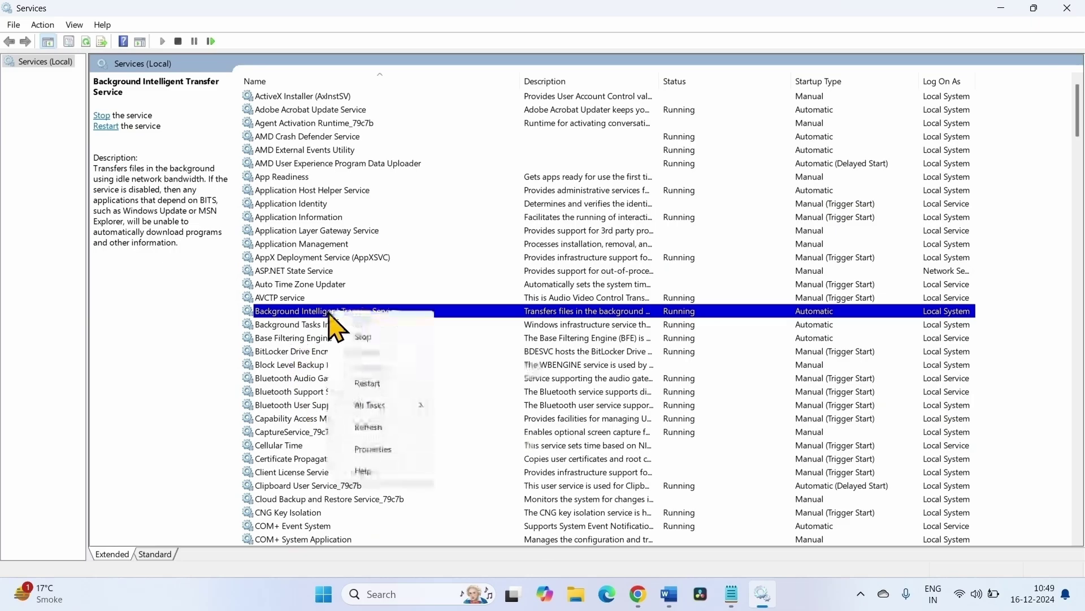
pyautogui.click(368, 384)
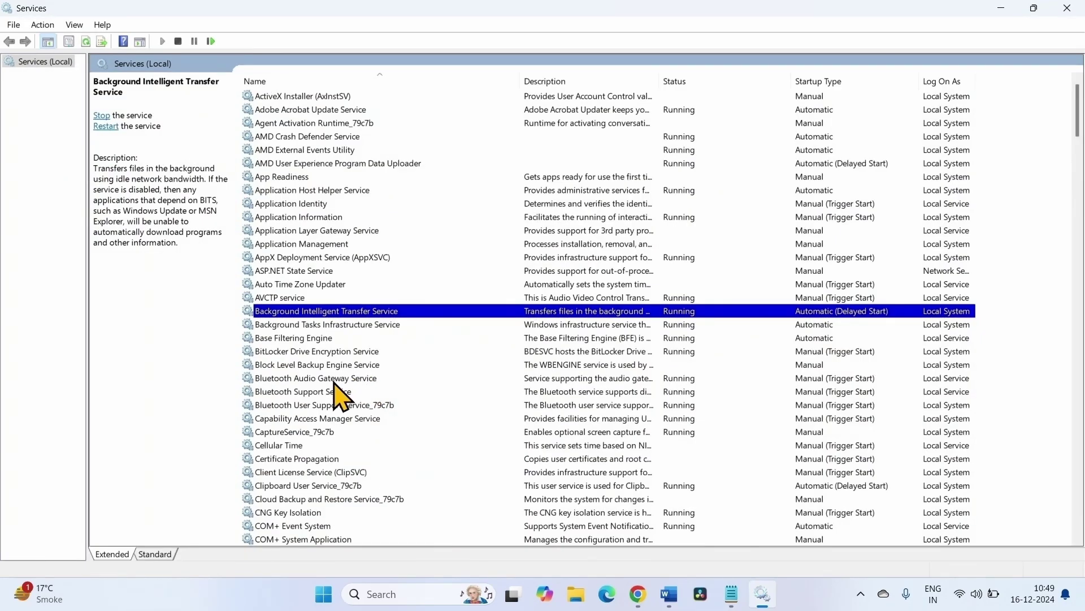
# Step: Check the startup type in the Cryptographic Services properties and confirm the dialog
pyautogui.scroll(-3, 297, 425)
pyautogui.scroll(-4, 294, 425)
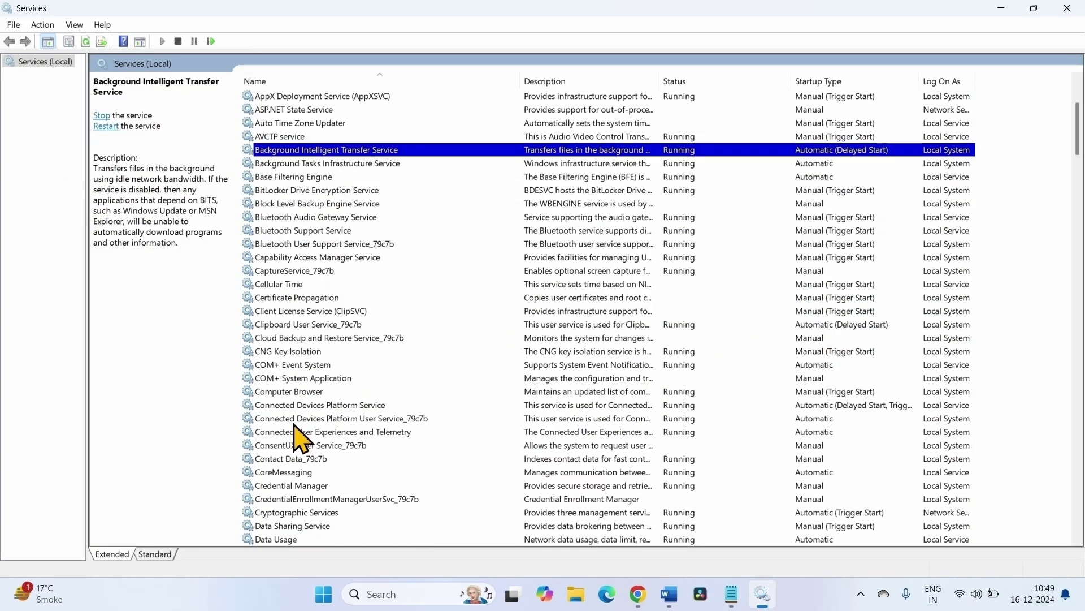
pyautogui.scroll(-3, 295, 425)
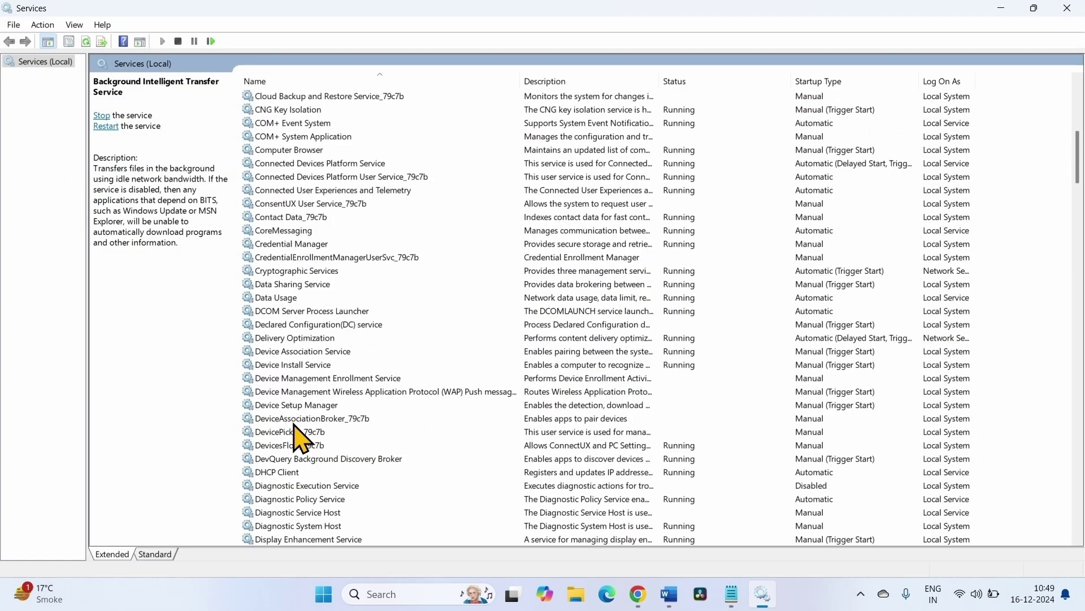
pyautogui.click(288, 272)
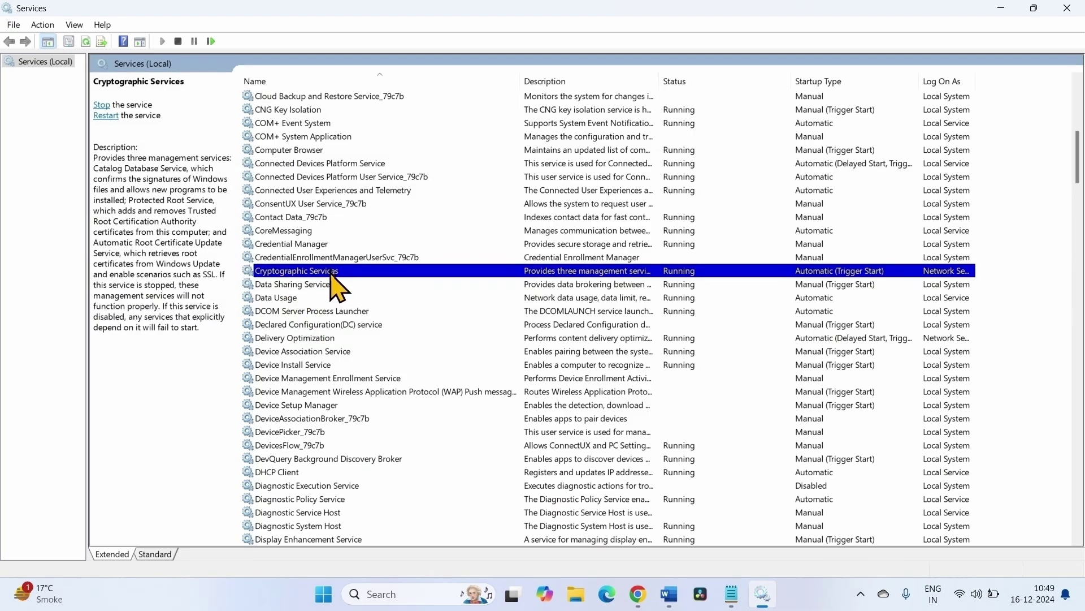
pyautogui.rightClick(334, 276)
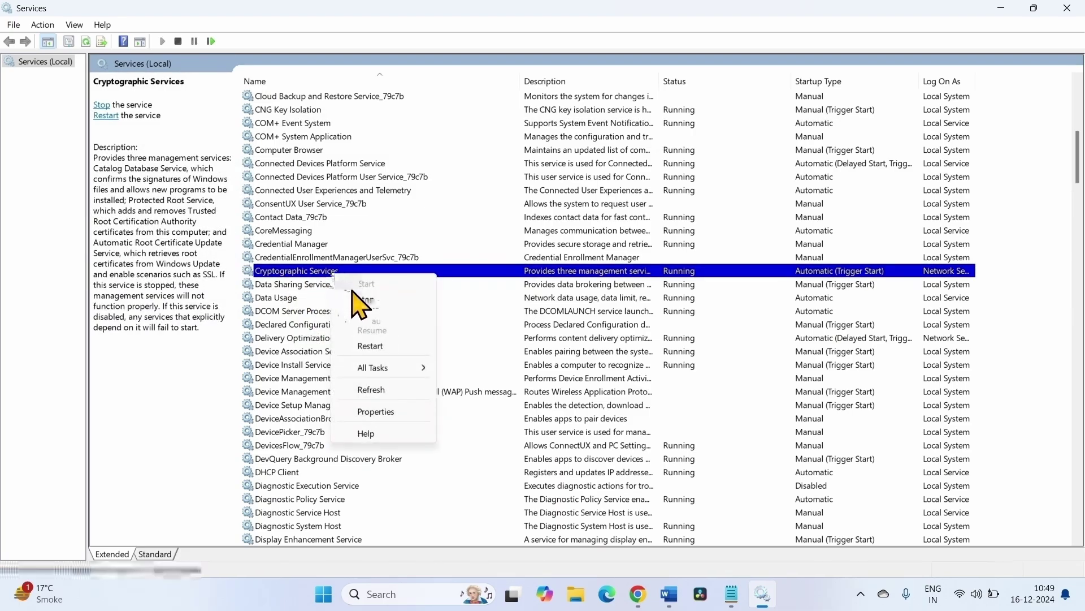
pyautogui.click(382, 412)
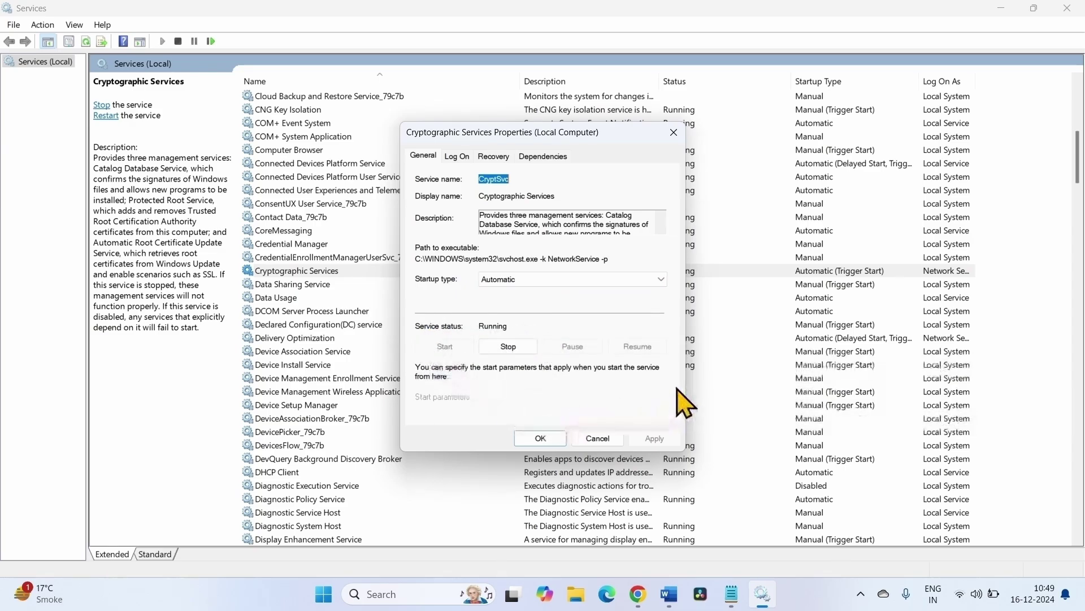
pyautogui.click(535, 439)
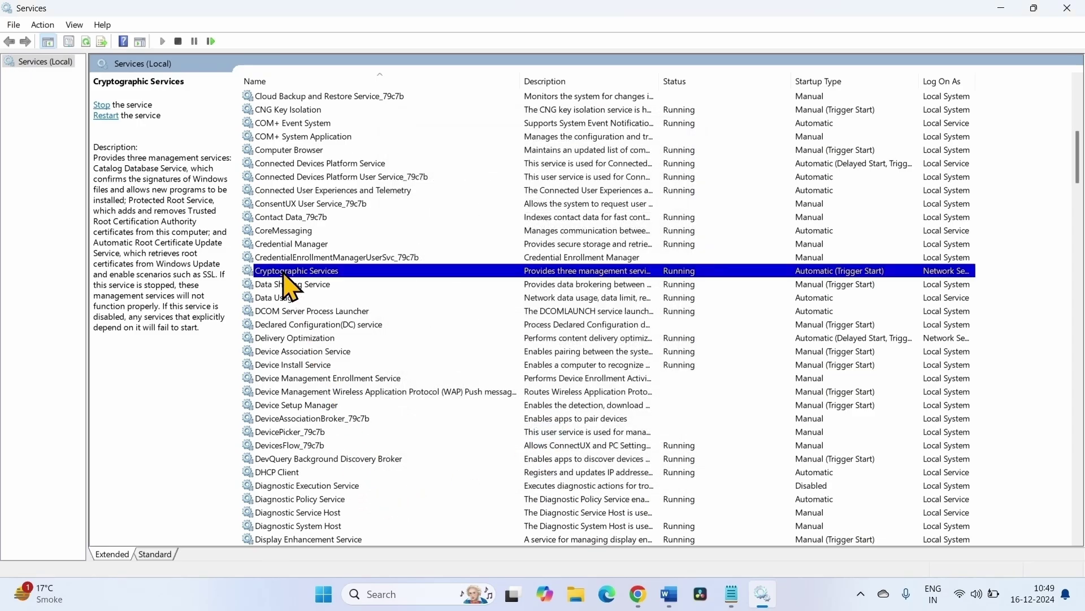
# Step: Restart Cryptographic Services and close the Services console
pyautogui.rightClick(283, 273)
pyautogui.click(314, 342)
pyautogui.click(1068, 8)
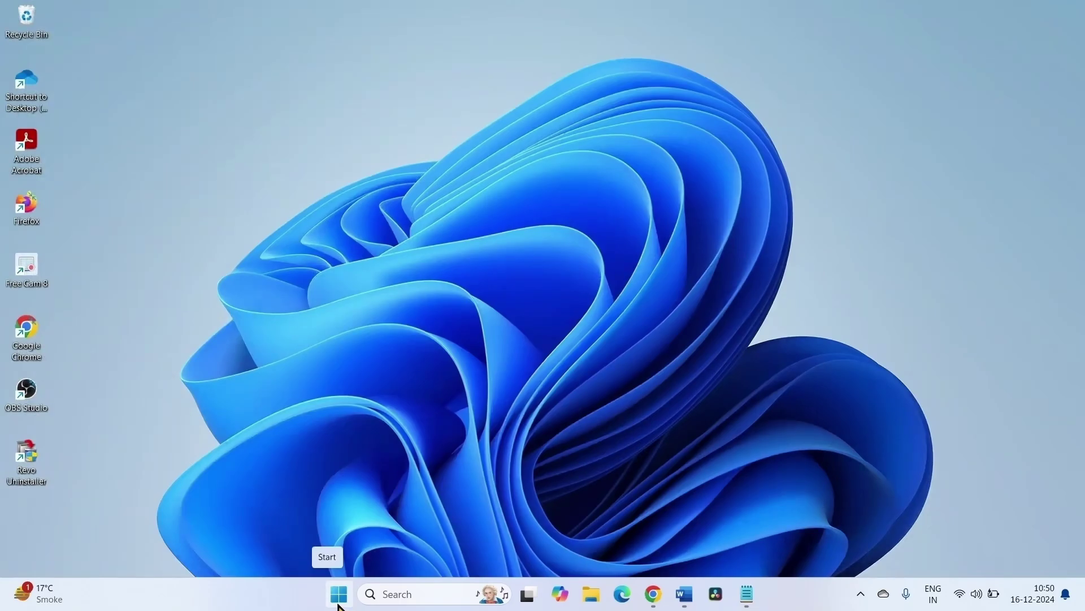
# Step: Open the Windows Update page in Windows Settings, check for updates and close Settings
pyautogui.click(338, 593)
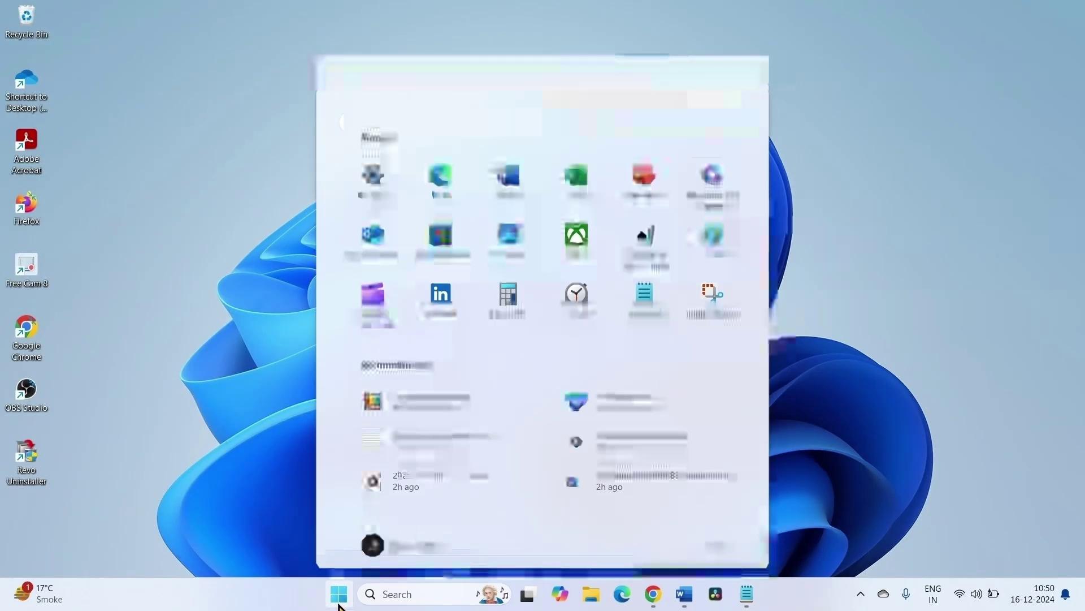
pyautogui.click(373, 176)
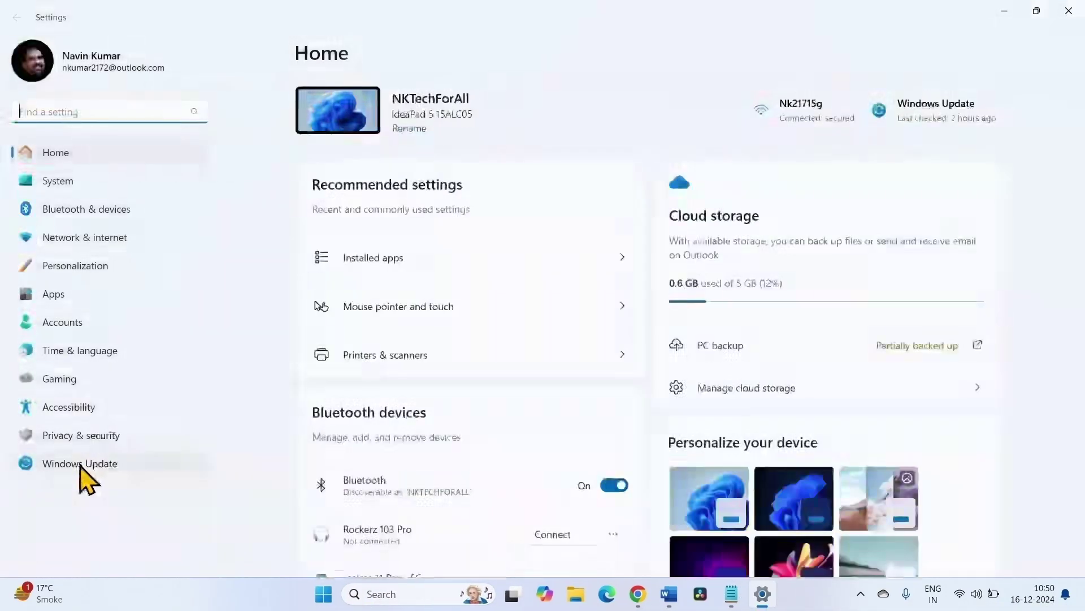
pyautogui.click(80, 465)
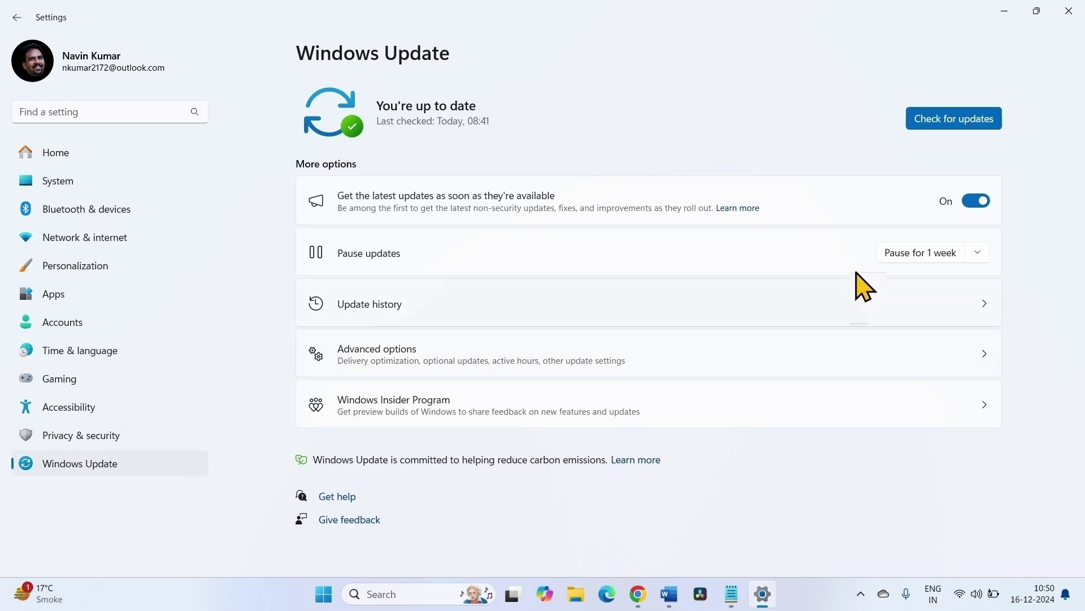
pyautogui.click(952, 121)
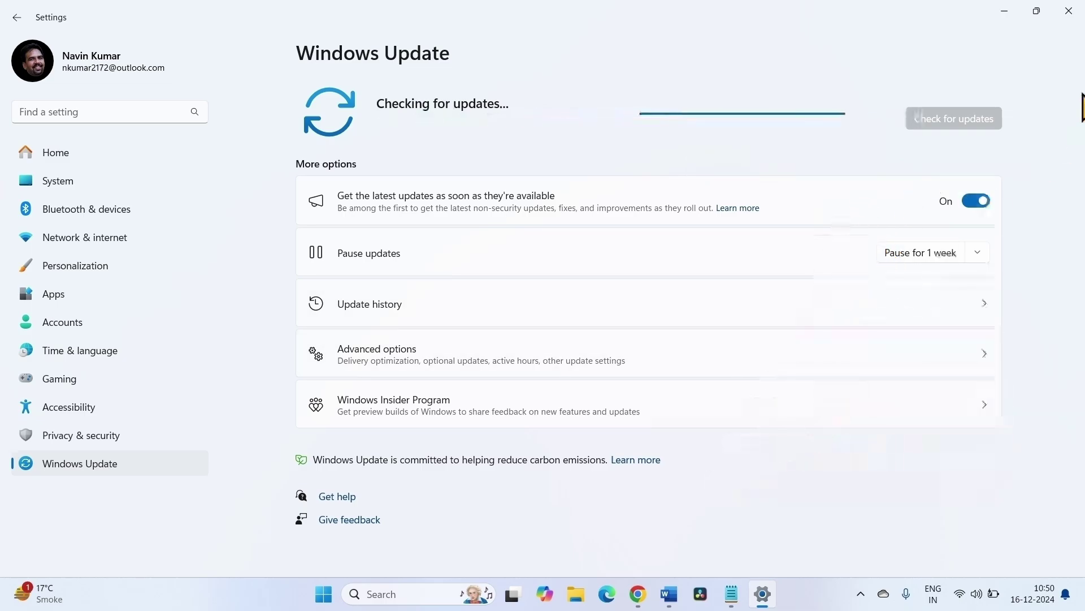
pyautogui.click(1079, 8)
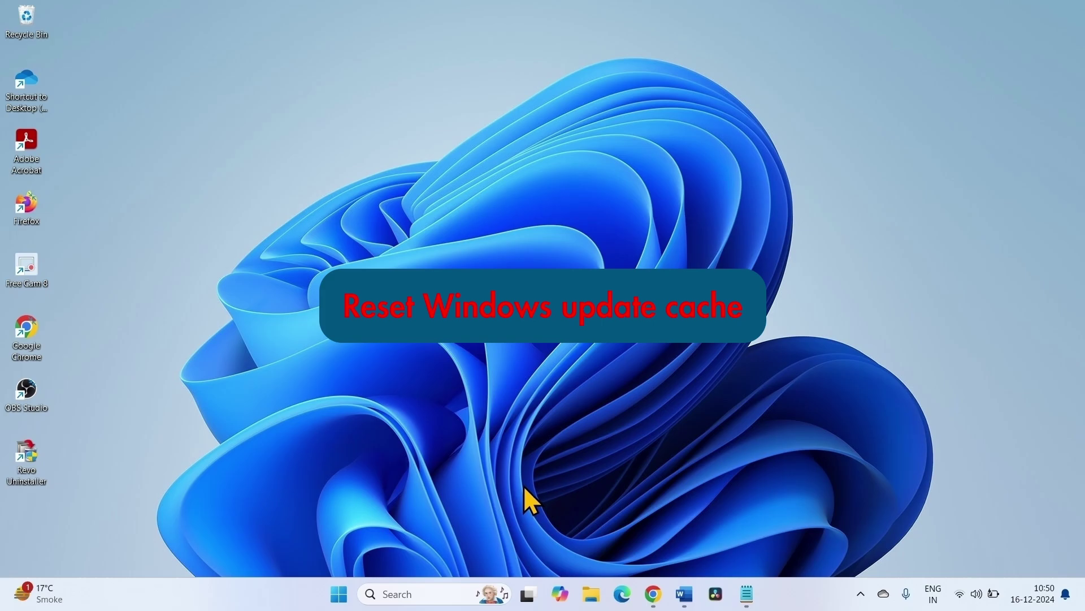
# Step: Search Windows for "cmd" and run Command Prompt as administrator
pyautogui.click(394, 593)
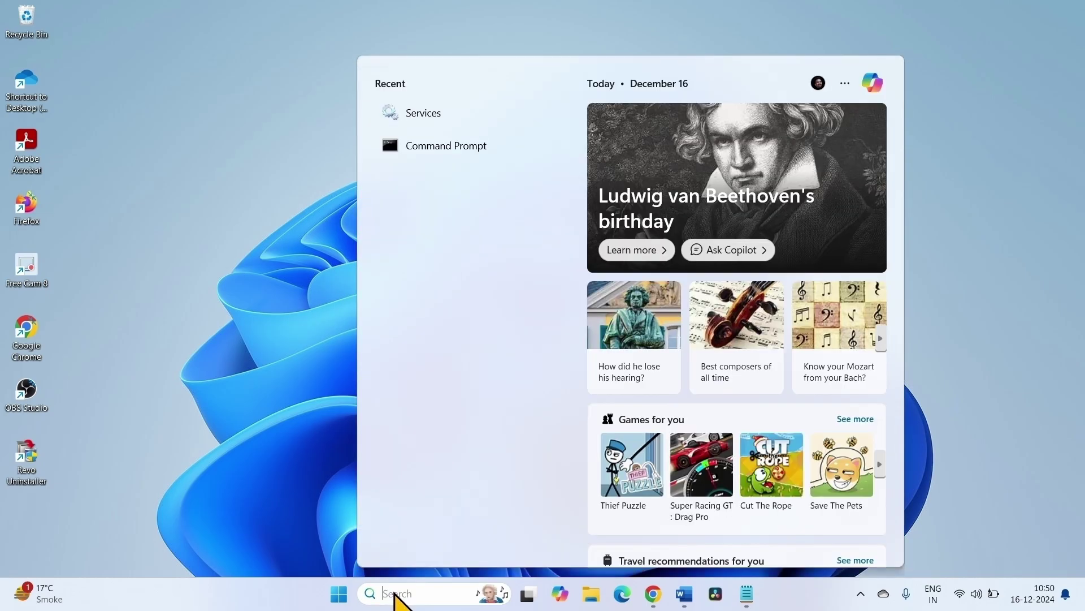
pyautogui.write('cmd')
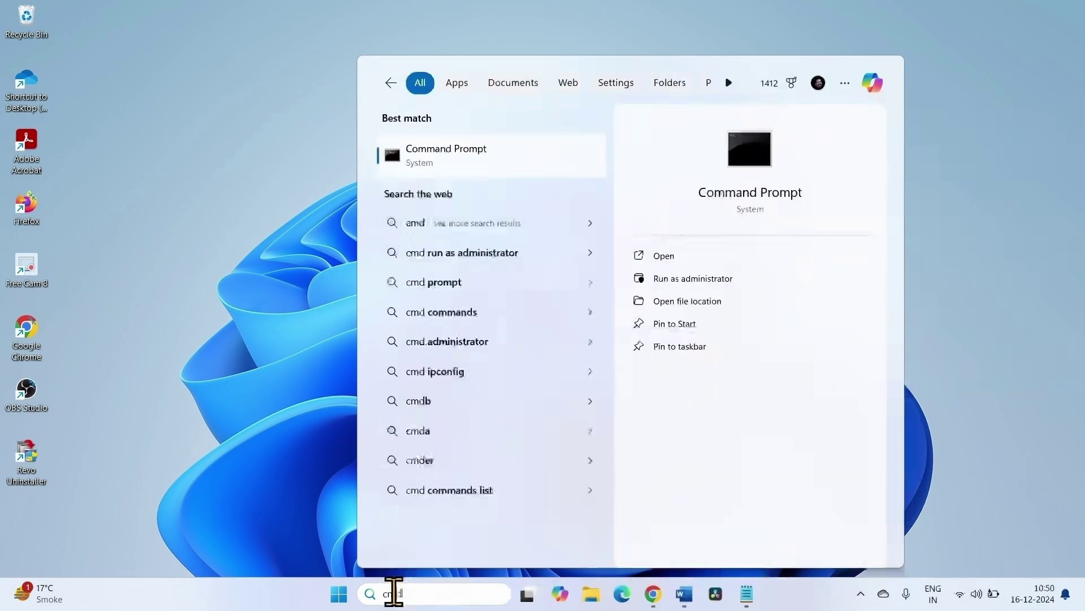
pyautogui.rightClick(433, 154)
pyautogui.click(463, 169)
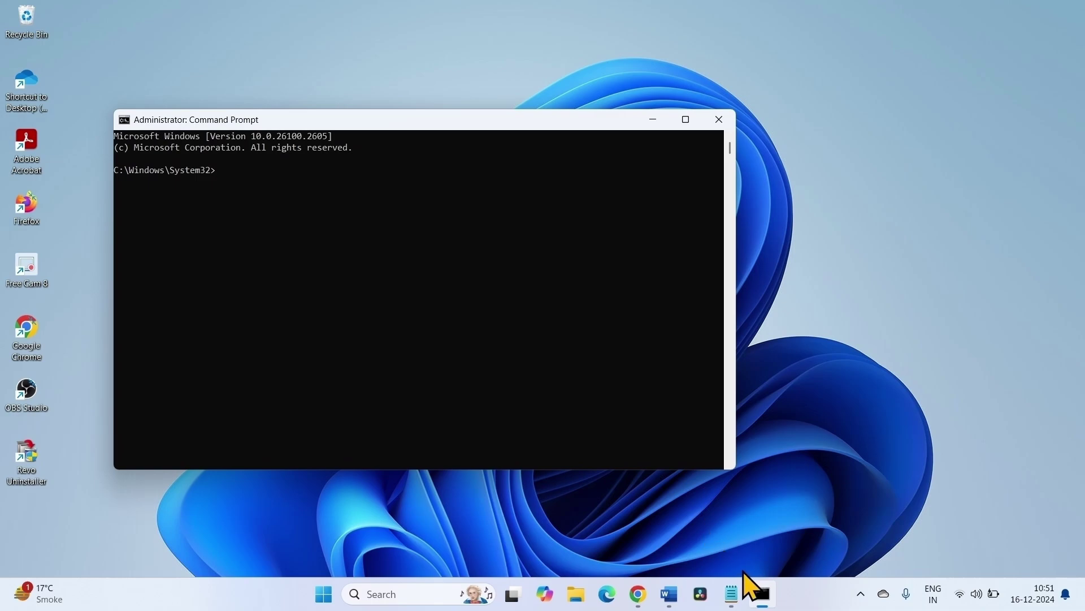
# Step: Copy the command "net stop bits" from the Notepad command list and run it in the Command Prompt
pyautogui.click(732, 594)
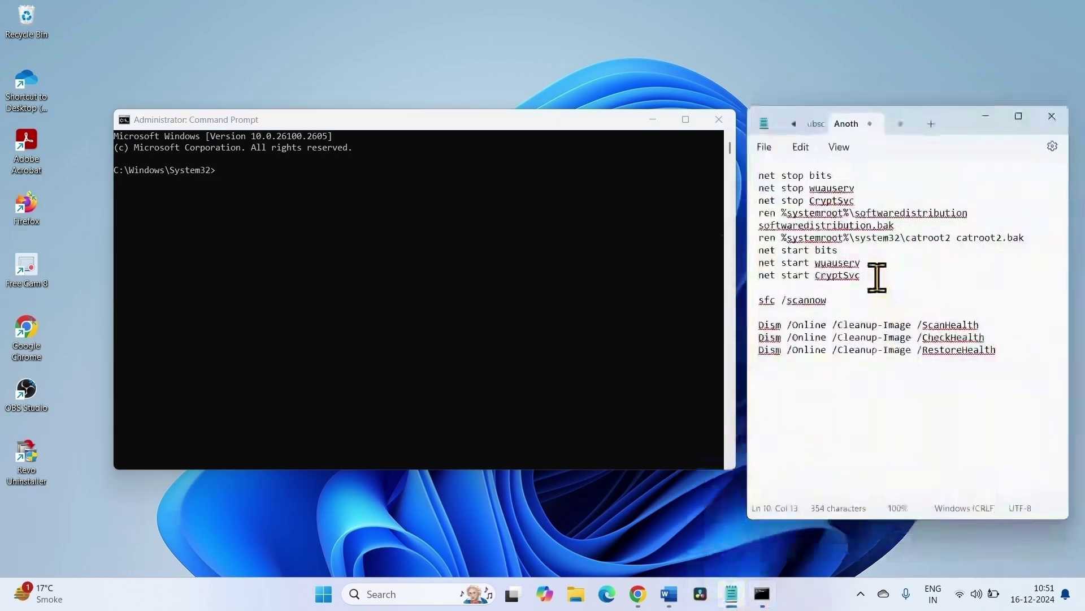
pyautogui.moveTo(874, 275); pyautogui.dragTo(738, 148)
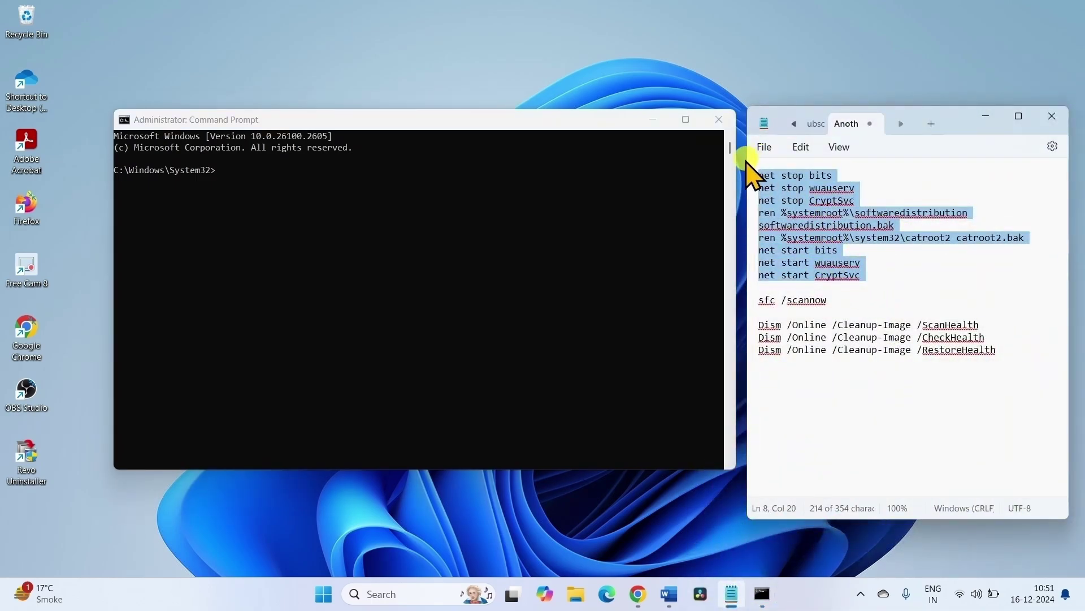
pyautogui.click(878, 274)
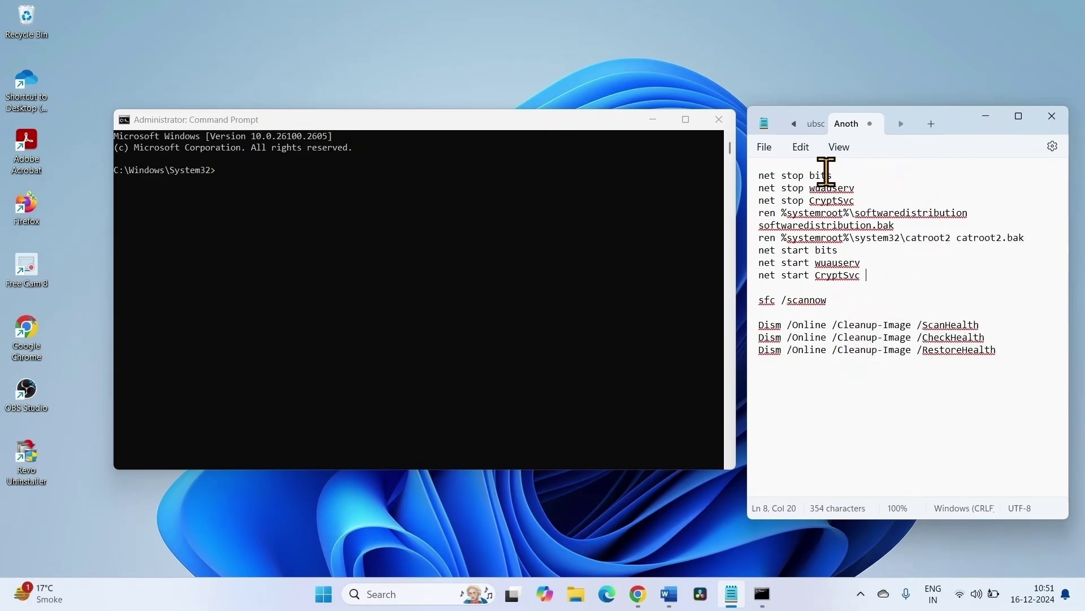
pyautogui.moveTo(834, 175); pyautogui.dragTo(758, 177)
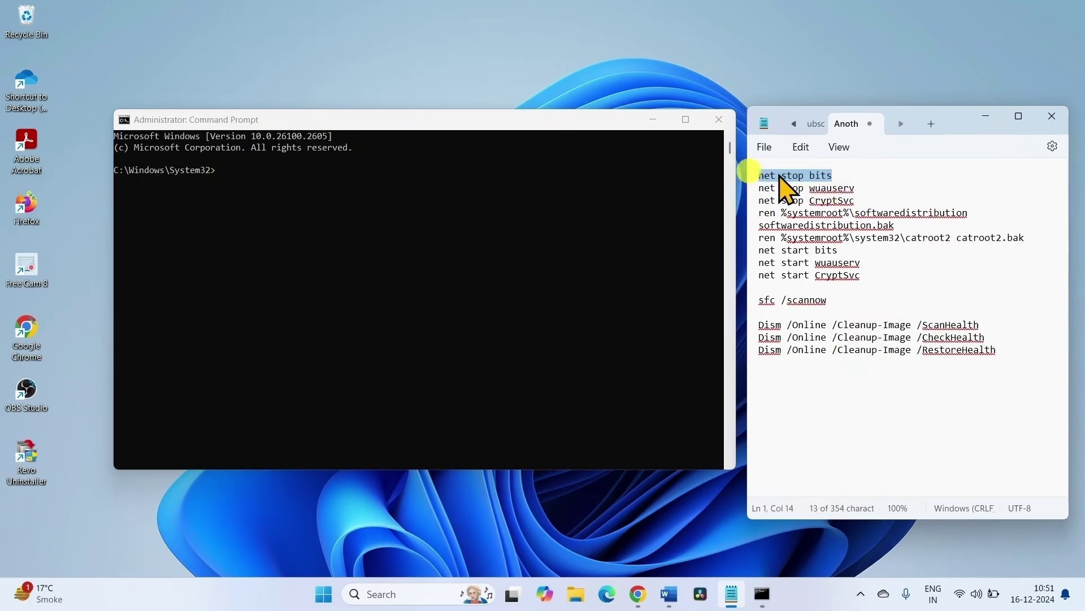
pyautogui.rightClick(783, 176)
pyautogui.click(809, 247)
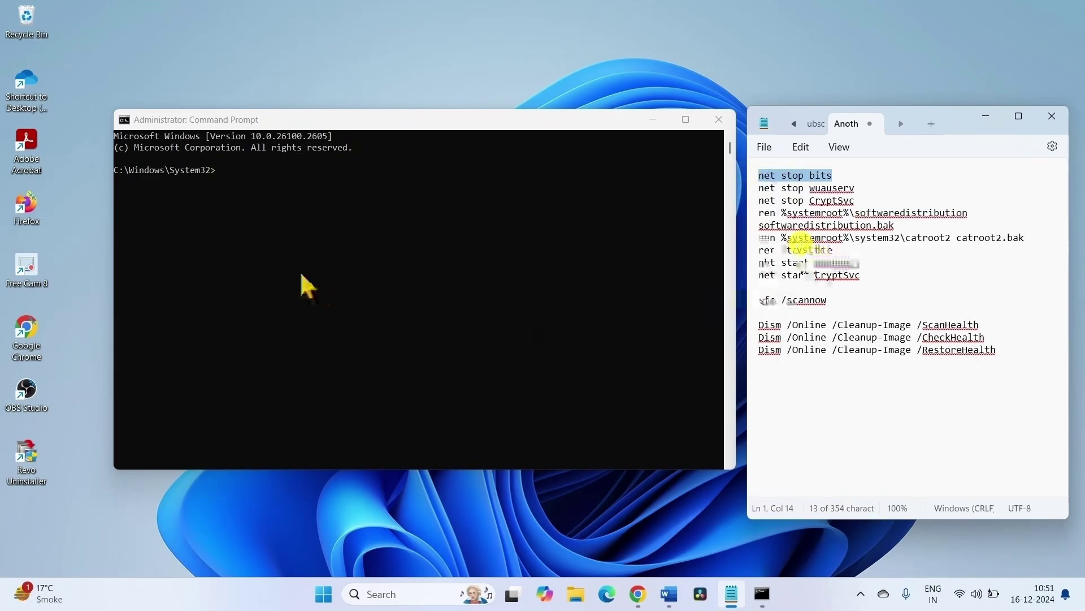
pyautogui.rightClick(222, 168)
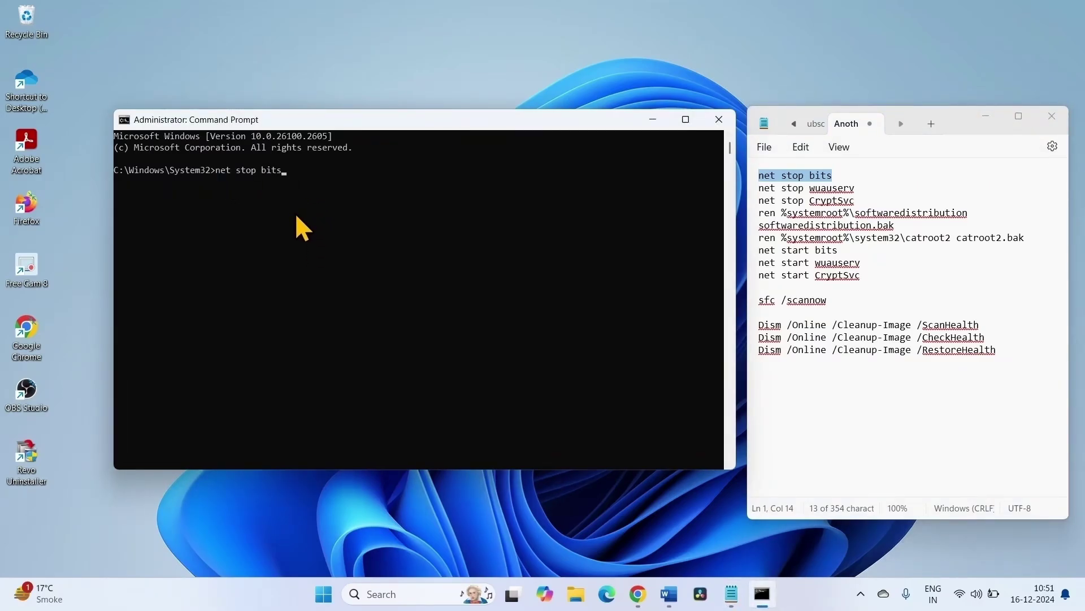
pyautogui.press('Return')
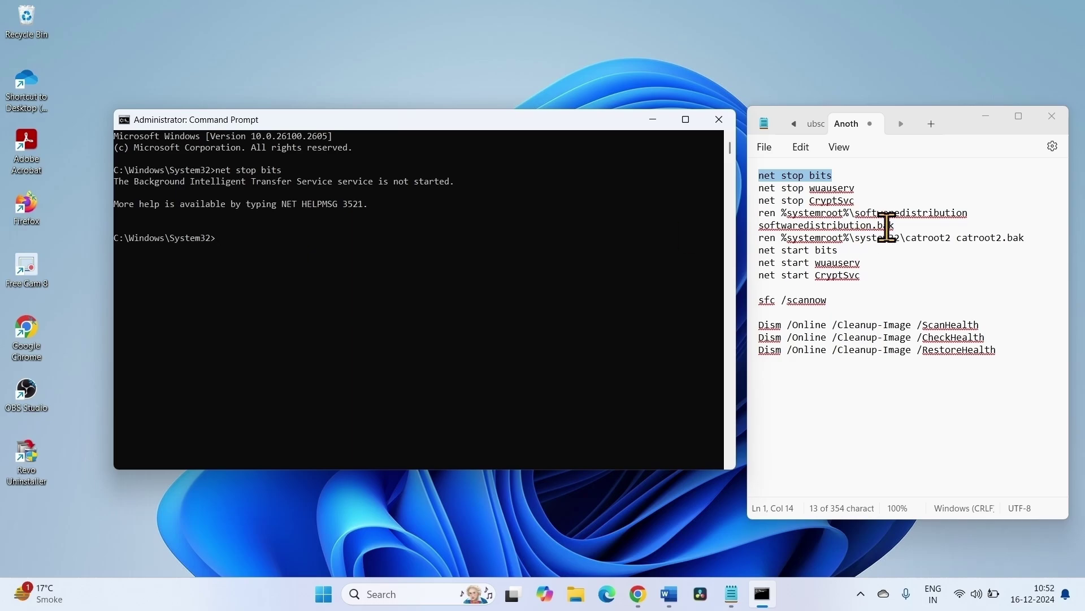
# Step: Copy the command "net stop wuauserv" from the Notepad command list and run it in the Command Prompt
pyautogui.click(869, 189)
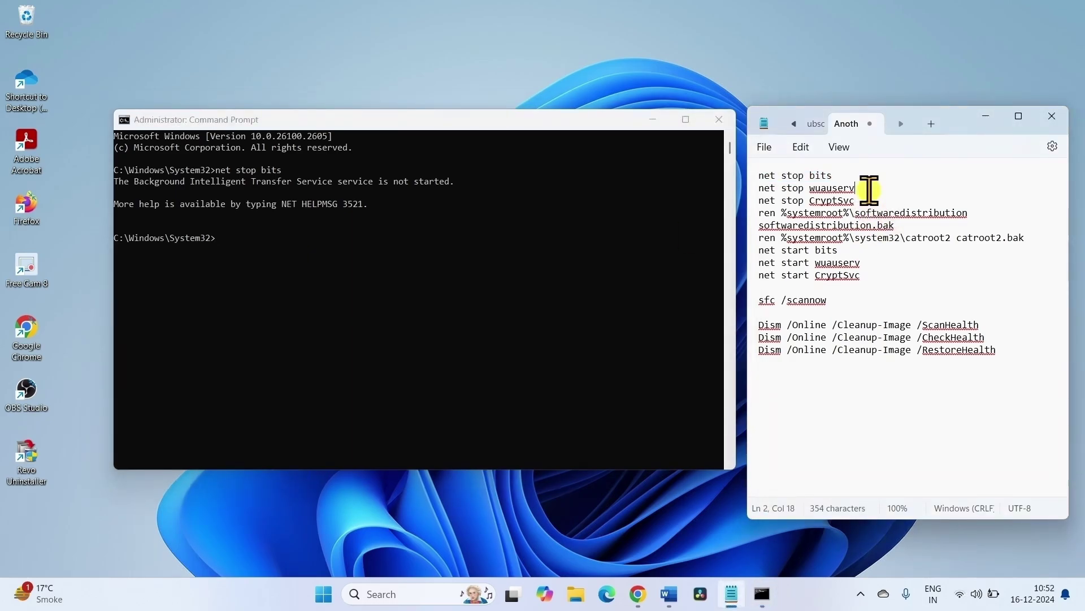
pyautogui.moveTo(868, 190); pyautogui.dragTo(753, 187)
pyautogui.rightClick(767, 184)
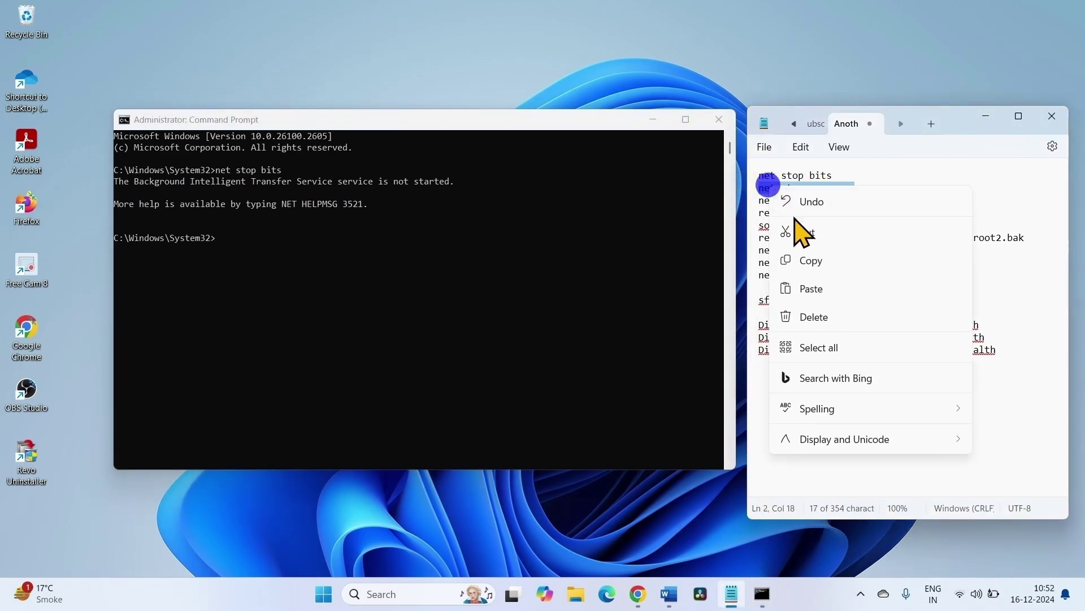
pyautogui.click(808, 257)
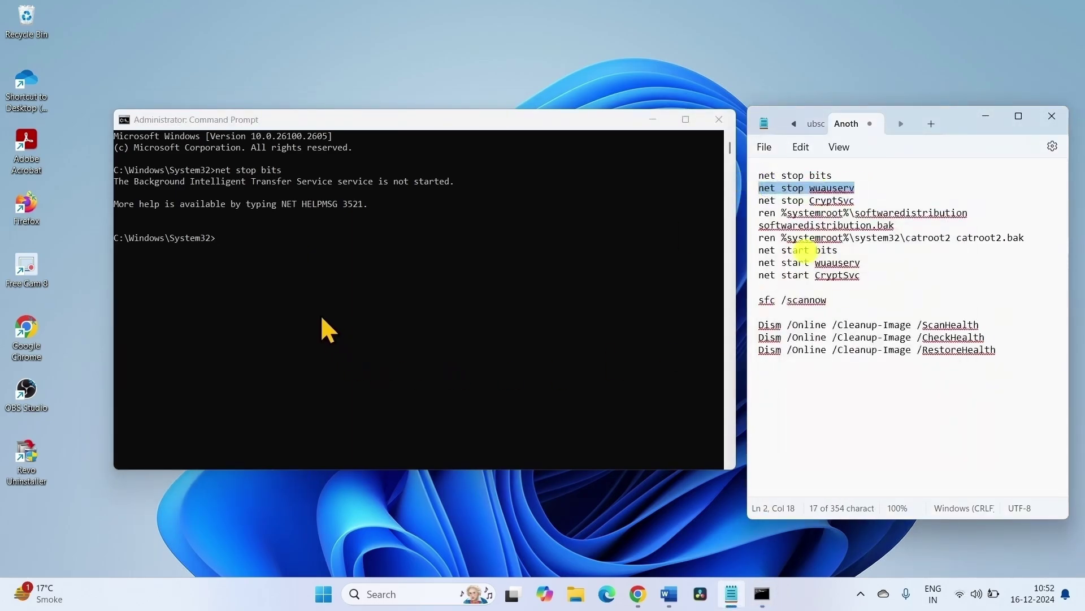
pyautogui.click(249, 232)
pyautogui.rightClick(250, 232)
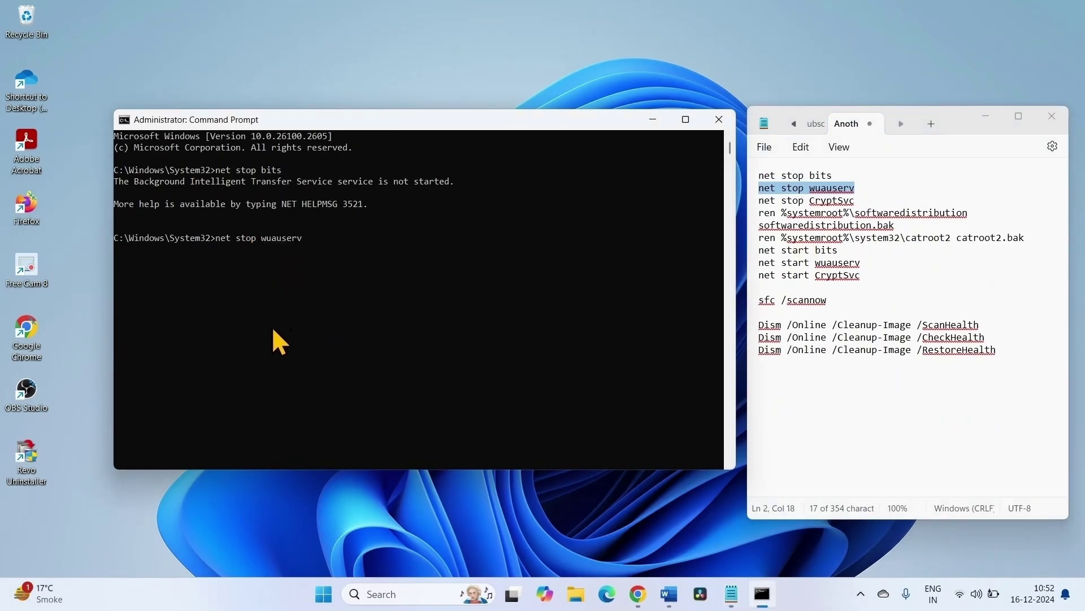
pyautogui.press('Return')
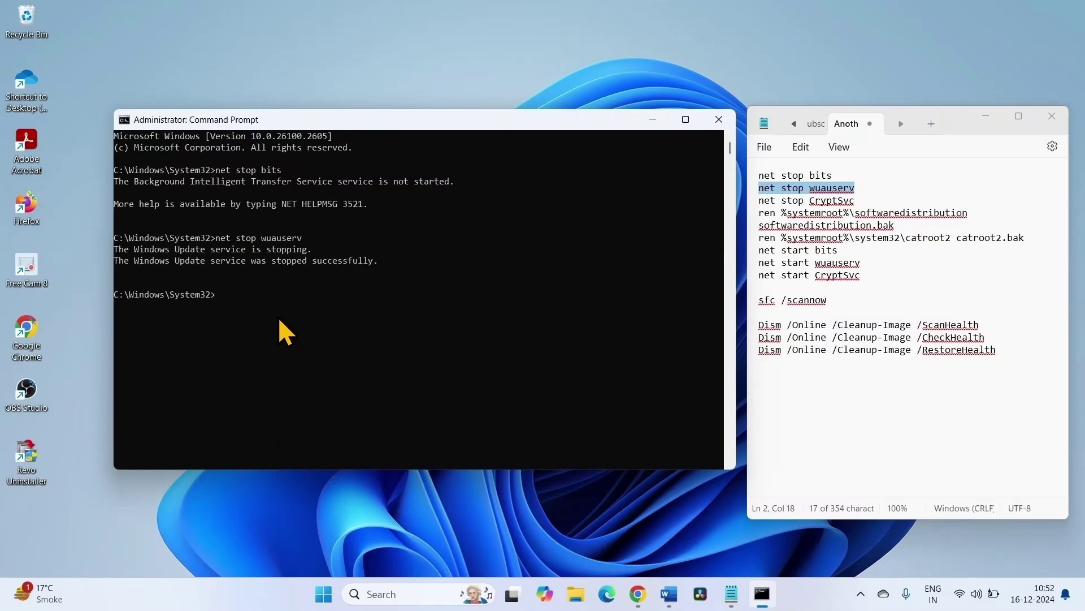
# Step: Highlight the commands from "net stop bits" through "net start CryptSvc" in Notepad, close the Command Prompt and minimize Notepad
pyautogui.click(887, 278)
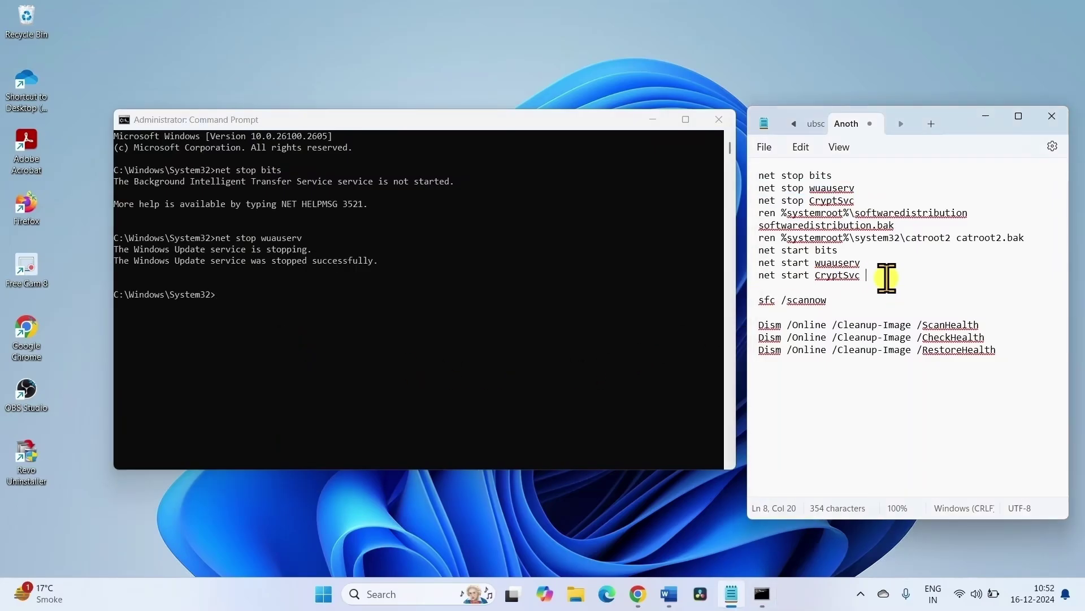
pyautogui.moveTo(883, 277); pyautogui.dragTo(765, 169)
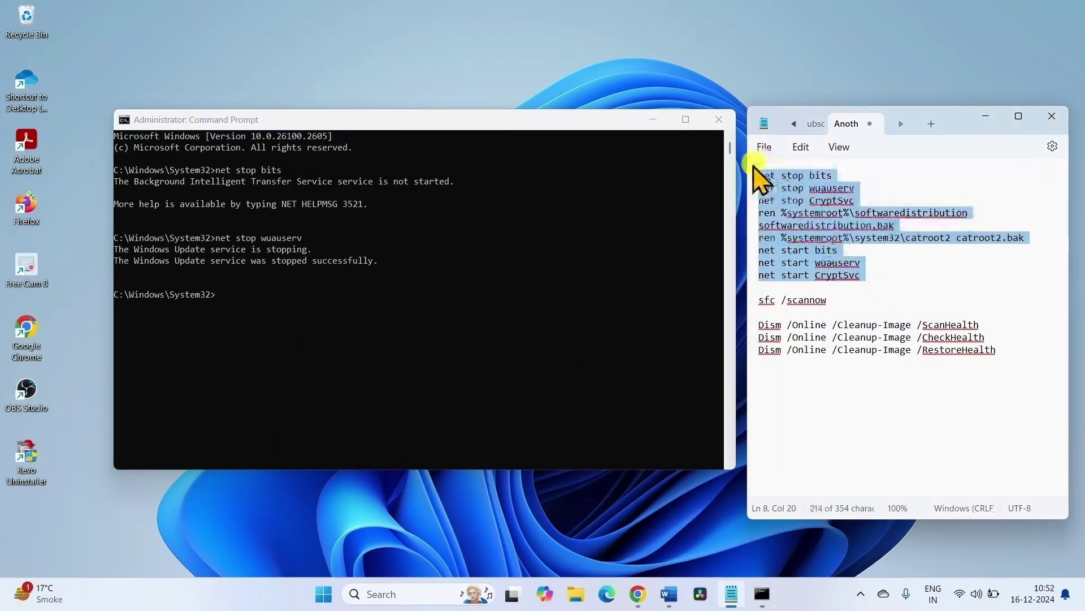
pyautogui.click(720, 120)
pyautogui.click(985, 114)
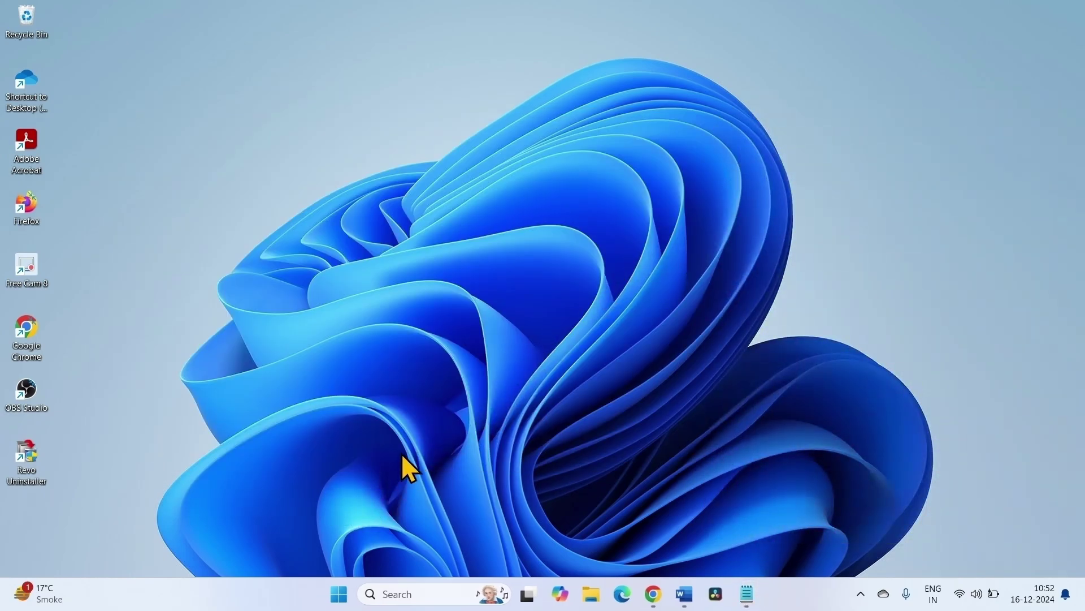
pyautogui.click(330, 604)
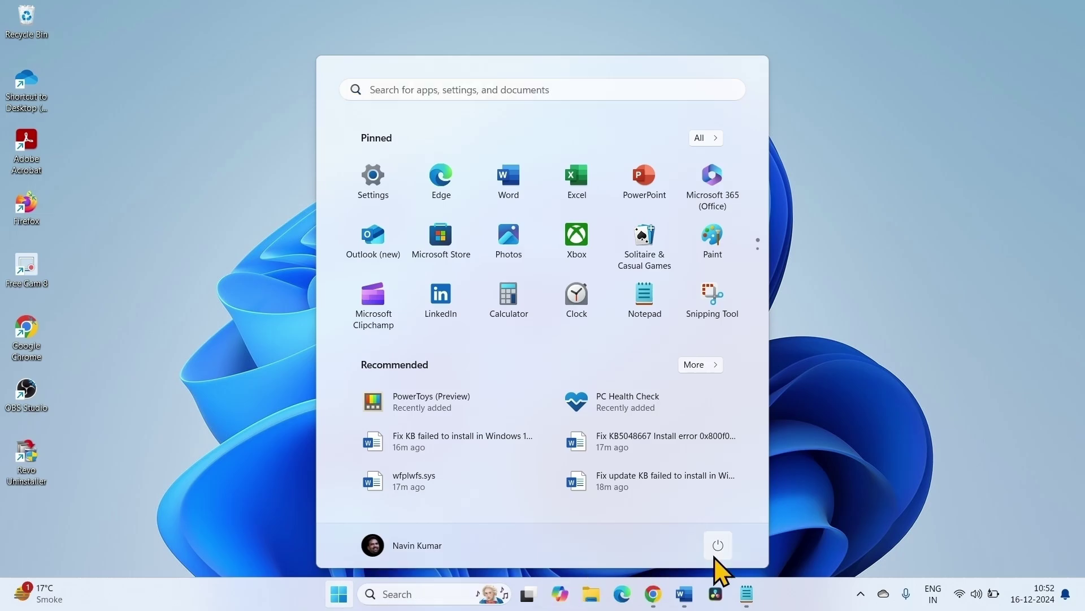
pyautogui.click(719, 544)
pyautogui.click(940, 421)
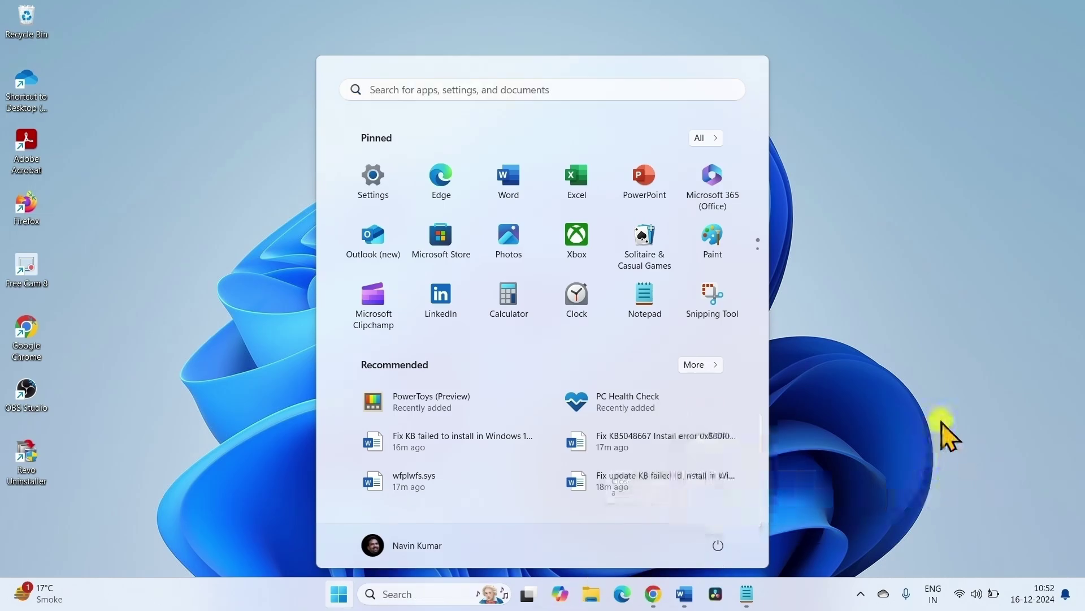
# Step: Check for updates again on the Windows Update page in Windows Settings and close Settings
pyautogui.click(339, 600)
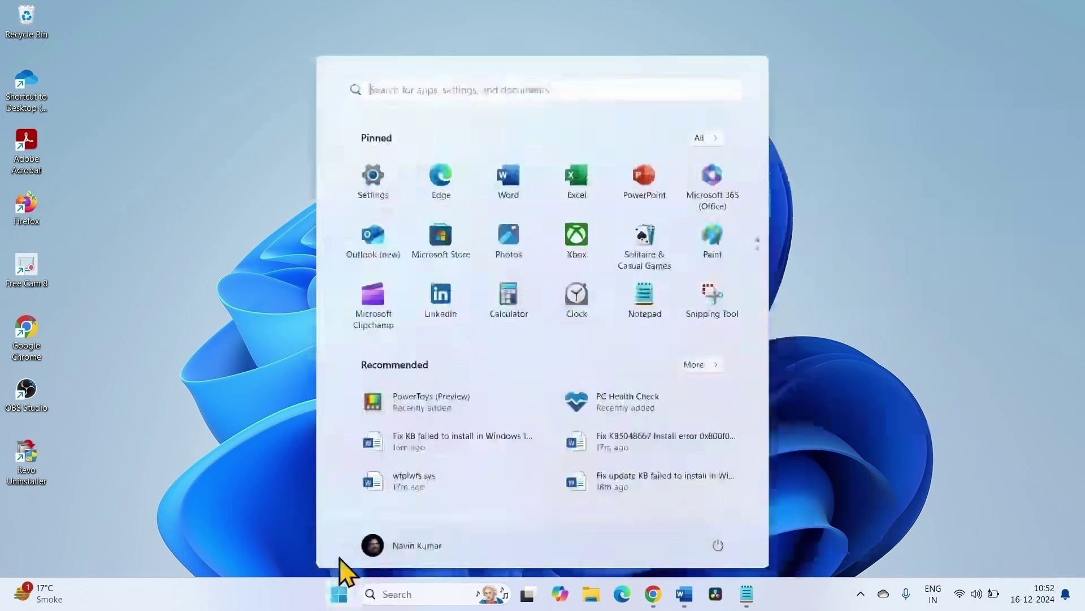
pyautogui.click(373, 189)
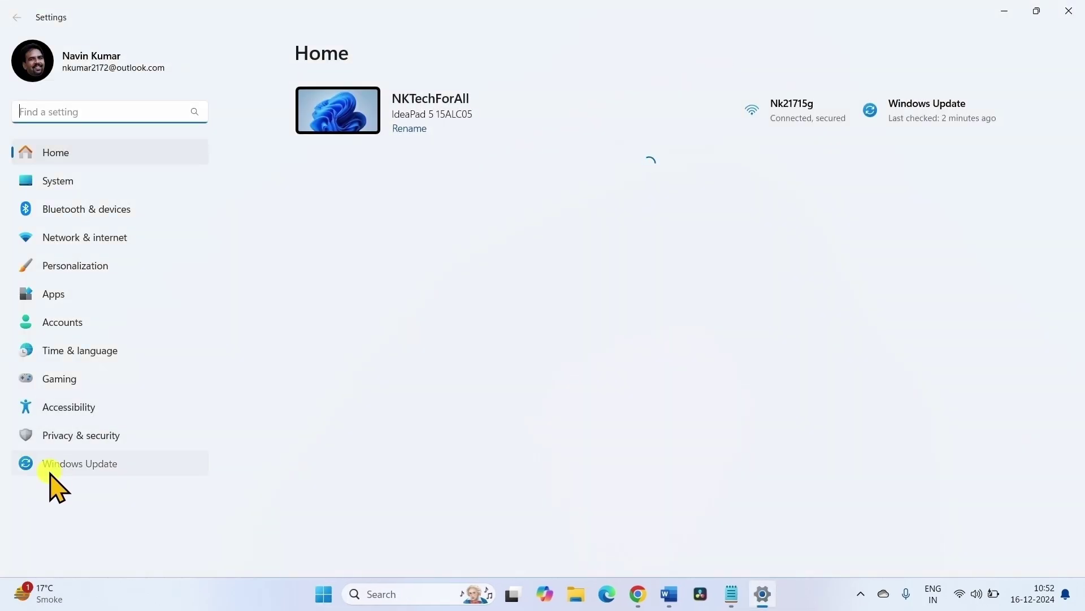
pyautogui.click(50, 474)
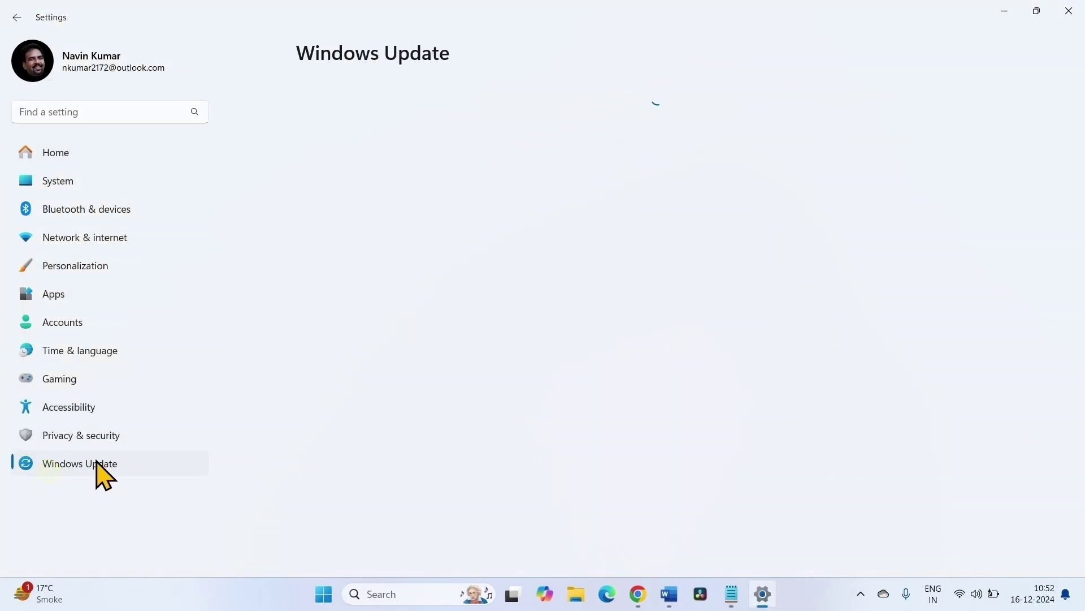
pyautogui.click(943, 120)
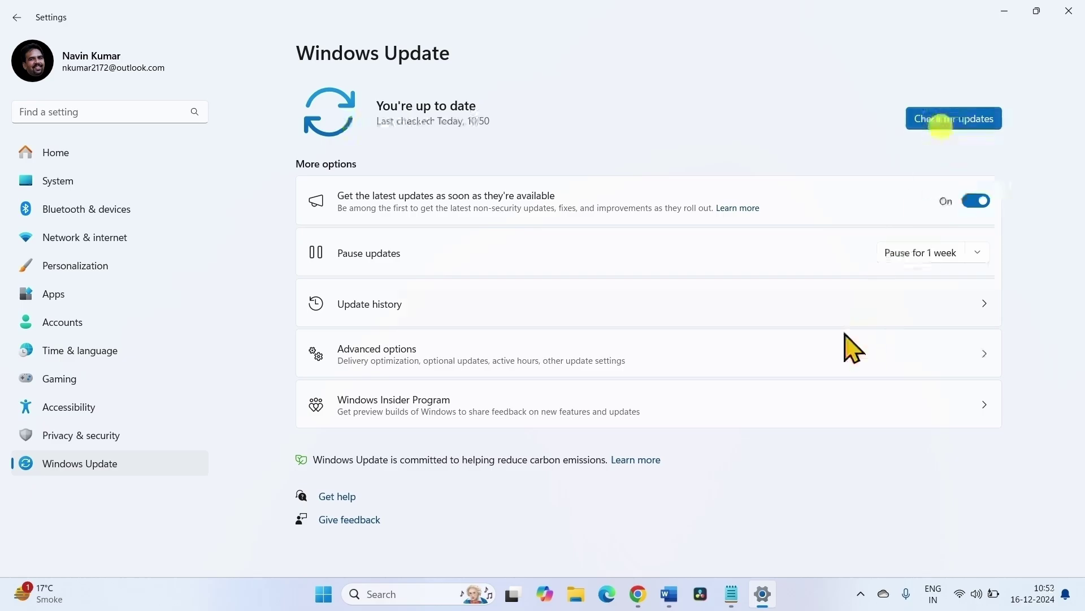
pyautogui.click(1068, 11)
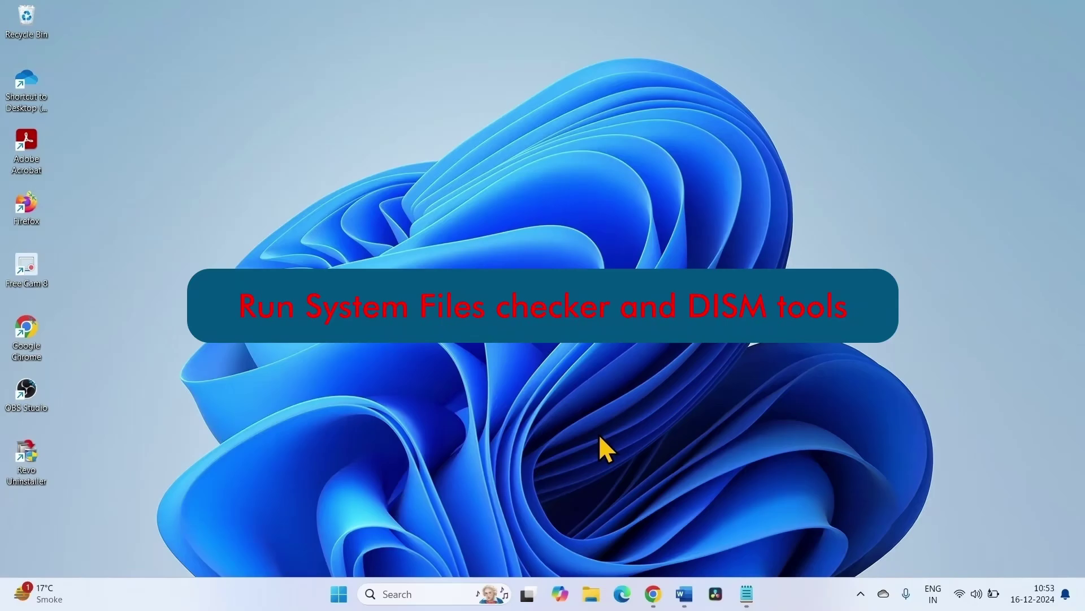
# Step: Search Windows for "cmd" and run Command Prompt as administrator
pyautogui.click(411, 590)
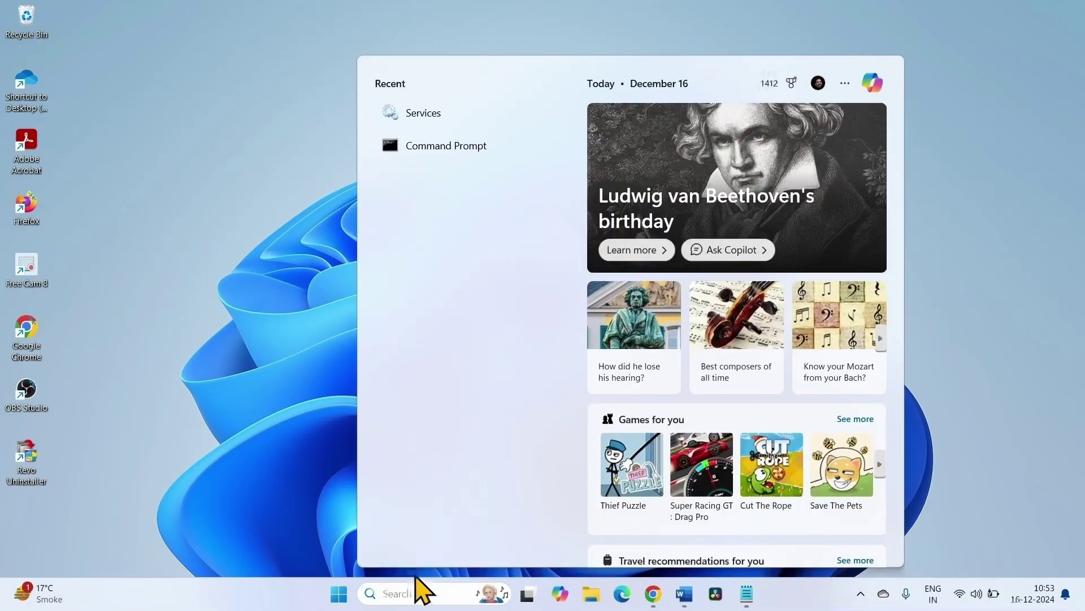
pyautogui.write('cmd')
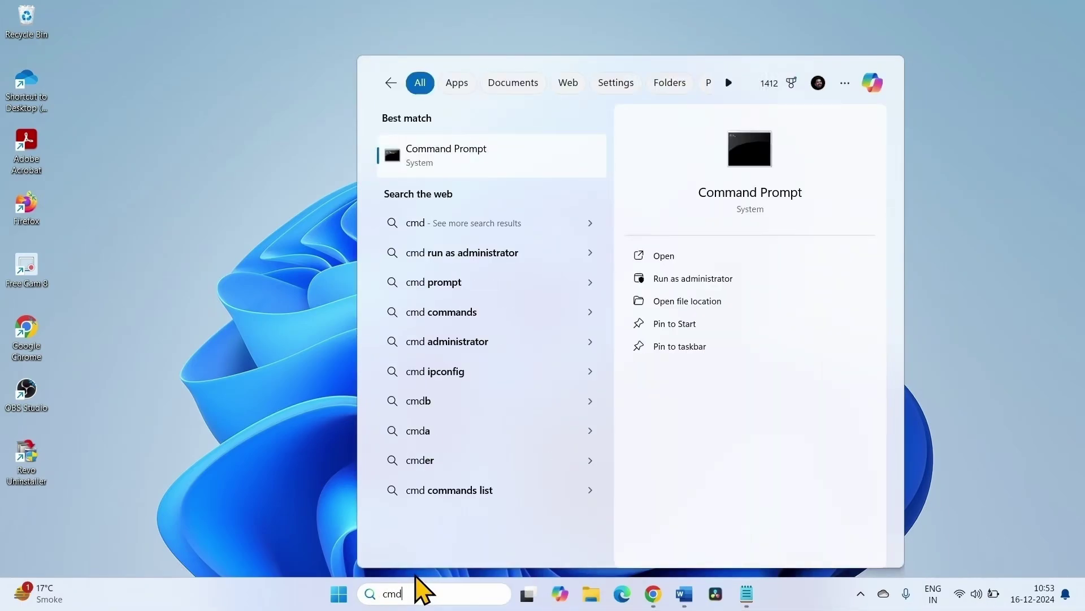
pyautogui.click(671, 279)
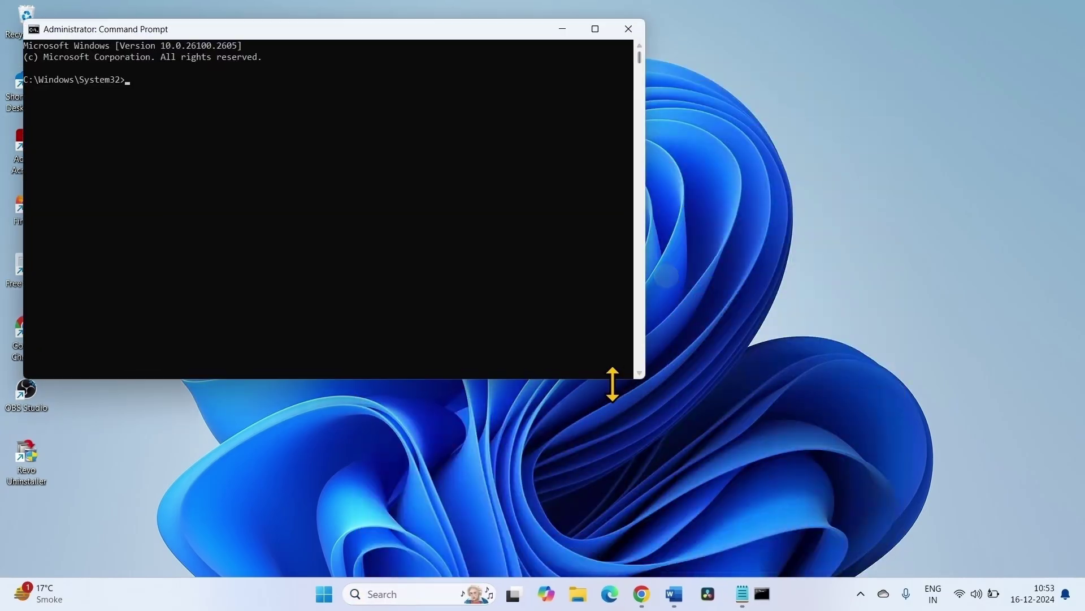
# Step: Bring back the Notepad command list, copy "sfc /scannow" and run it in the Command Prompt
pyautogui.click(731, 594)
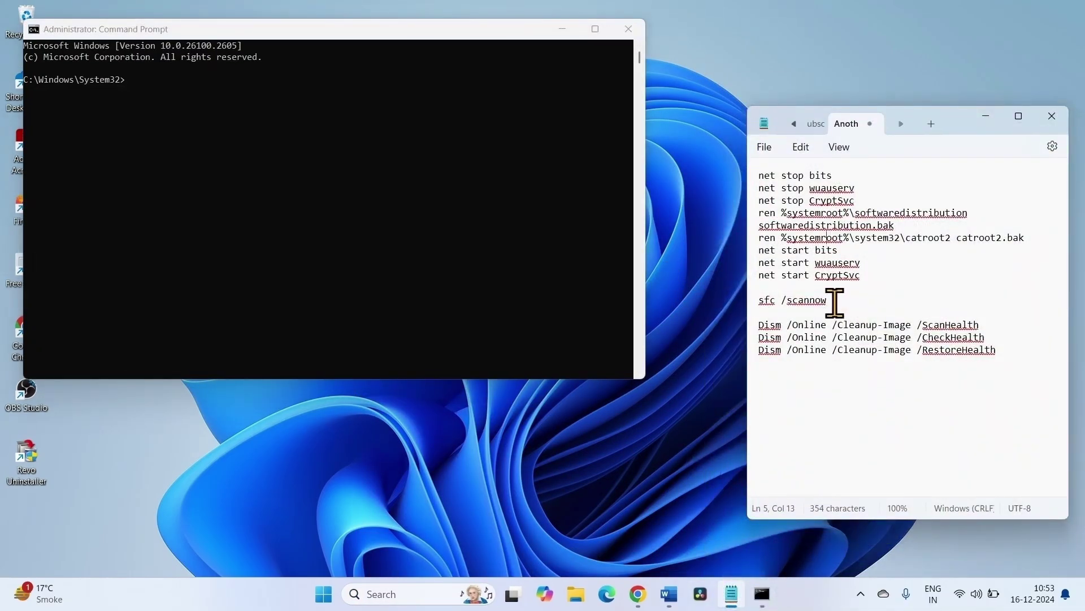
pyautogui.moveTo(831, 301); pyautogui.dragTo(752, 308)
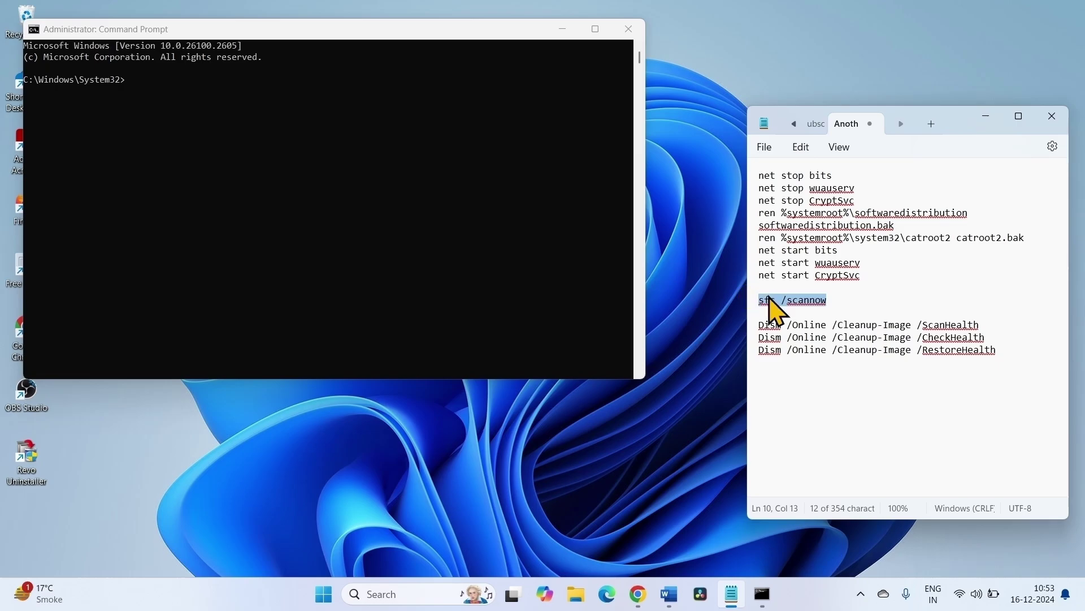
pyautogui.rightClick(769, 296)
pyautogui.click(809, 368)
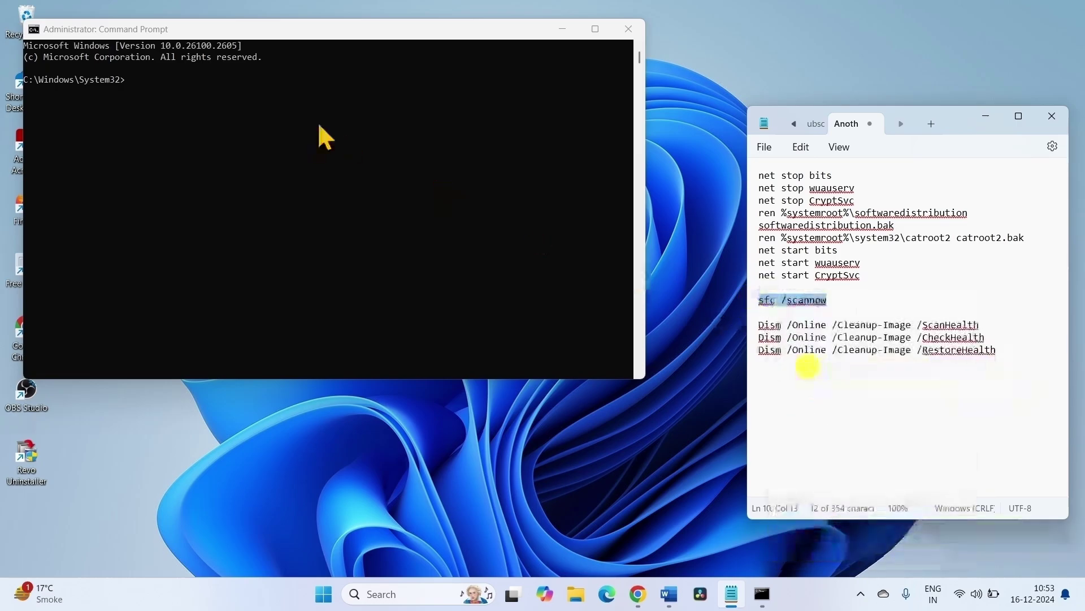
pyautogui.click(172, 91)
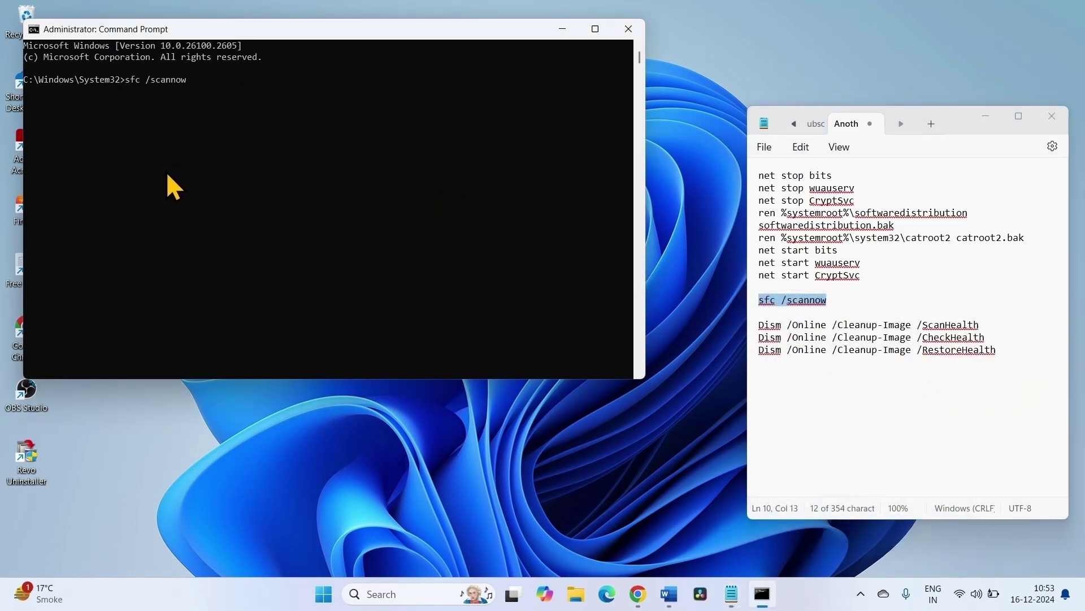
pyautogui.press('Return')
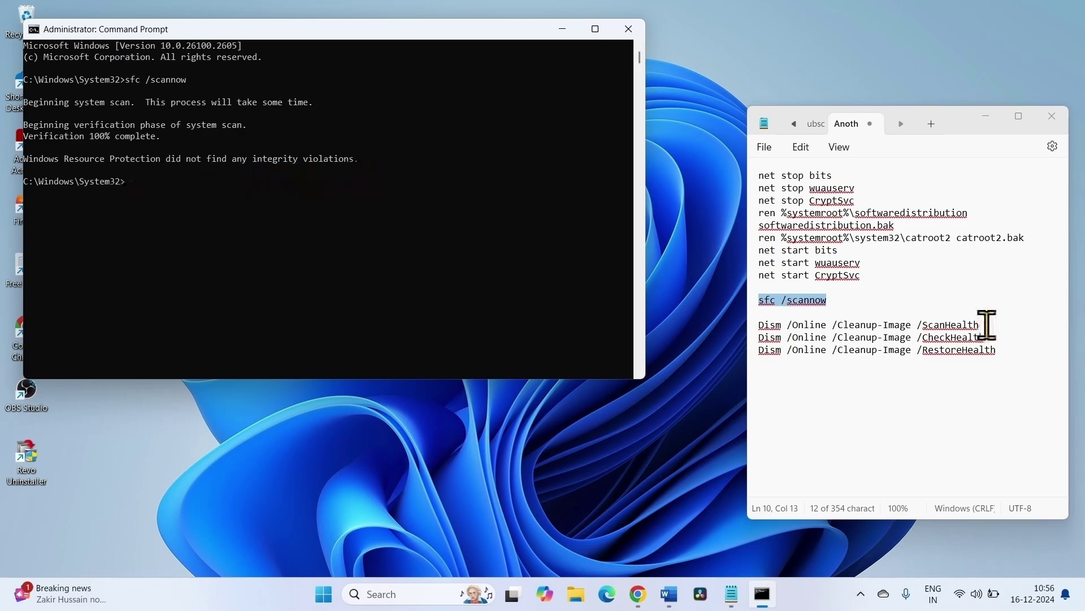
# Step: Copy the command "Dism /Online /Cleanup-Image /ScanHealth" from Notepad and run it in the Command Prompt
pyautogui.moveTo(997, 350); pyautogui.dragTo(749, 326)
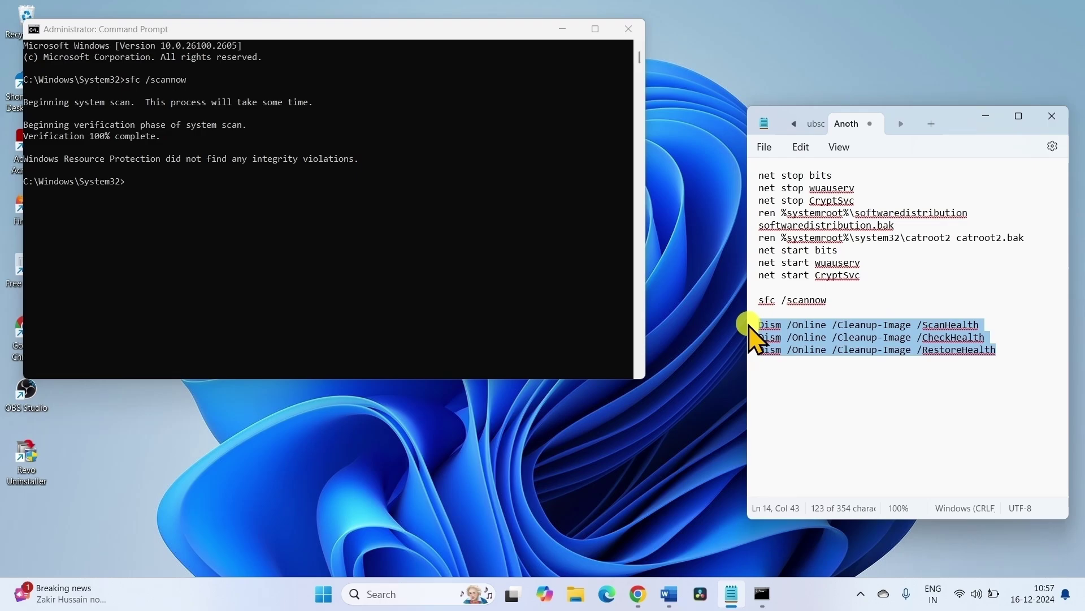
pyautogui.moveTo(982, 327); pyautogui.dragTo(764, 327)
pyautogui.rightClick(766, 327)
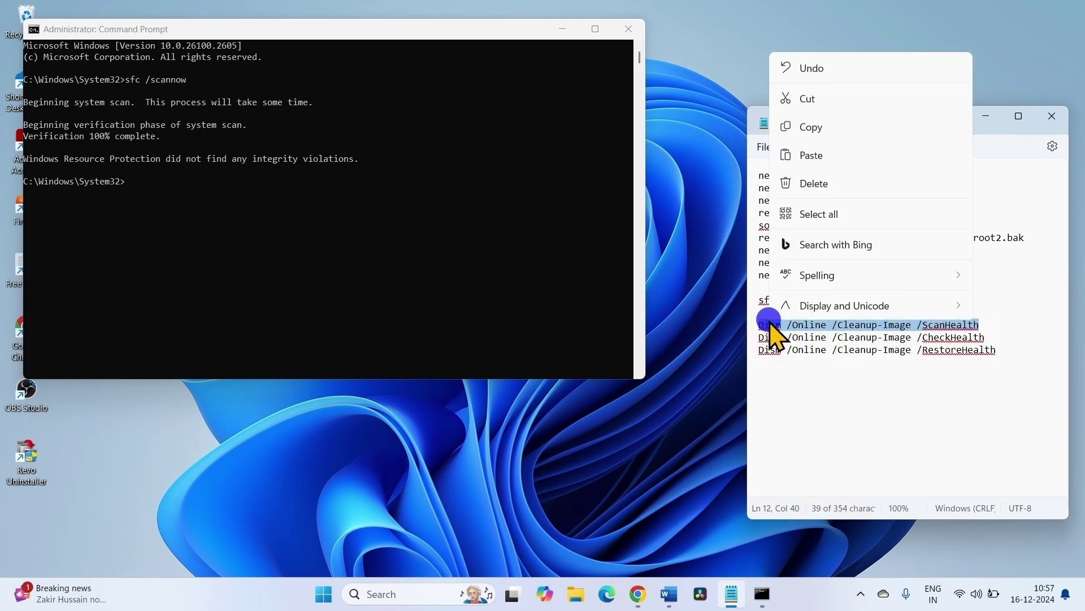
pyautogui.click(807, 135)
pyautogui.click(140, 180)
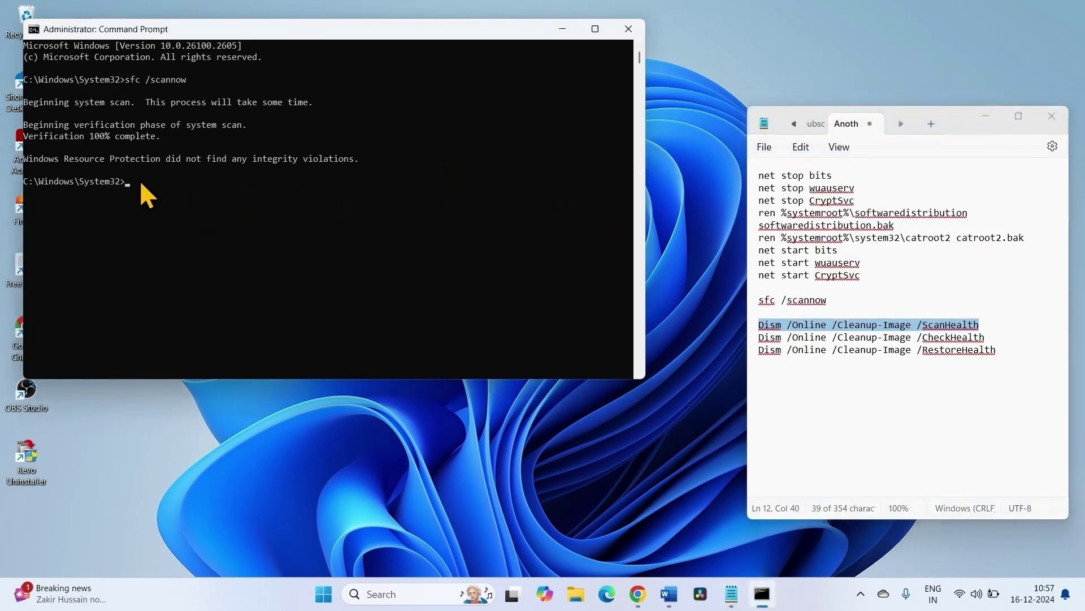
pyautogui.rightClick(141, 180)
pyautogui.press('Return')
pyautogui.click(945, 428)
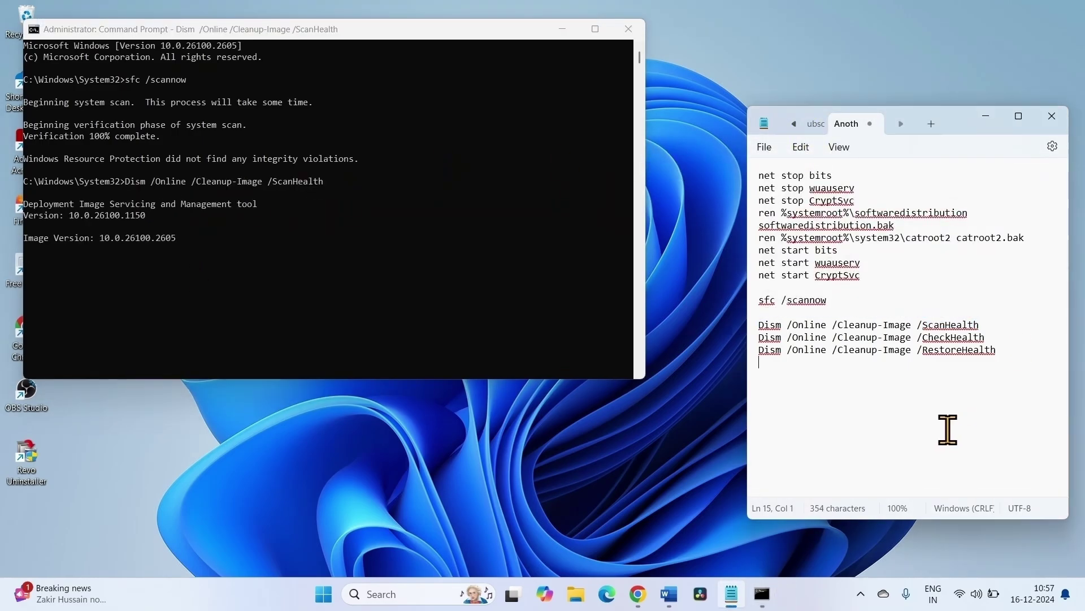
pyautogui.click(170, 465)
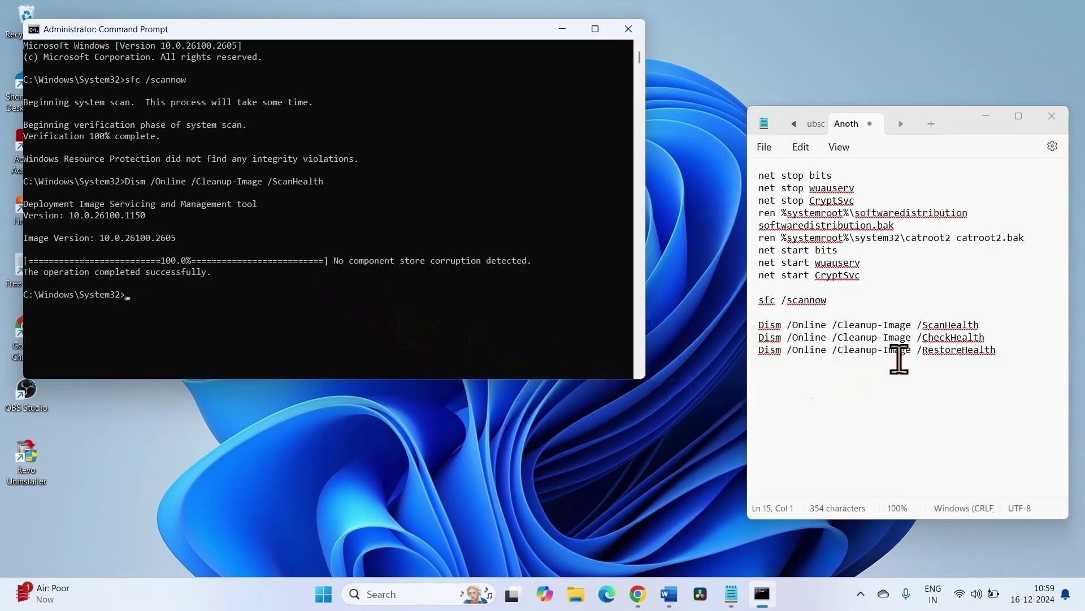
# Step: Copy the command "Dism /Online /Cleanup-Image /CheckHealth" from Notepad and run it in the Command Prompt
pyautogui.moveTo(990, 338); pyautogui.dragTo(757, 339)
pyautogui.rightClick(772, 341)
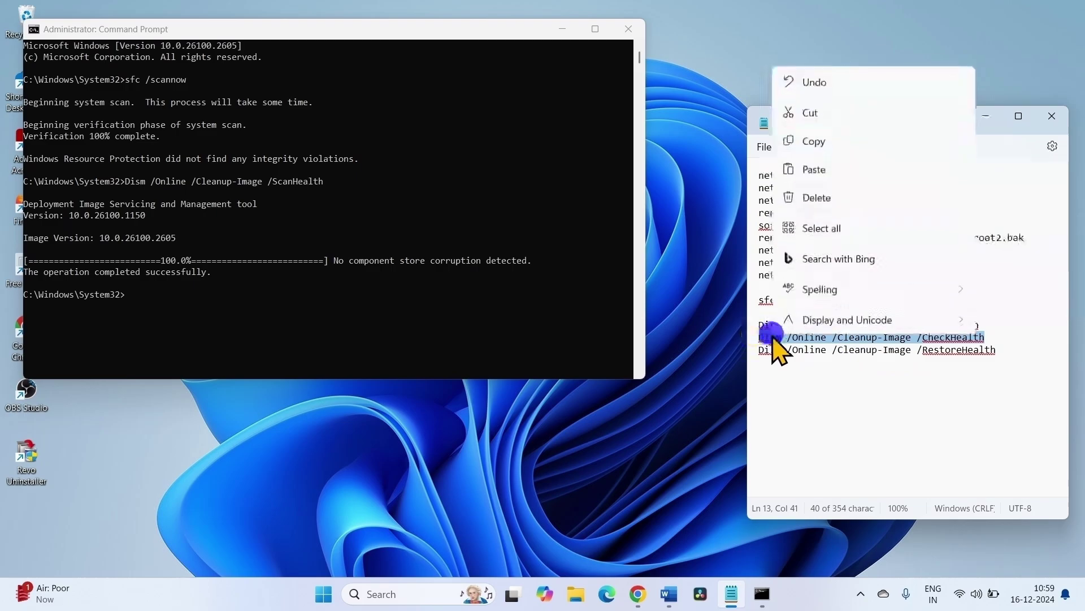
pyautogui.click(808, 139)
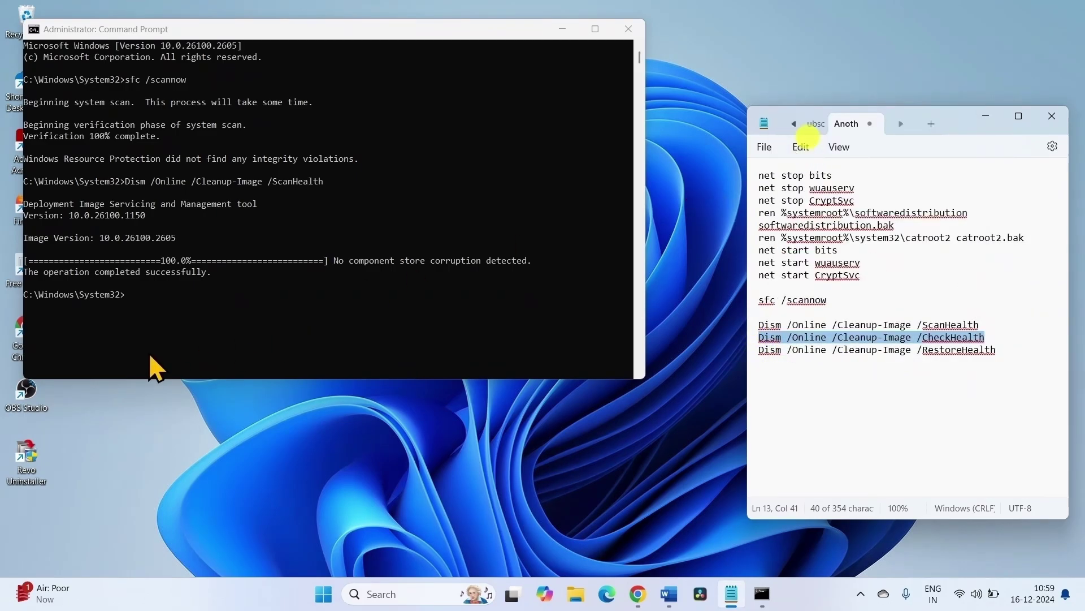
pyautogui.click(127, 302)
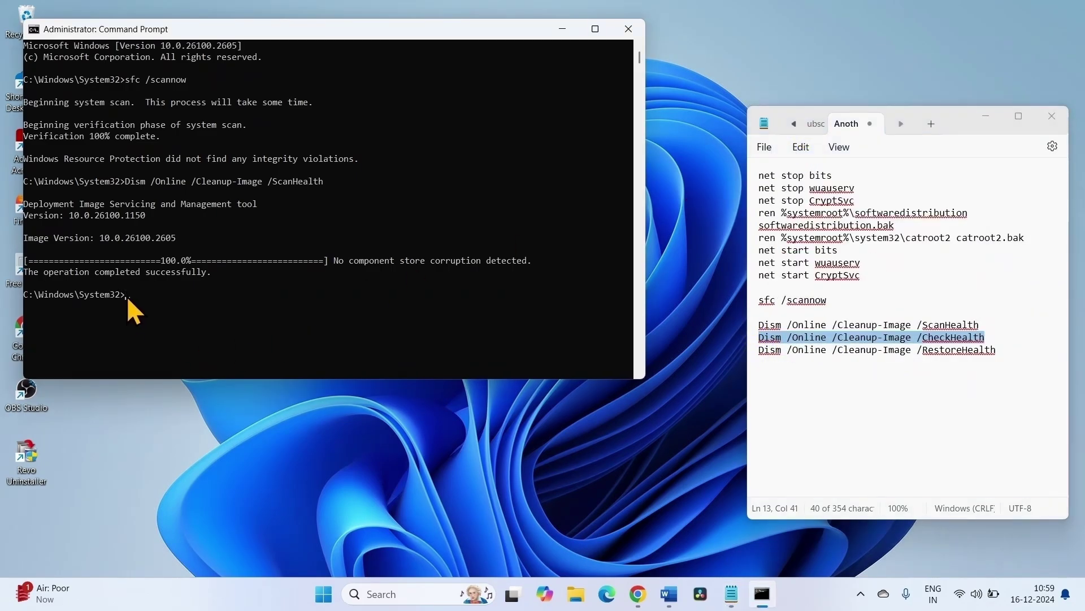
pyautogui.rightClick(128, 301)
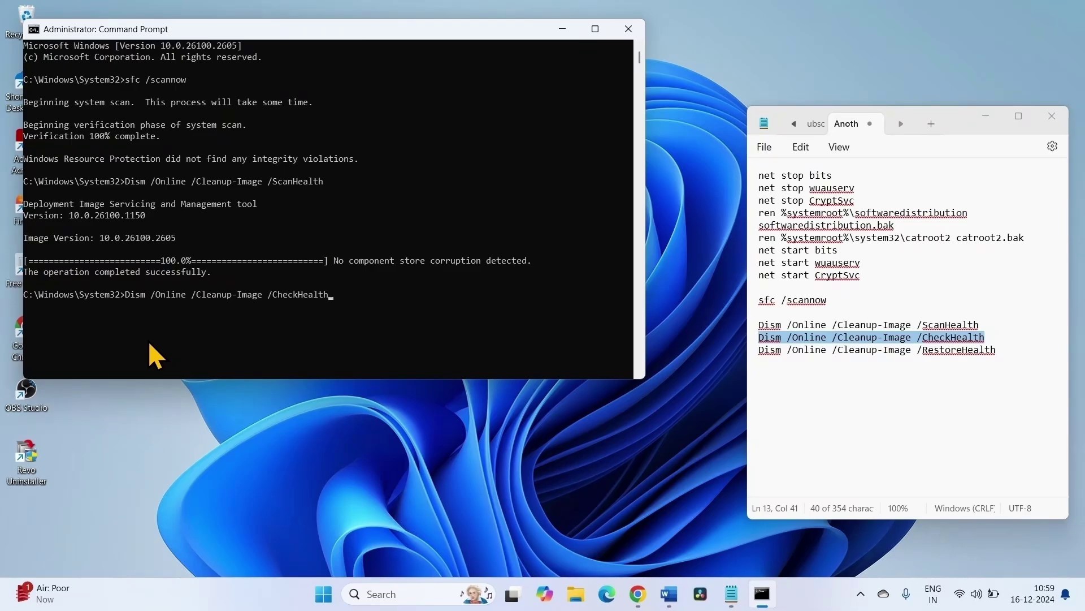
pyautogui.press('Return')
# Step: Copy the command "Dism /Online /Cleanup-Image /RestoreHealth" from Notepad and run it in the Command Prompt
pyautogui.click(1007, 355)
pyautogui.moveTo(1007, 352); pyautogui.dragTo(750, 356)
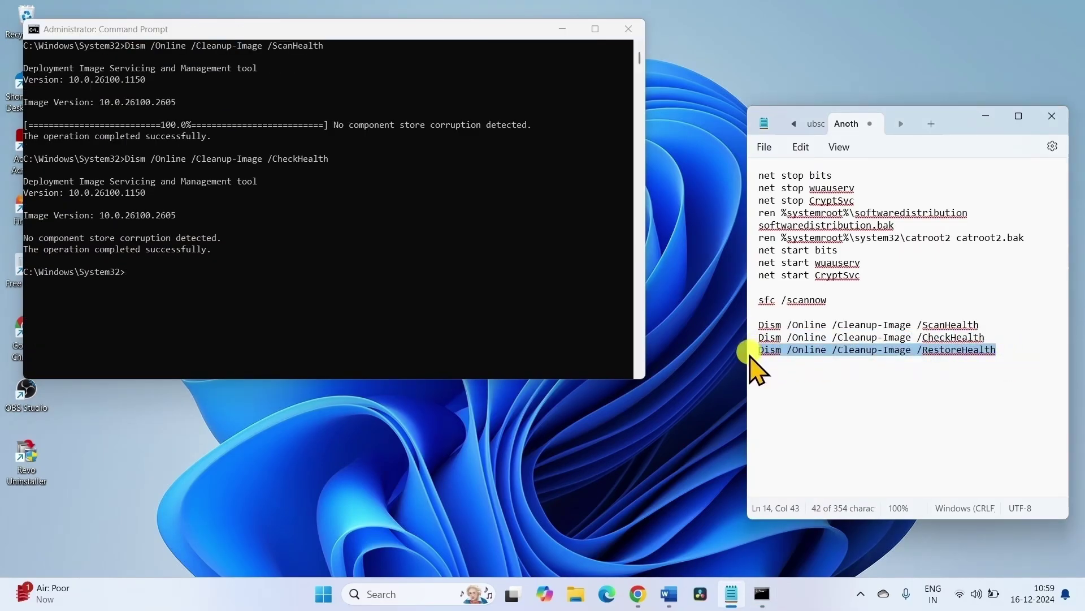
pyautogui.rightClick(774, 350)
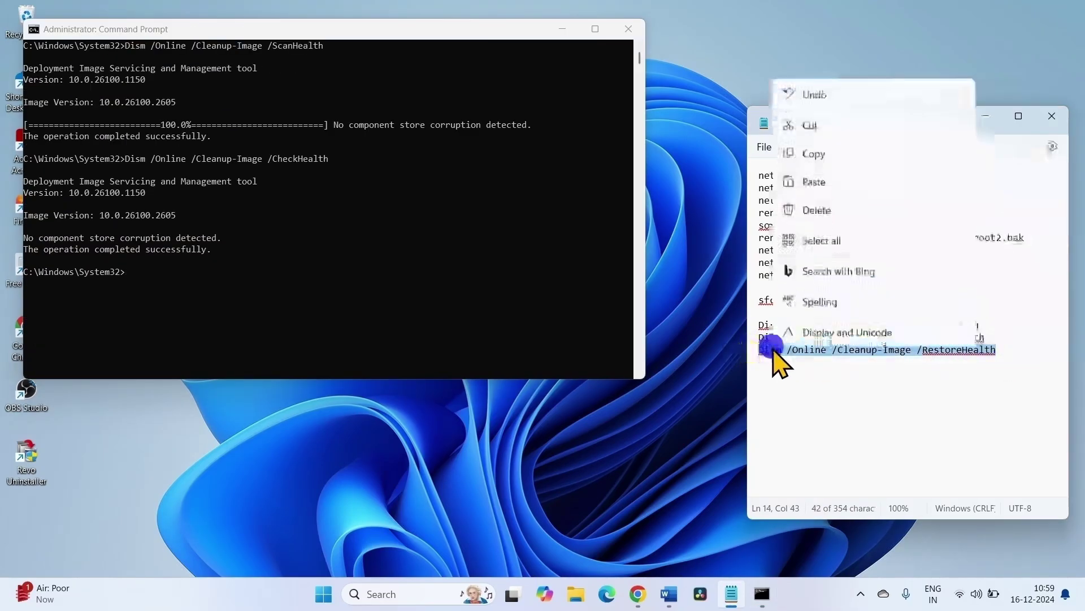
pyautogui.click(828, 154)
pyautogui.click(147, 272)
pyautogui.hotkey('ctrl', 'v')
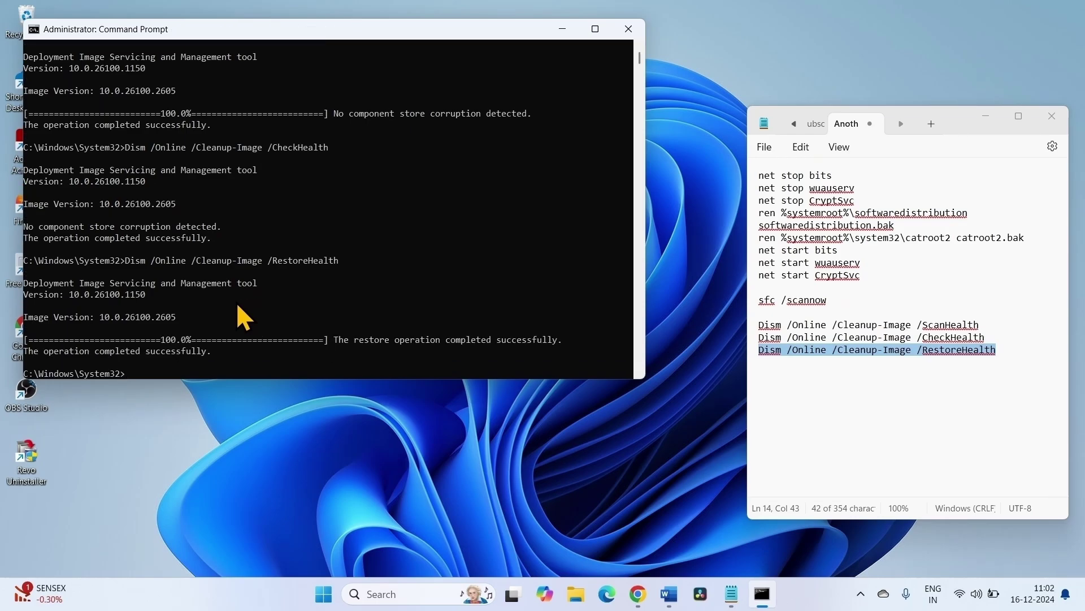
# Step: Close the Command Prompt and minimize the Notepad command list
pyautogui.click(631, 32)
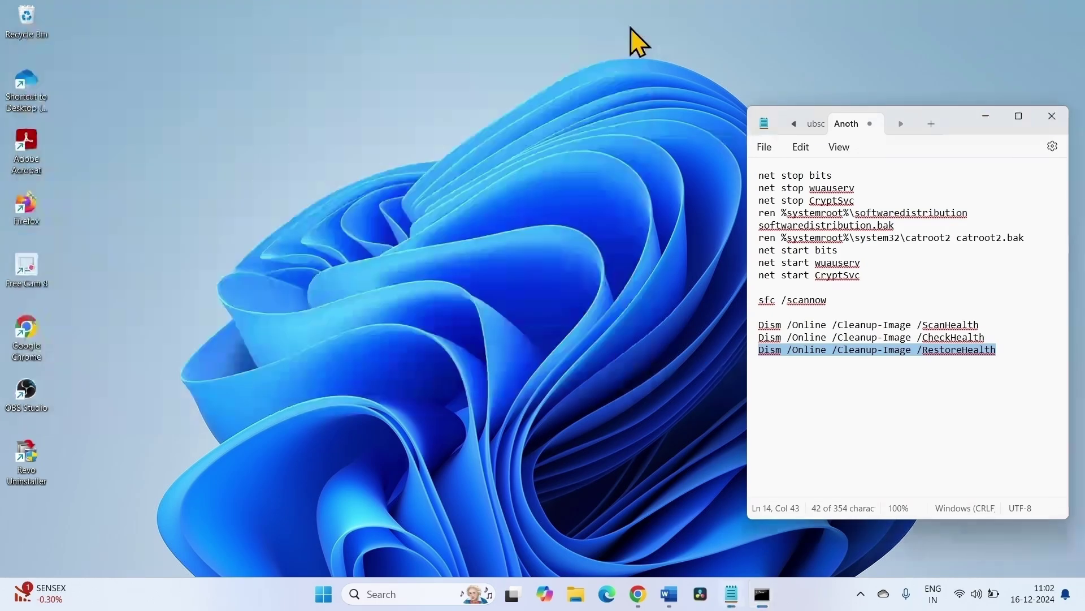
pyautogui.click(989, 116)
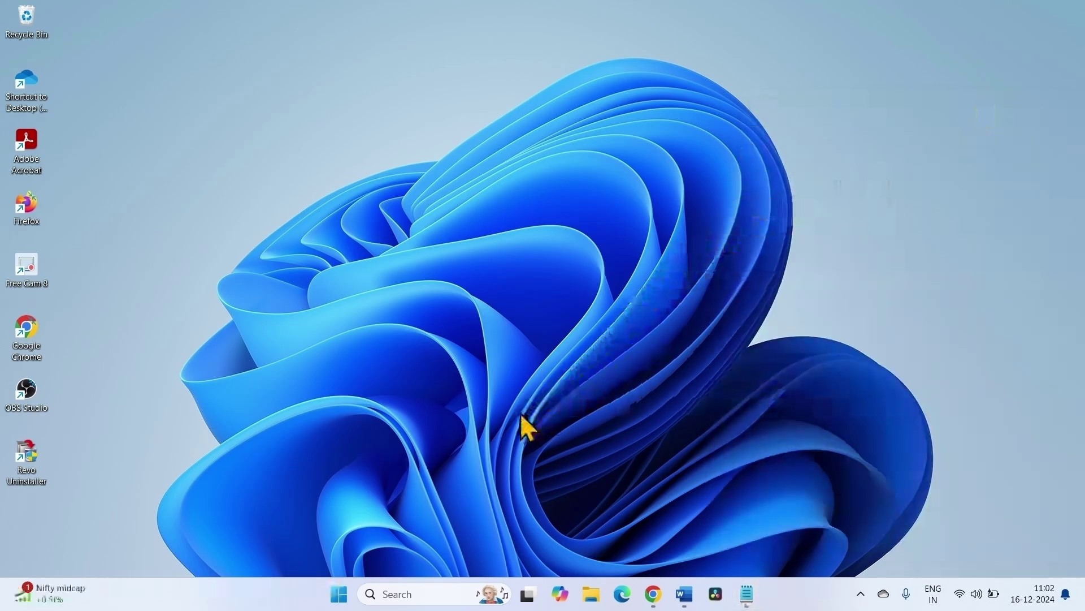
# Step: View the power options for restarting the PC and dismiss them without choosing one
pyautogui.click(339, 593)
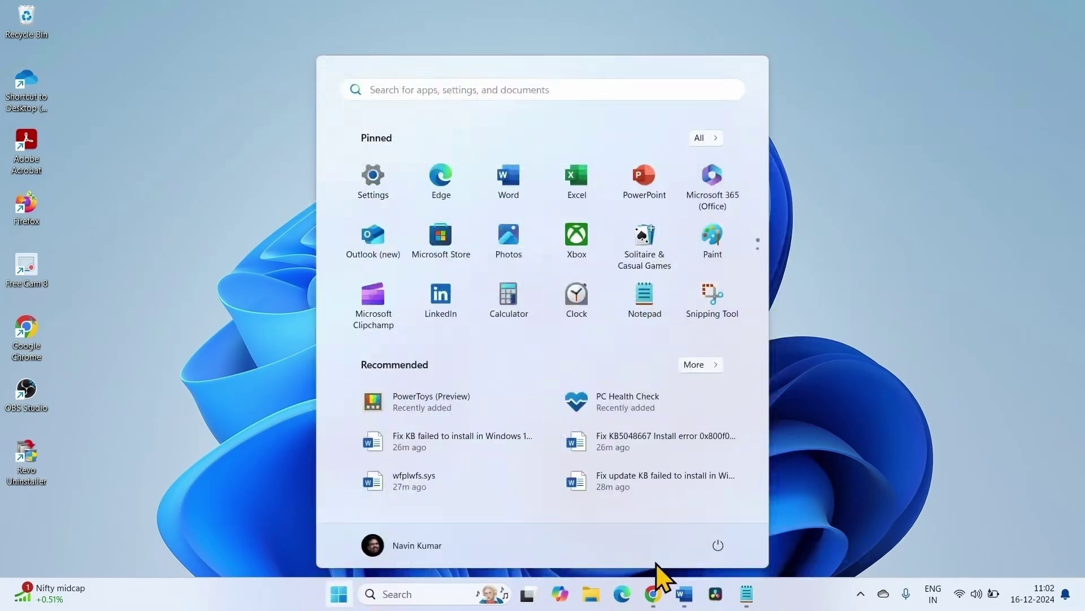
pyautogui.click(715, 548)
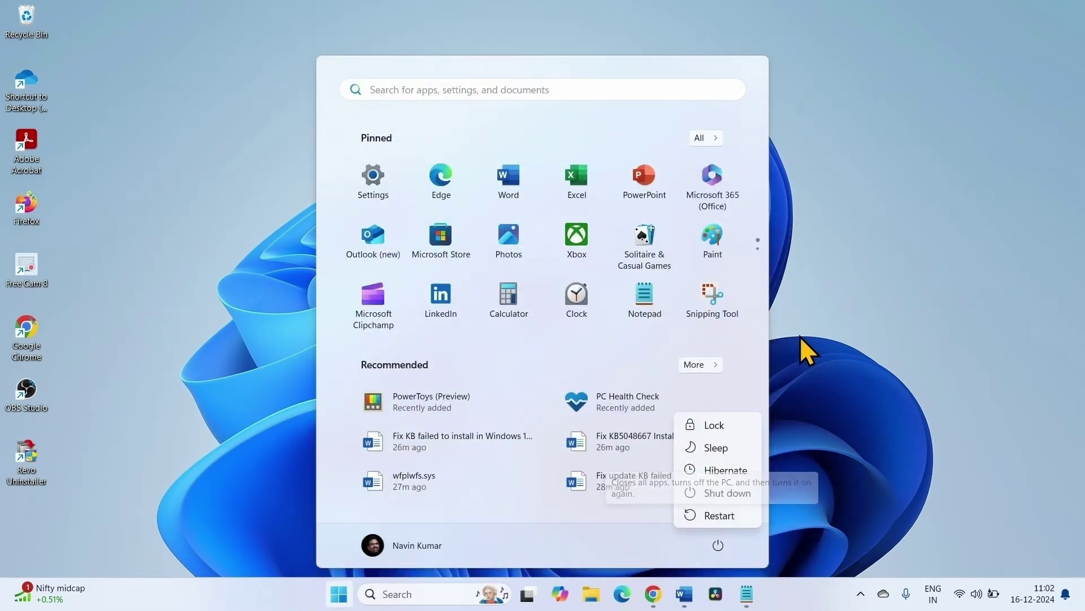
pyautogui.click(841, 323)
pyautogui.click(842, 325)
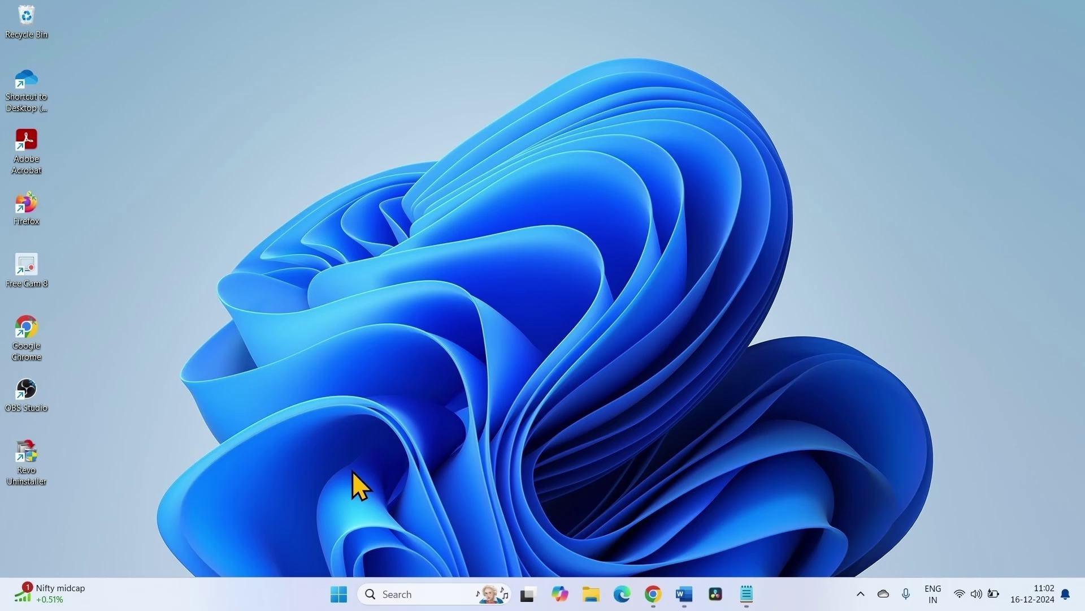
# Step: Check for updates on the Windows Update page of Settings
pyautogui.click(339, 594)
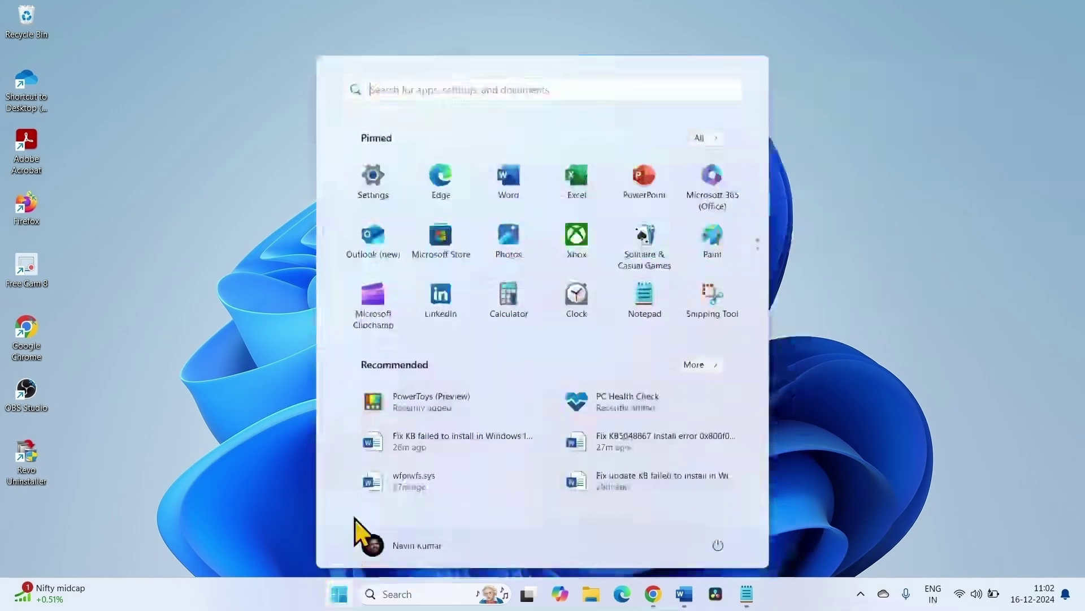
pyautogui.click(383, 177)
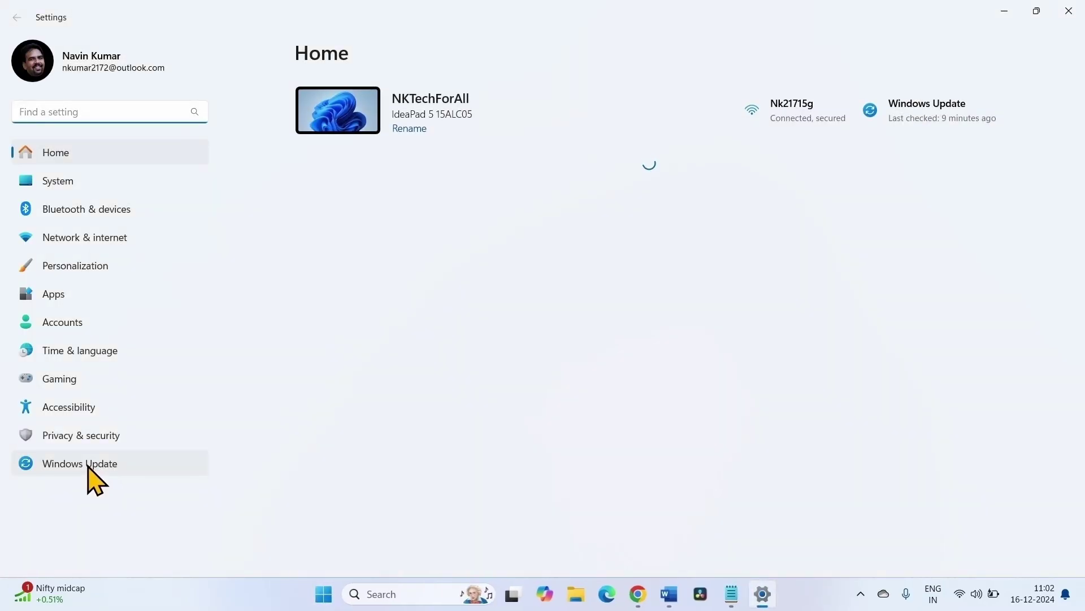
pyautogui.click(88, 465)
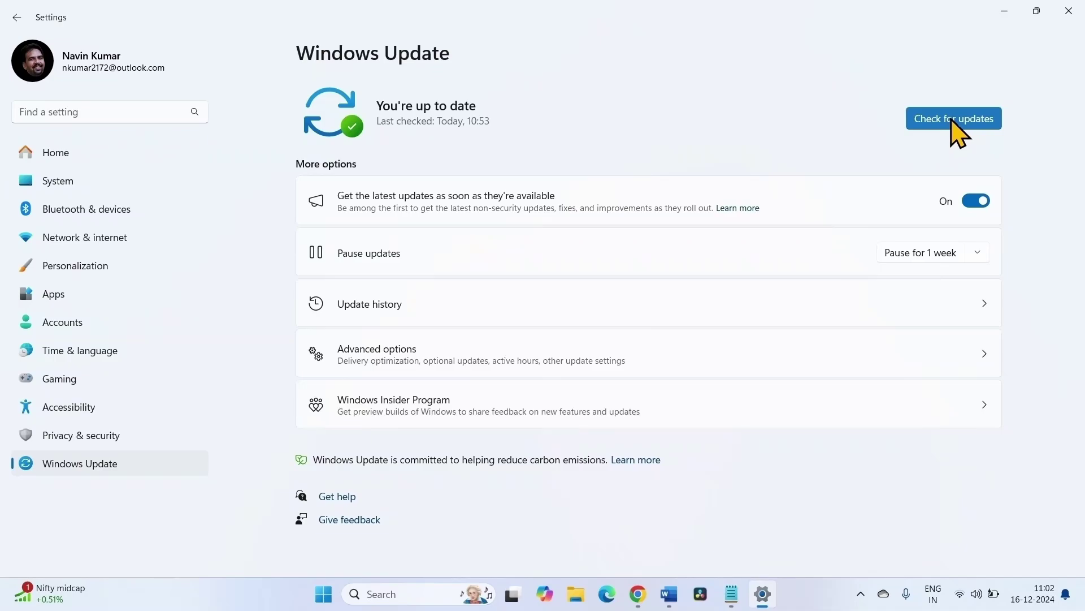
pyautogui.click(953, 119)
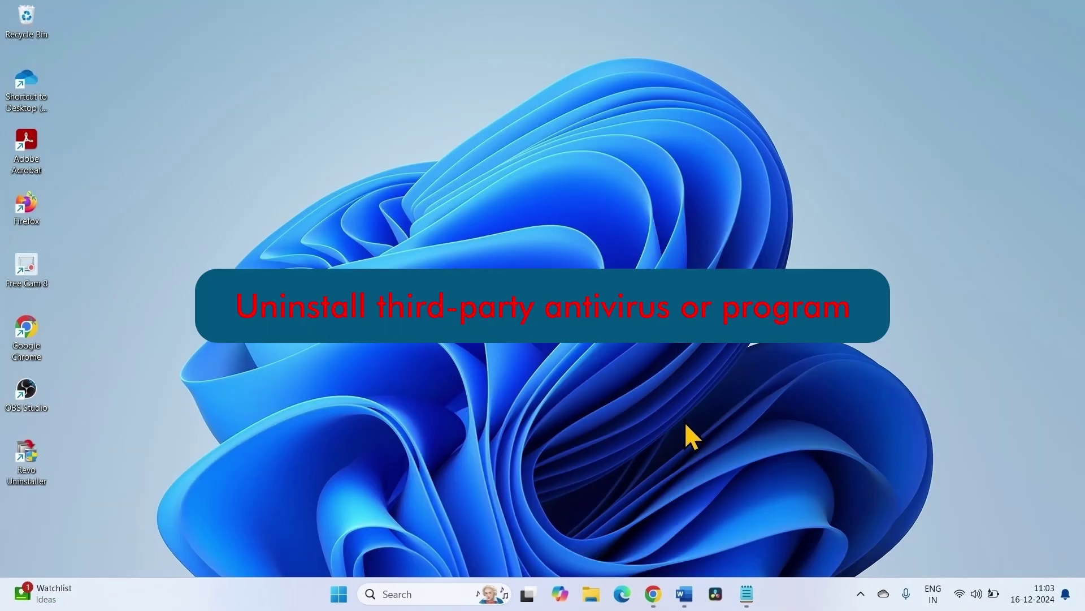
# Step: Open the installed apps list in Settings and find Free Cam 8
pyautogui.click(339, 595)
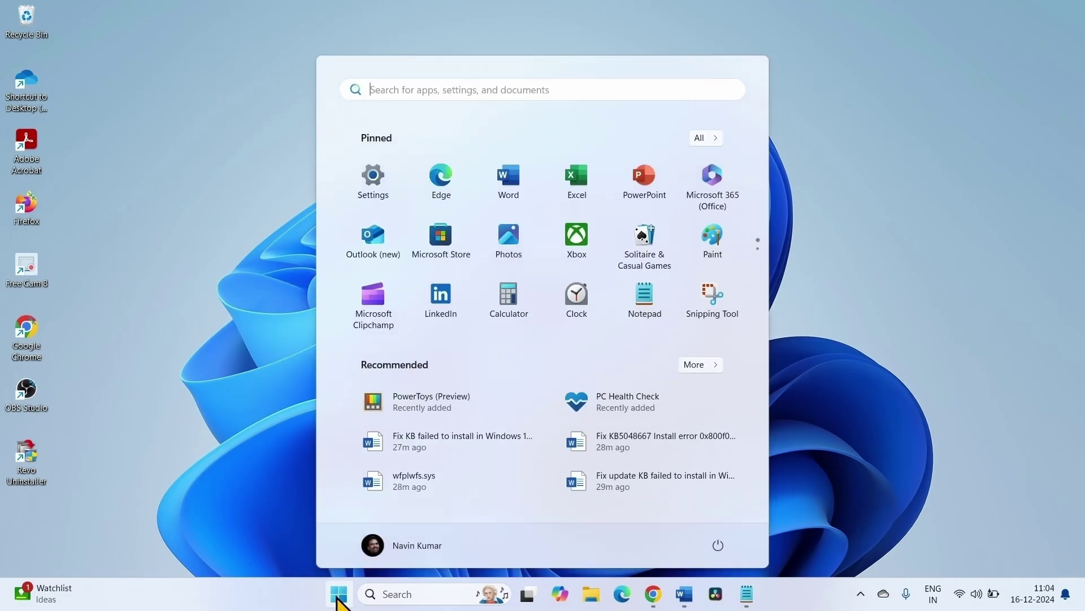
pyautogui.click(373, 184)
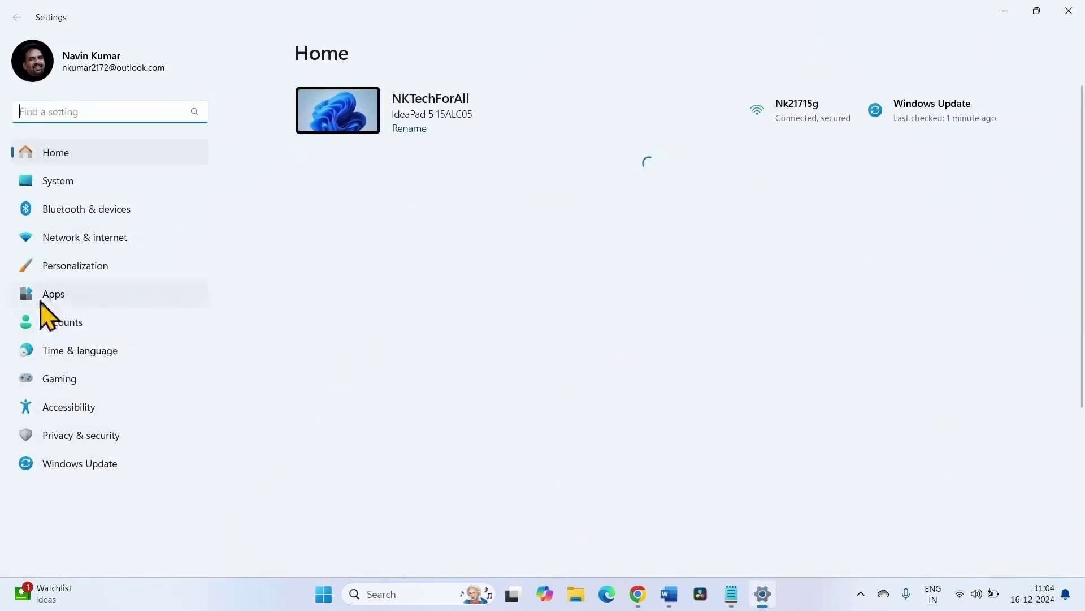
pyautogui.click(41, 302)
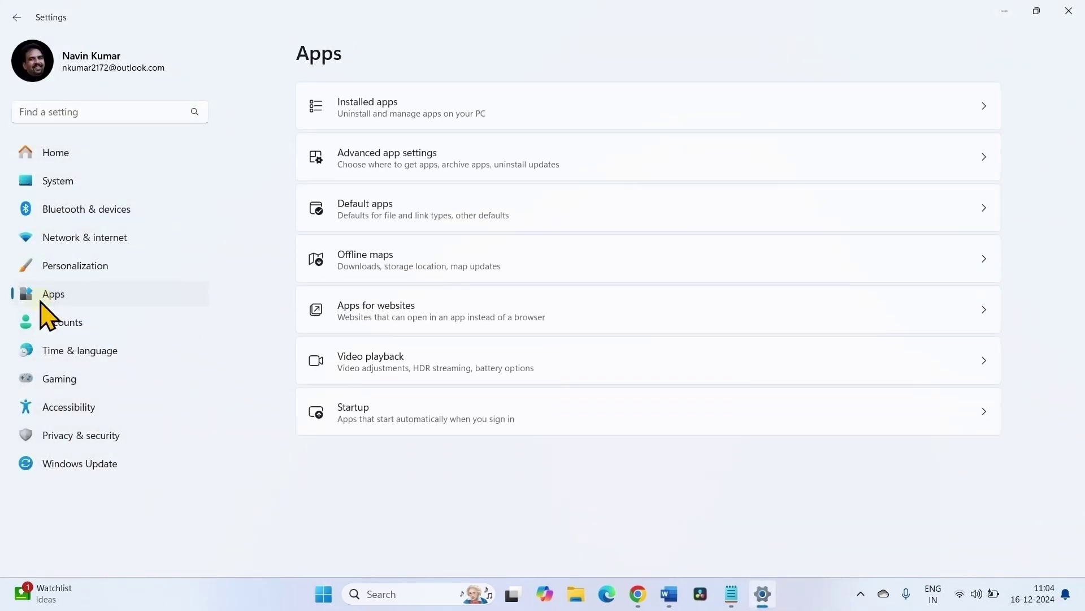
pyautogui.click(490, 107)
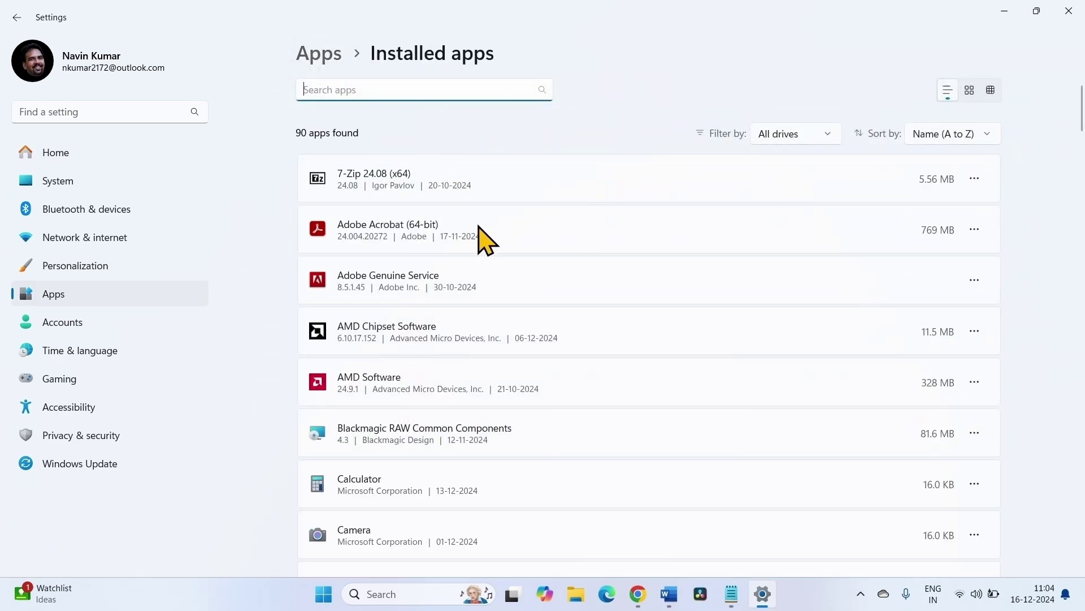
pyautogui.scroll(-3, 509, 379)
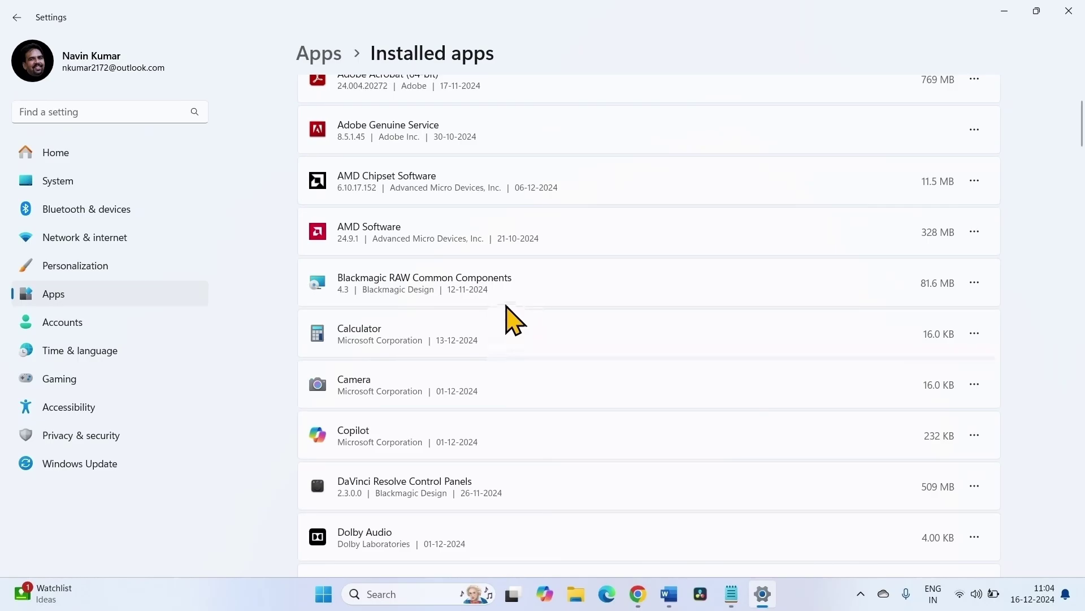
pyautogui.scroll(-1, 511, 321)
pyautogui.scroll(-6, 512, 321)
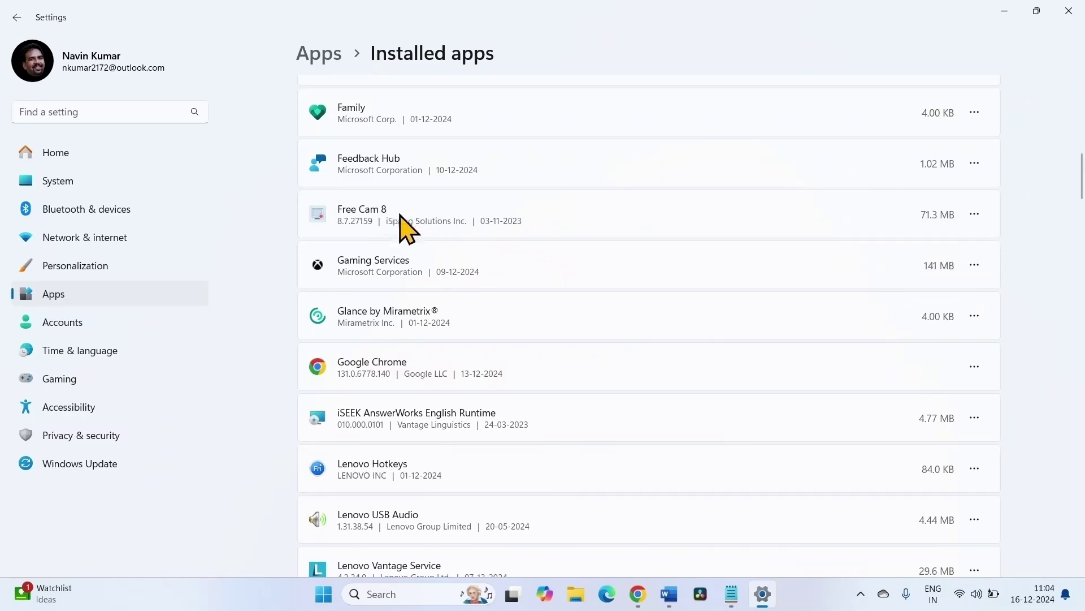
# Step: Bring up the uninstall confirmation for Free Cam 8, dismiss it and close Settings
pyautogui.click(974, 214)
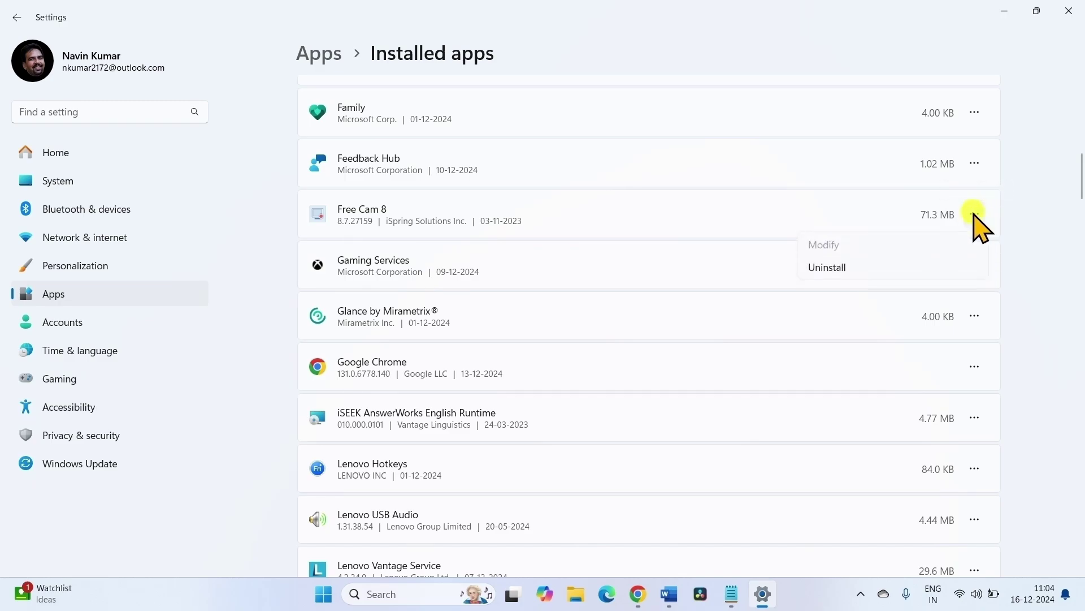
pyautogui.click(880, 267)
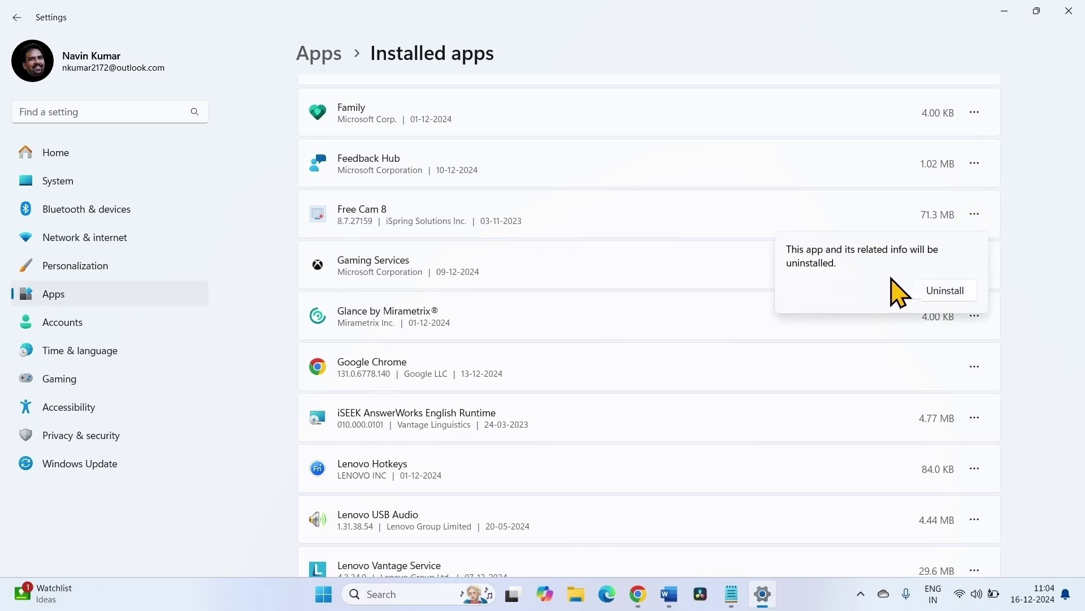
pyautogui.click(963, 292)
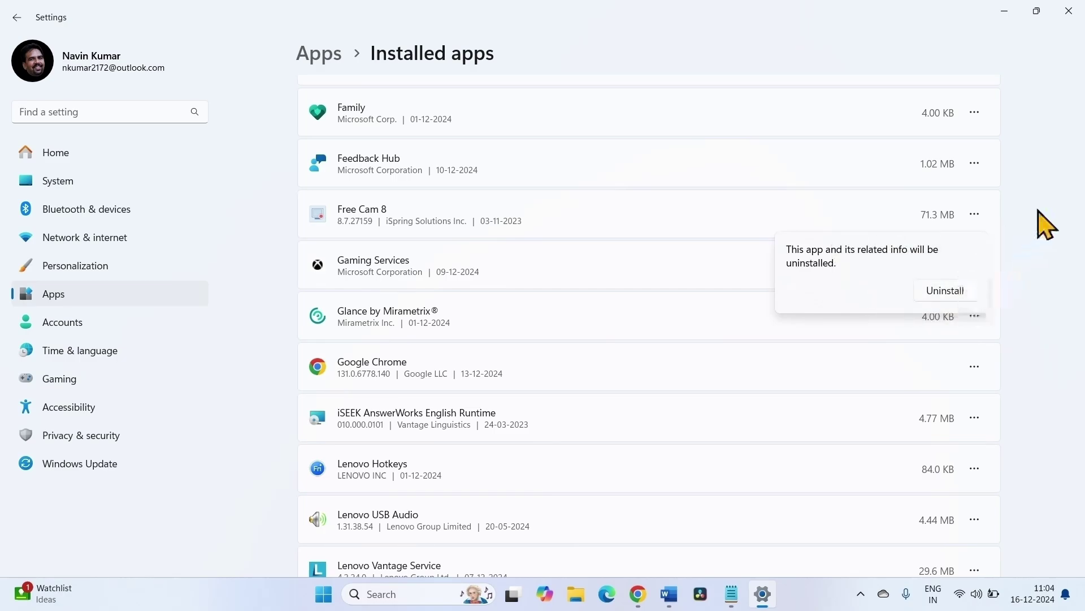
pyautogui.click(1038, 188)
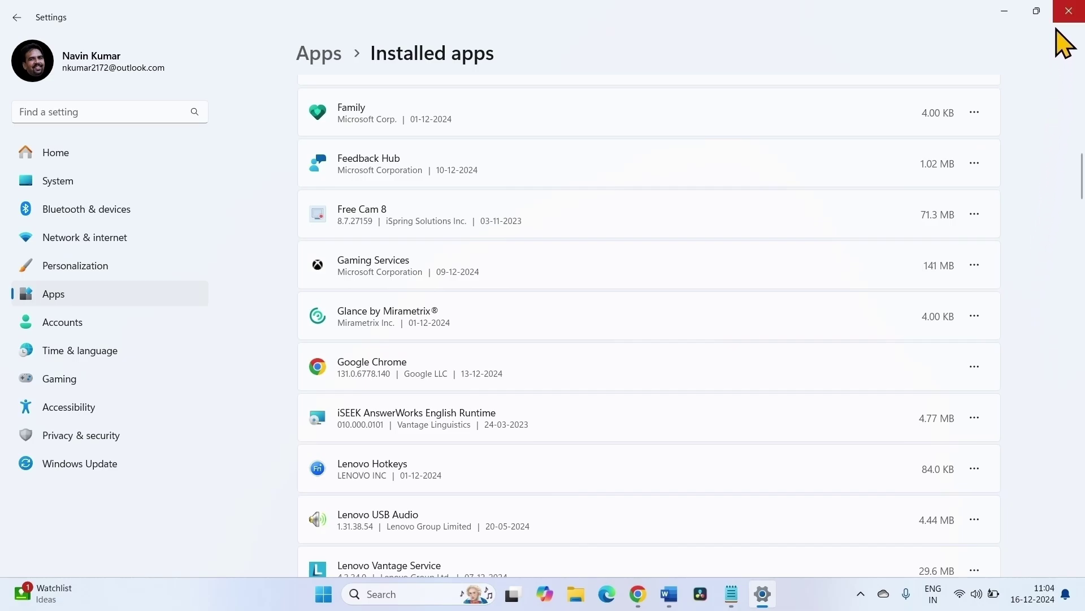
pyautogui.click(1068, 13)
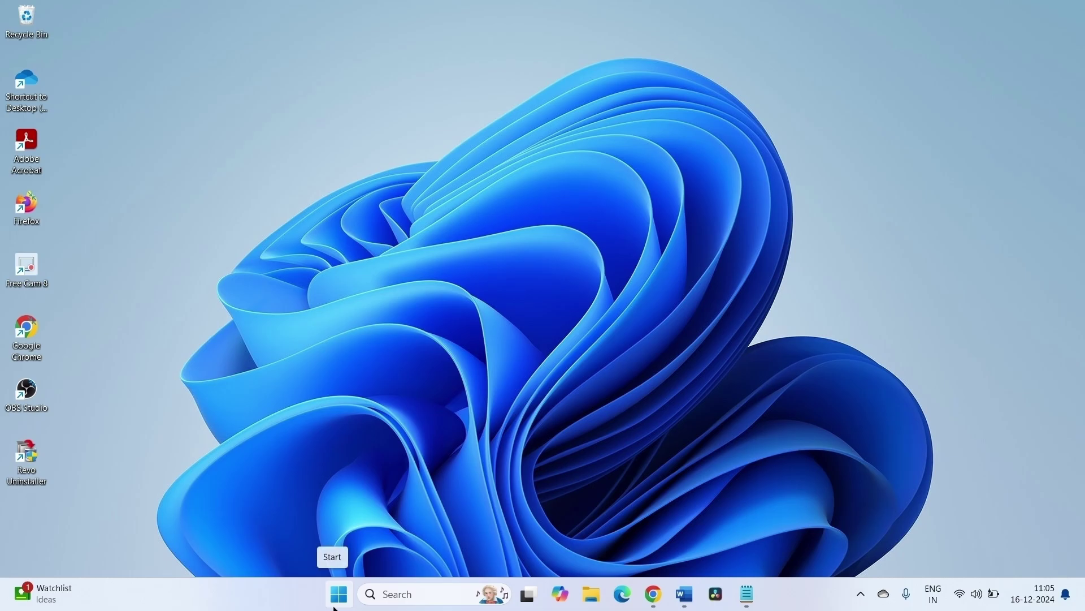
# Step: Open This PC in File Explorer with a wider navigation pane to examine the free drive space
pyautogui.click(592, 594)
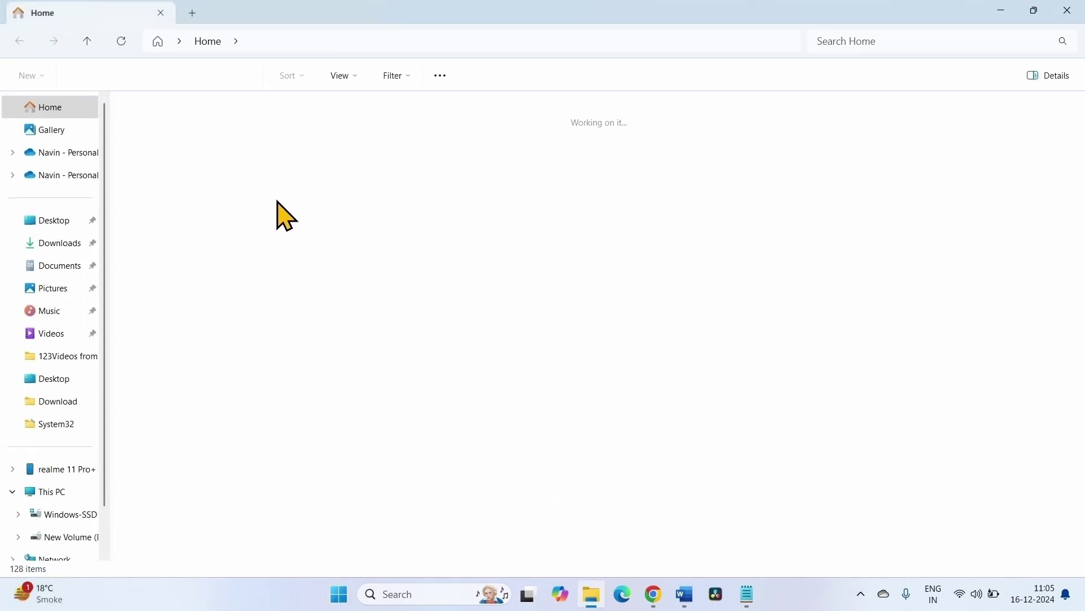
pyautogui.moveTo(107, 452); pyautogui.dragTo(185, 453)
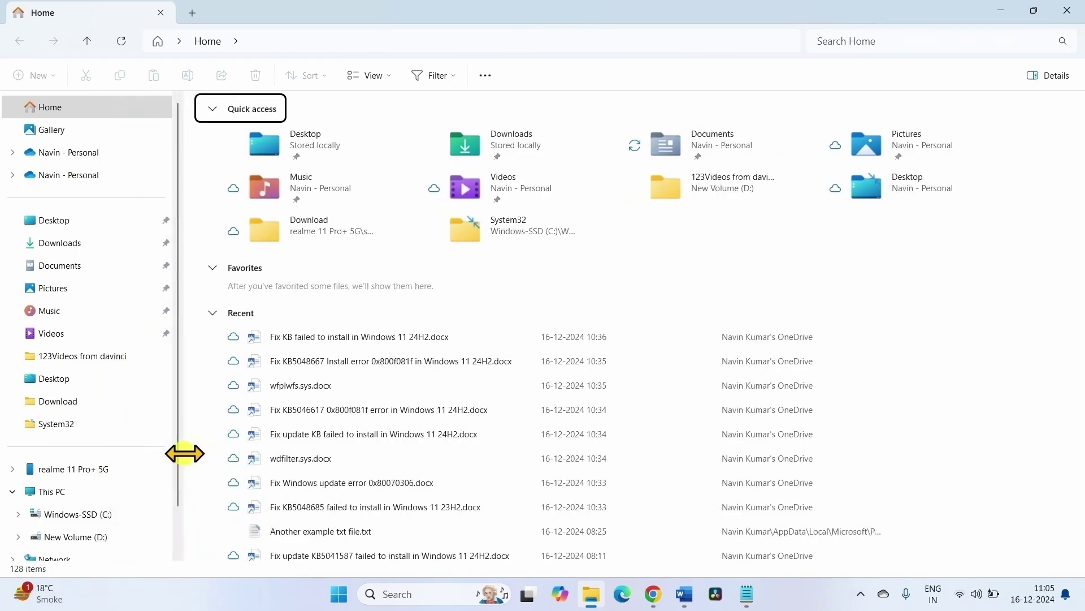
pyautogui.click(46, 492)
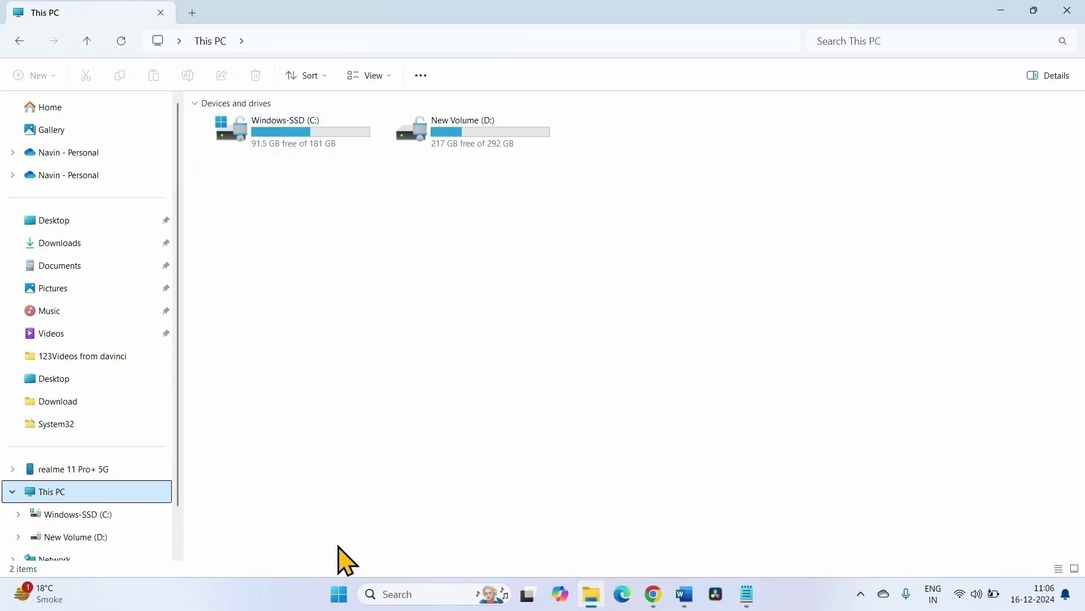
# Step: View the Windows Update page in Settings, and close Settings and File Explorer
pyautogui.click(339, 597)
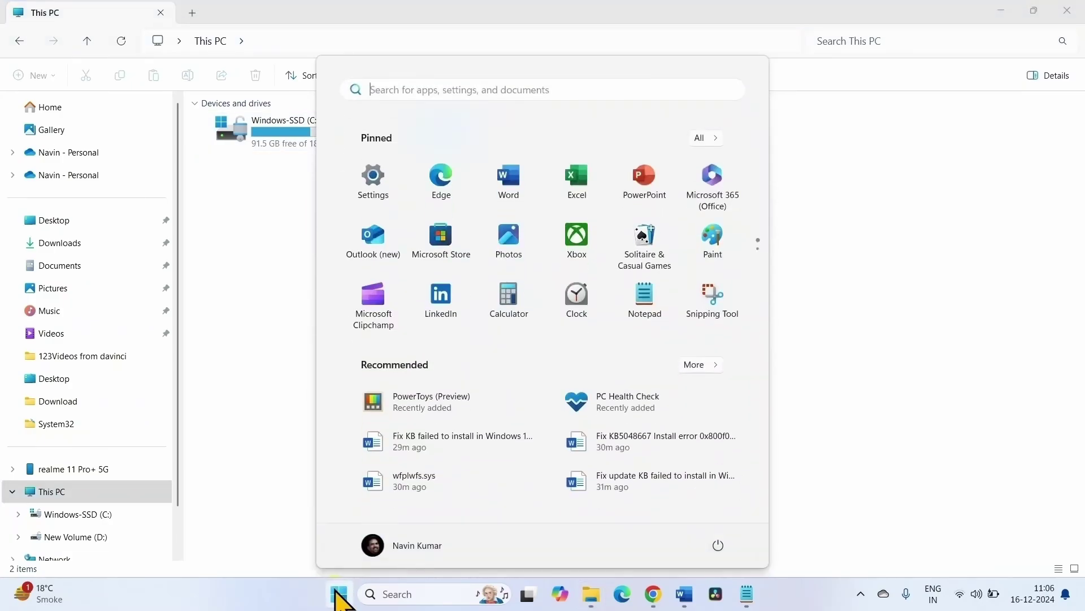
pyautogui.click(370, 176)
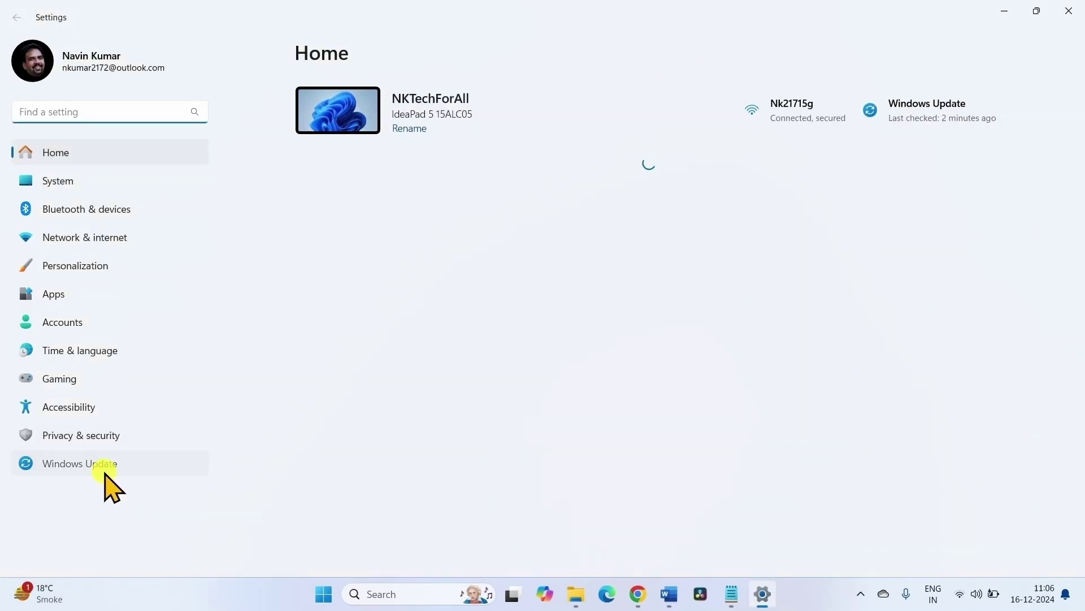
pyautogui.click(105, 473)
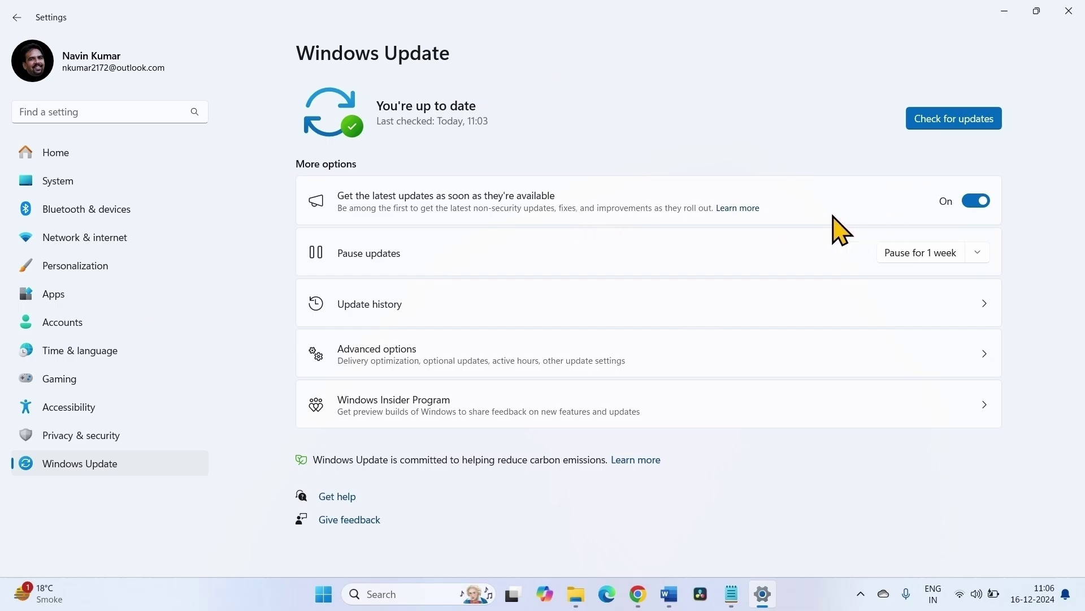
pyautogui.click(1068, 11)
pyautogui.press('super+e')
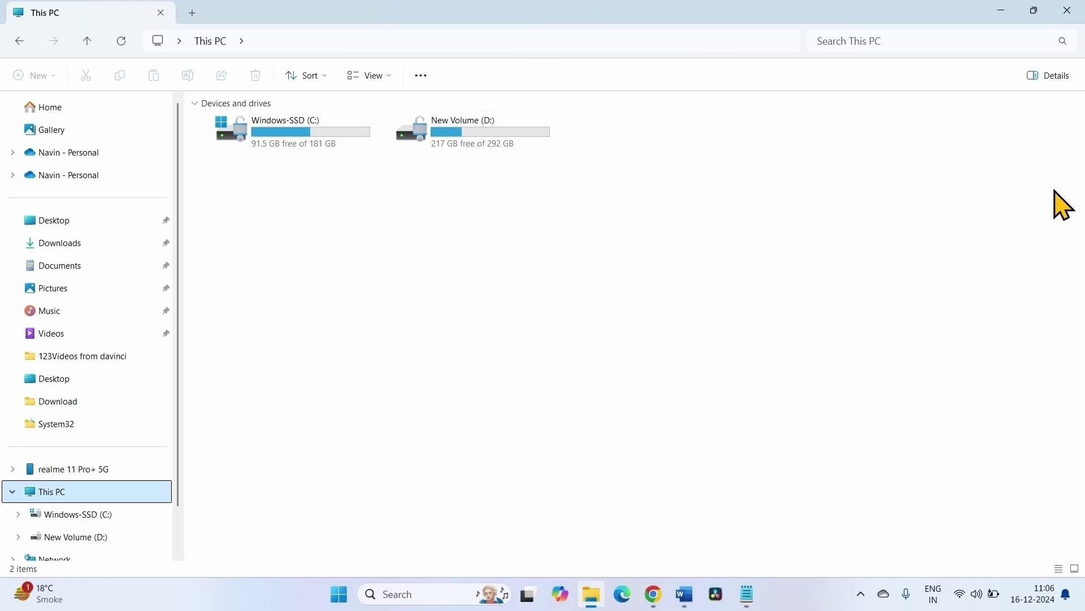
pyautogui.click(1068, 12)
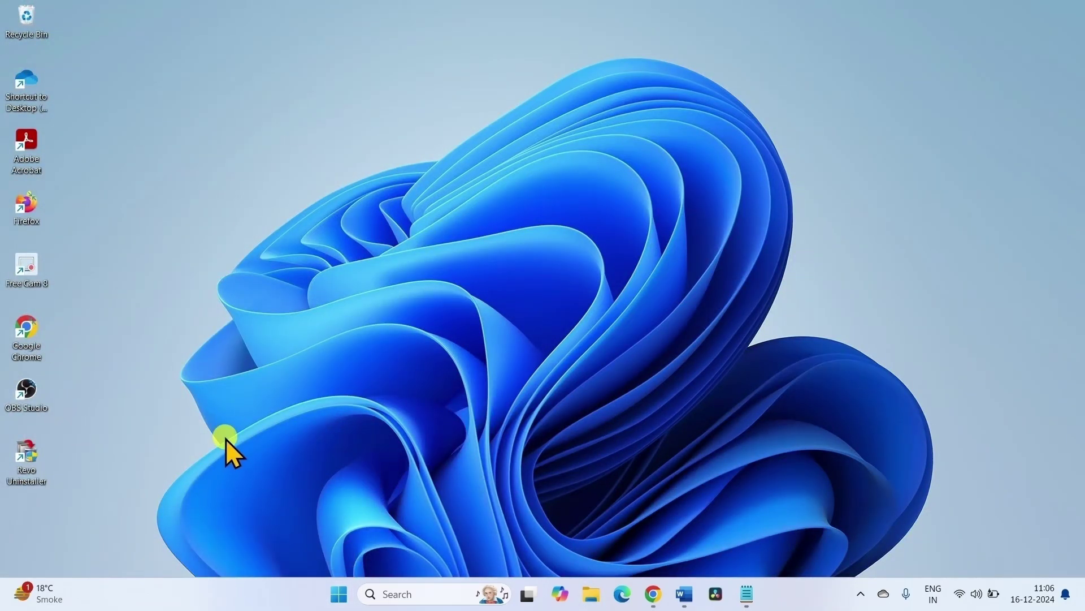
# Step: Reopen the installed apps list, request the removal of Free Cam 8, cancel the confirmation and close Settings
pyautogui.rightClick(338, 604)
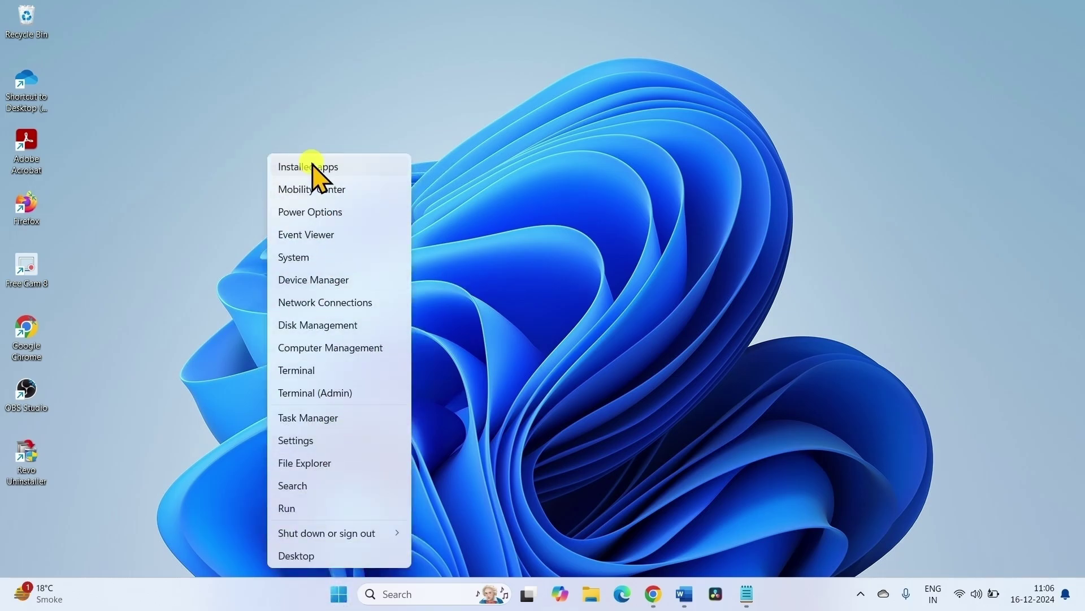
pyautogui.click(312, 168)
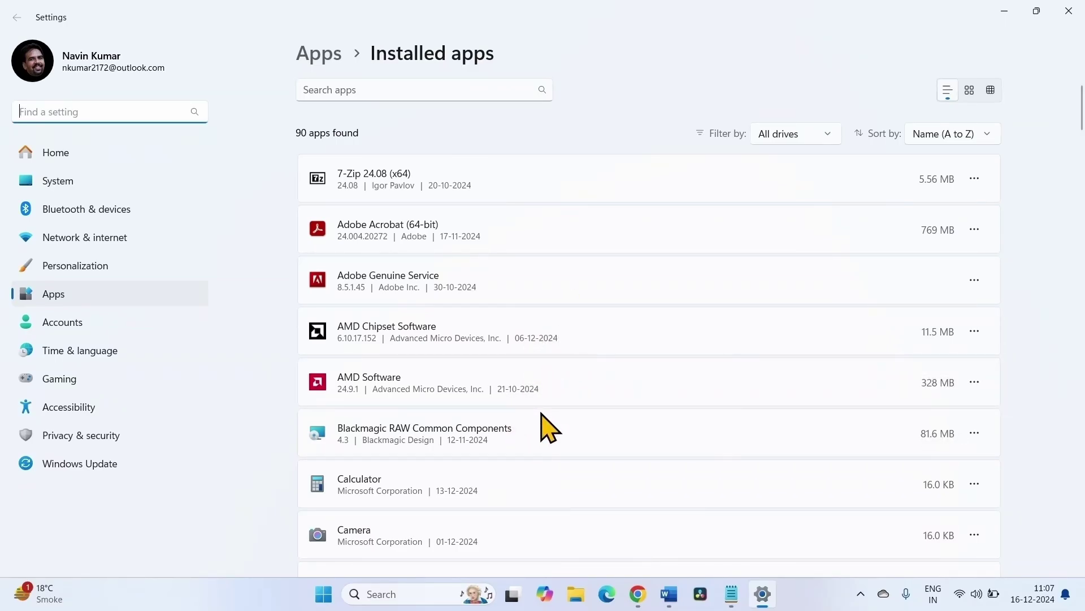
pyautogui.scroll(-10, 541, 415)
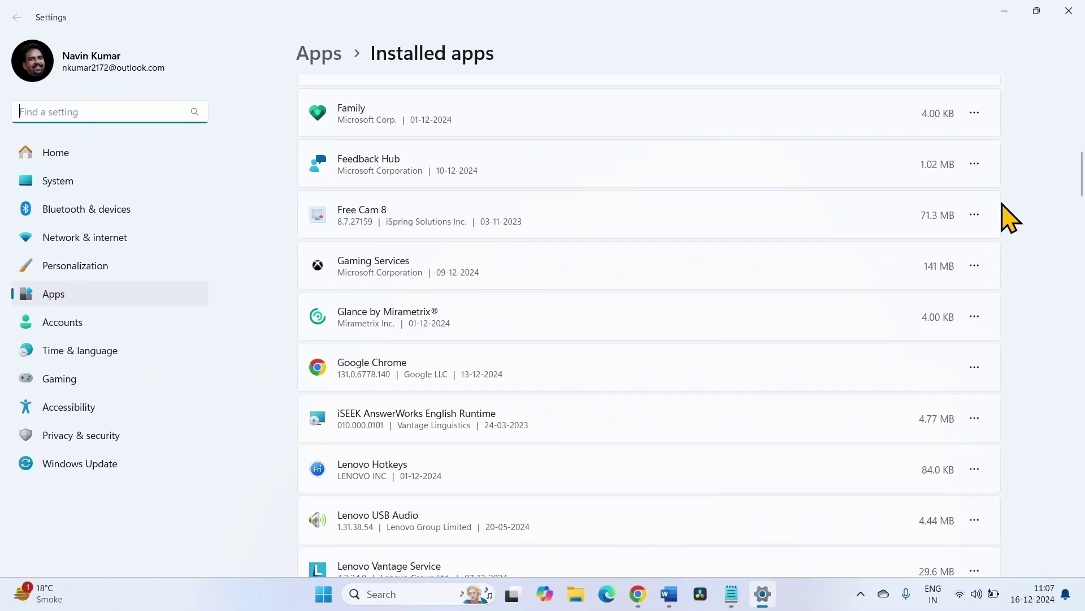
pyautogui.click(975, 214)
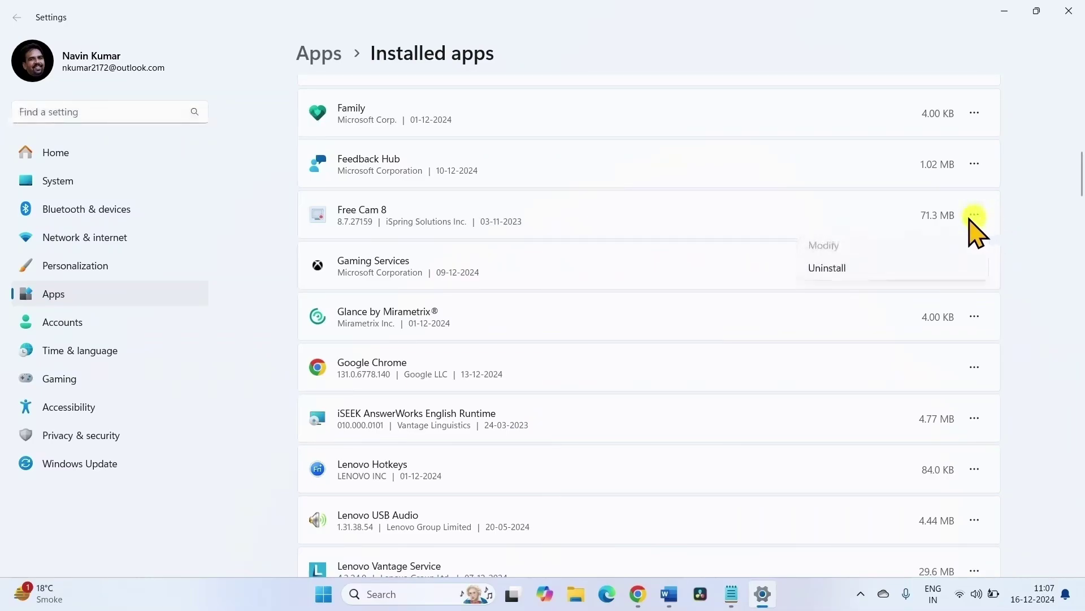
pyautogui.click(876, 264)
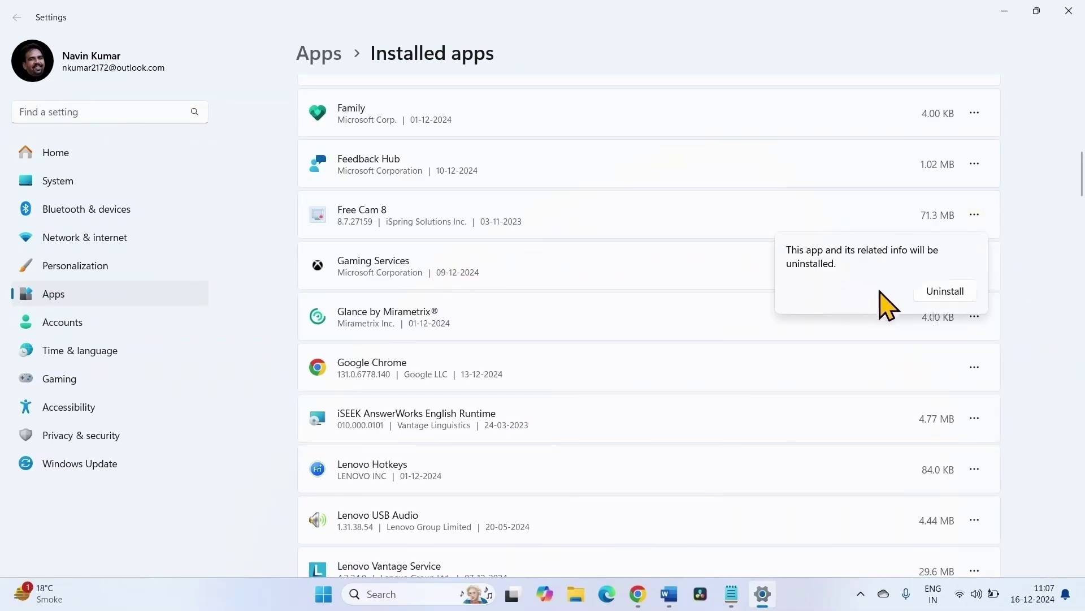
pyautogui.click(1043, 209)
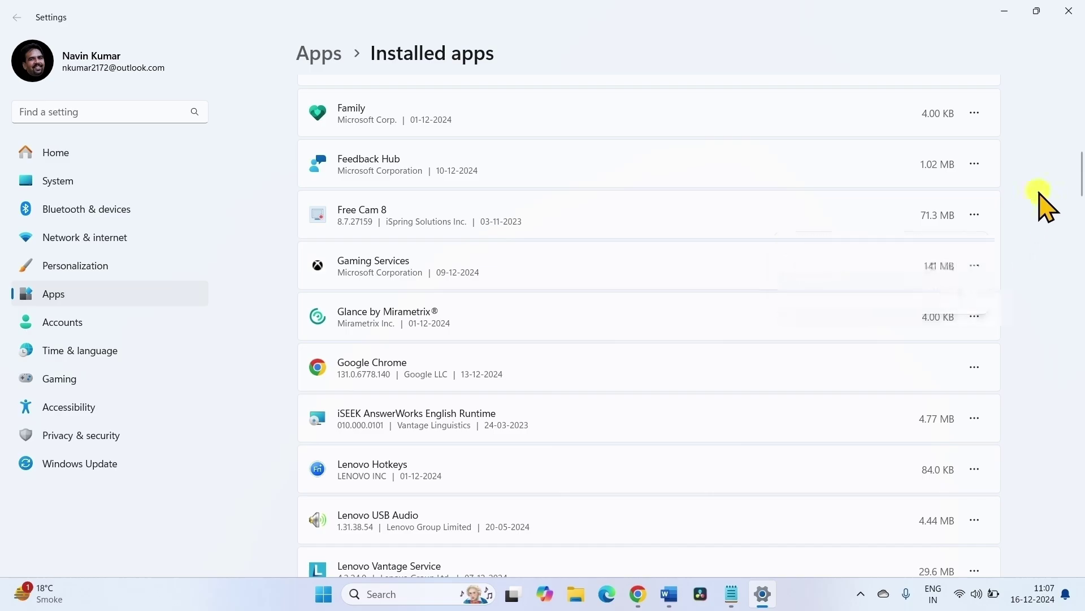
pyautogui.click(1069, 11)
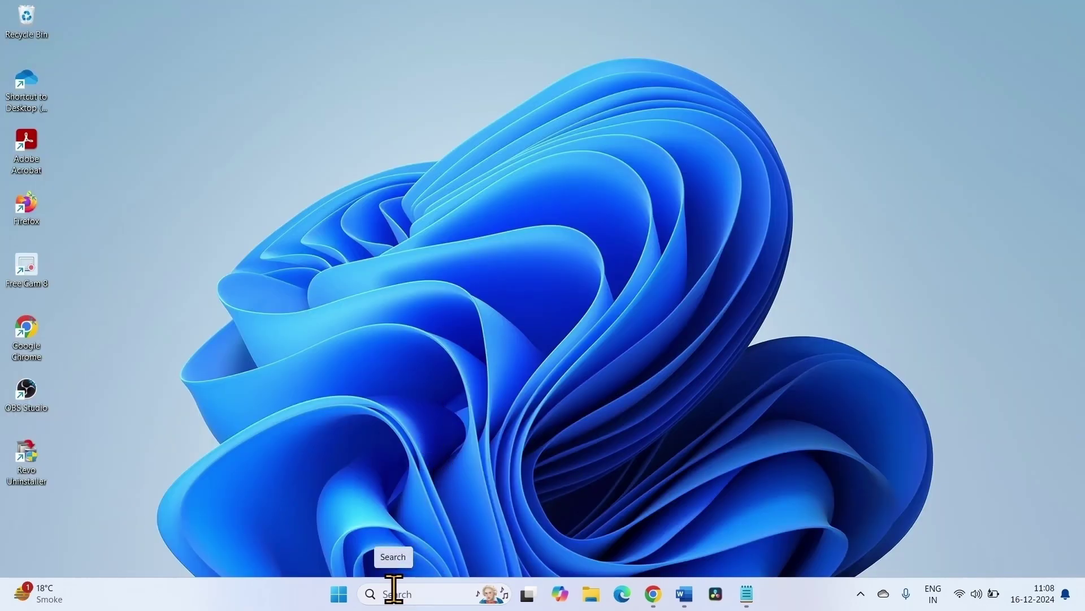
# Step: Find and open Disk Cleanup, and scan the Windows-SSD (C:) drive for files to delete
pyautogui.click(438, 593)
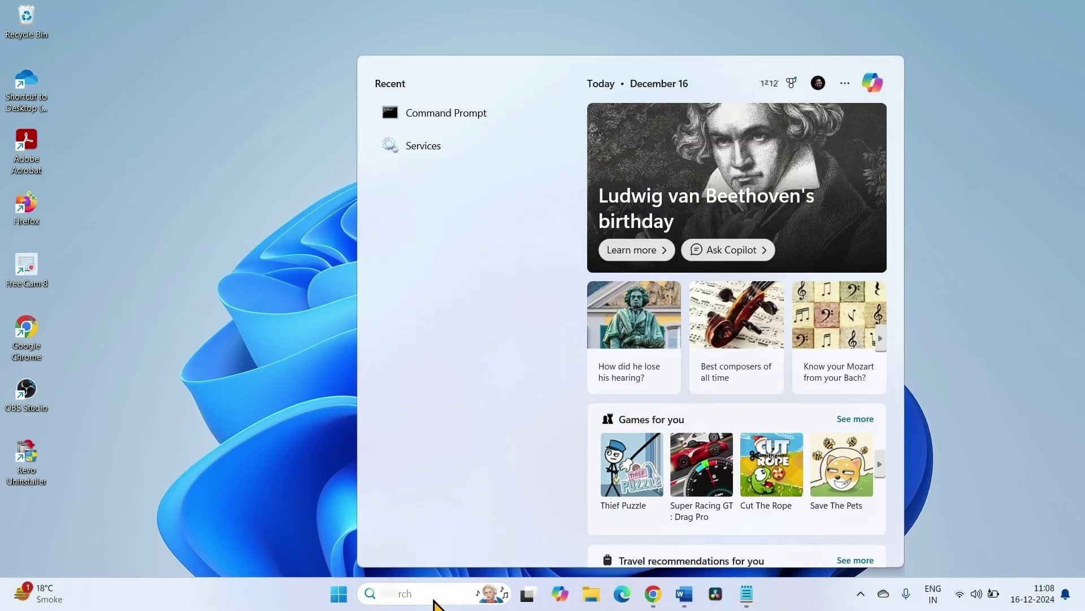
pyautogui.write('disk cleanup')
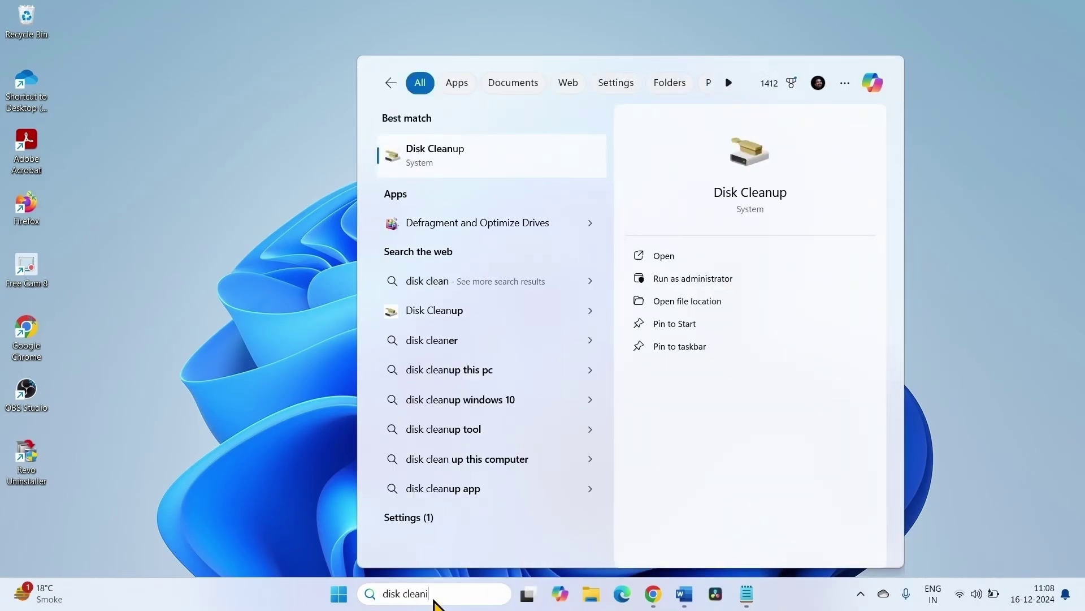
pyautogui.click(396, 148)
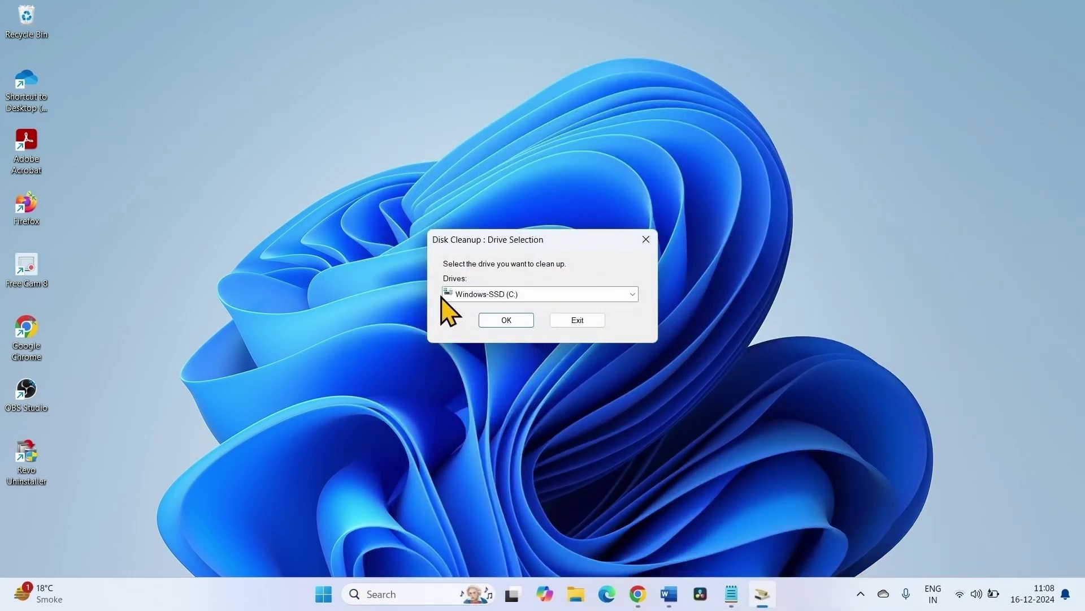
pyautogui.click(503, 294)
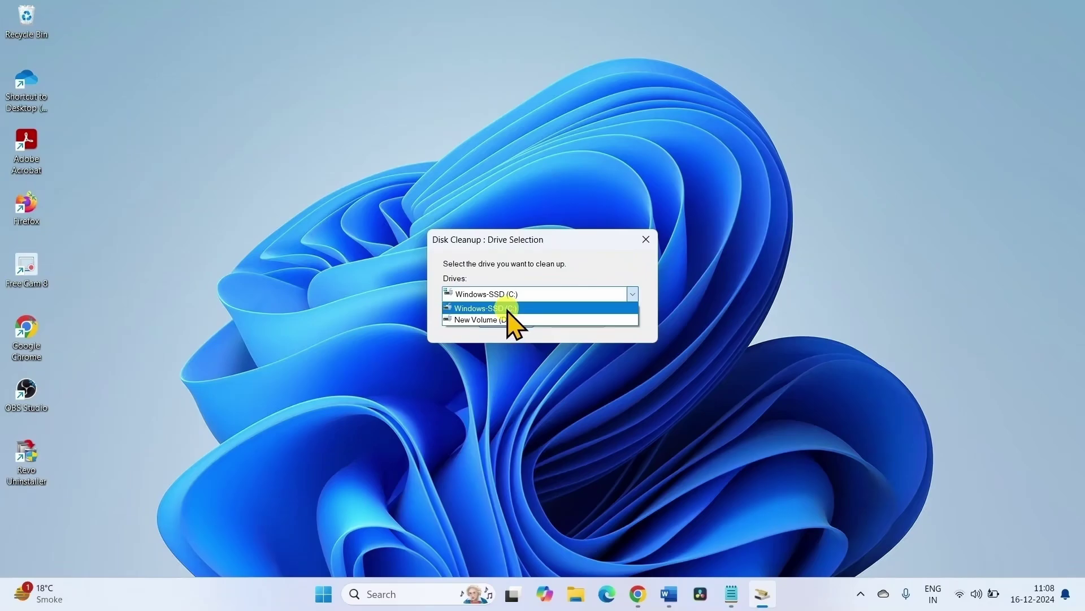
pyautogui.click(507, 309)
pyautogui.click(497, 320)
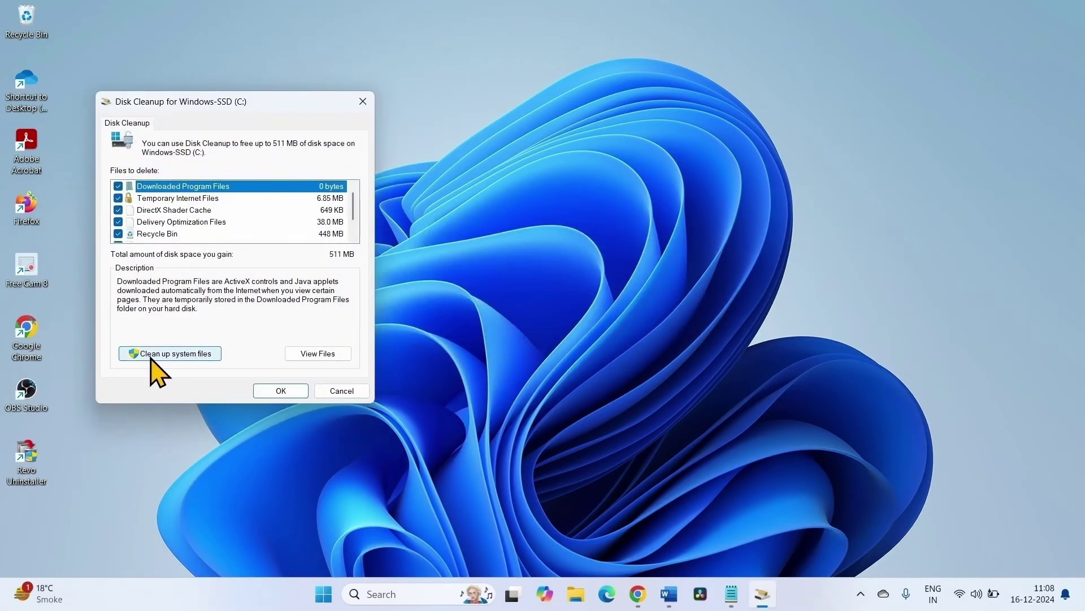
# Step: Rescan Windows-SSD (C:) with system files included, review the selected categories, and permanently delete those files
pyautogui.click(154, 356)
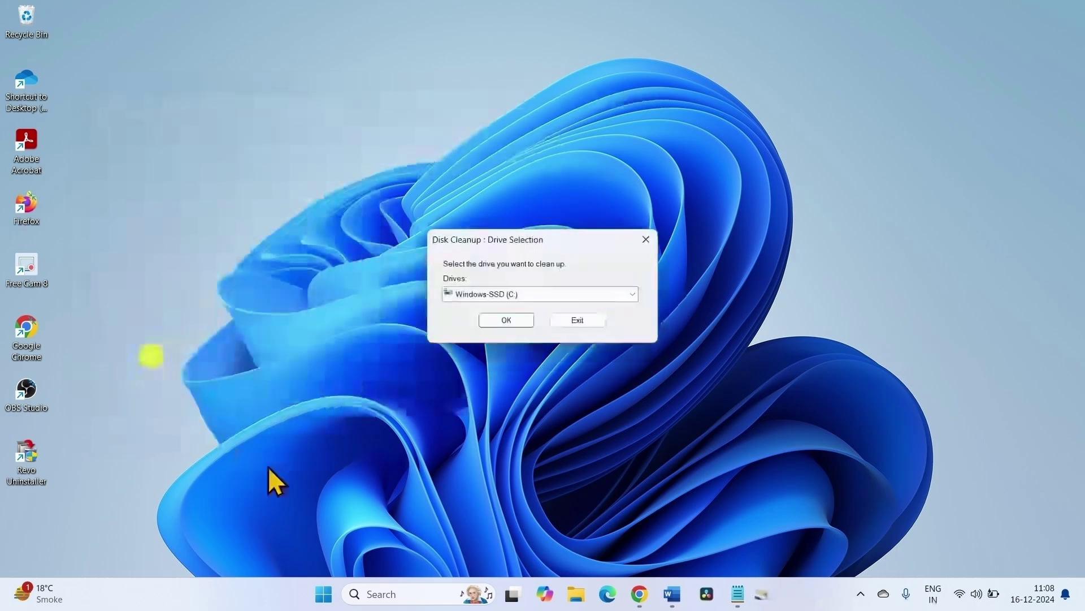
pyautogui.click(520, 320)
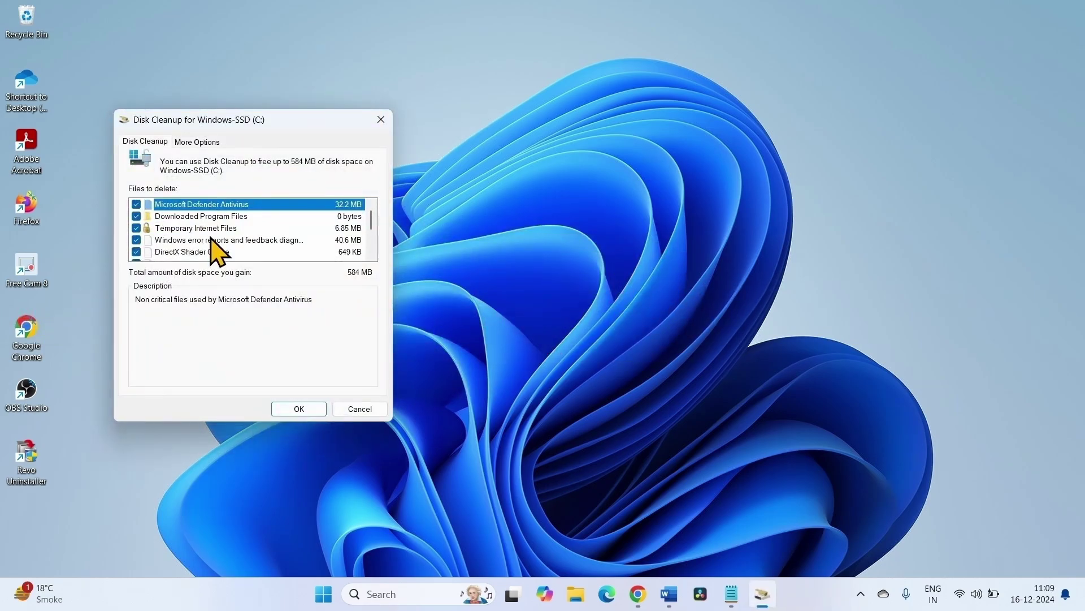
pyautogui.scroll(-3, 211, 238)
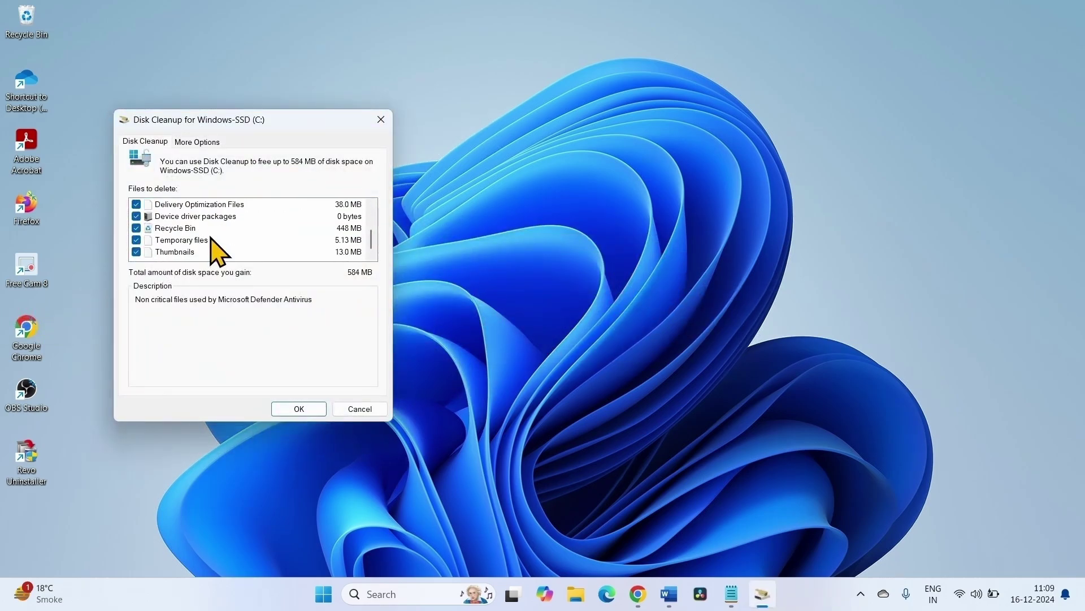
pyautogui.click(284, 412)
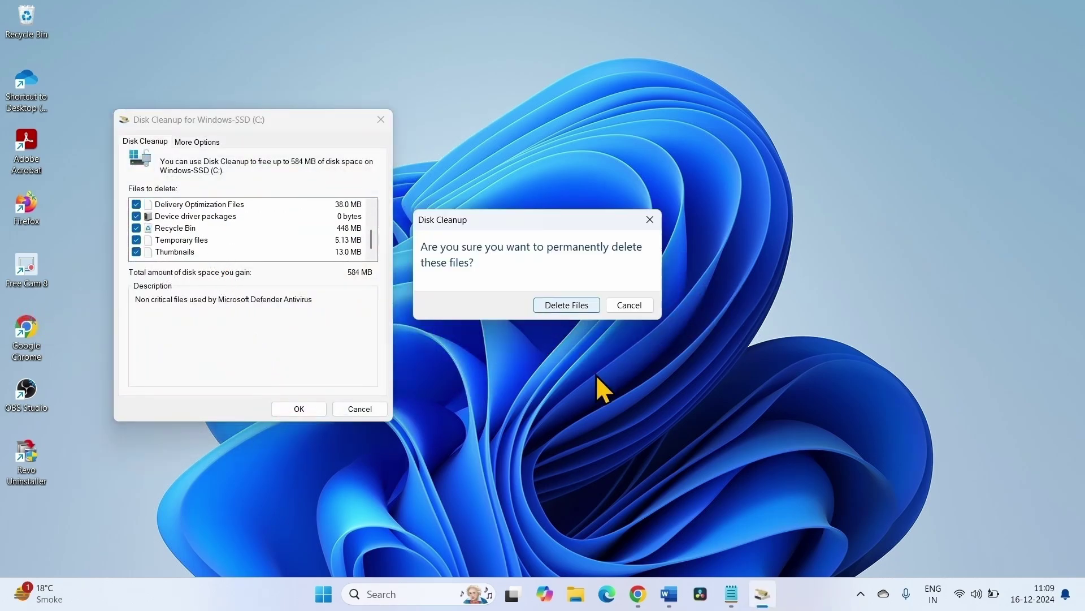
pyautogui.click(559, 304)
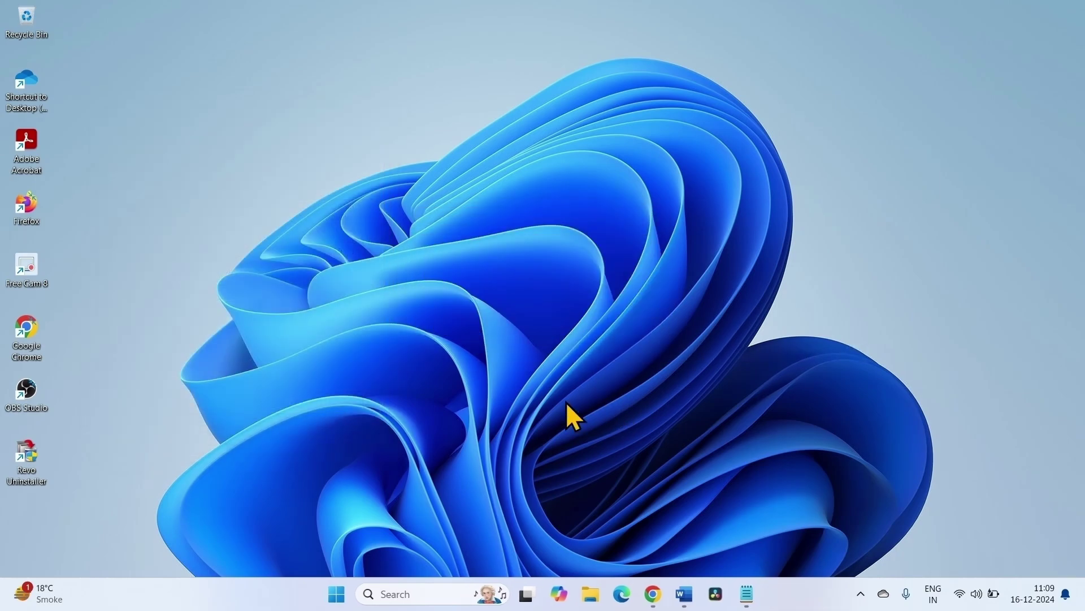
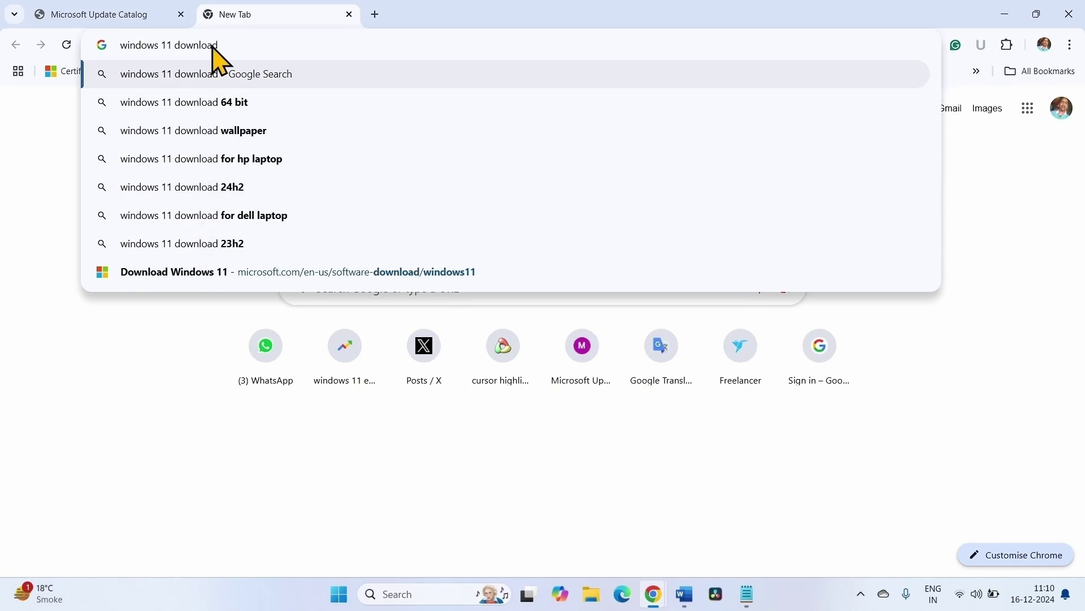
# Step: In Chrome, search for "windows 11 download" and request the Windows 11 multi-edition ISO for x64 devices on Microsoft's download page
pyautogui.press('Return')
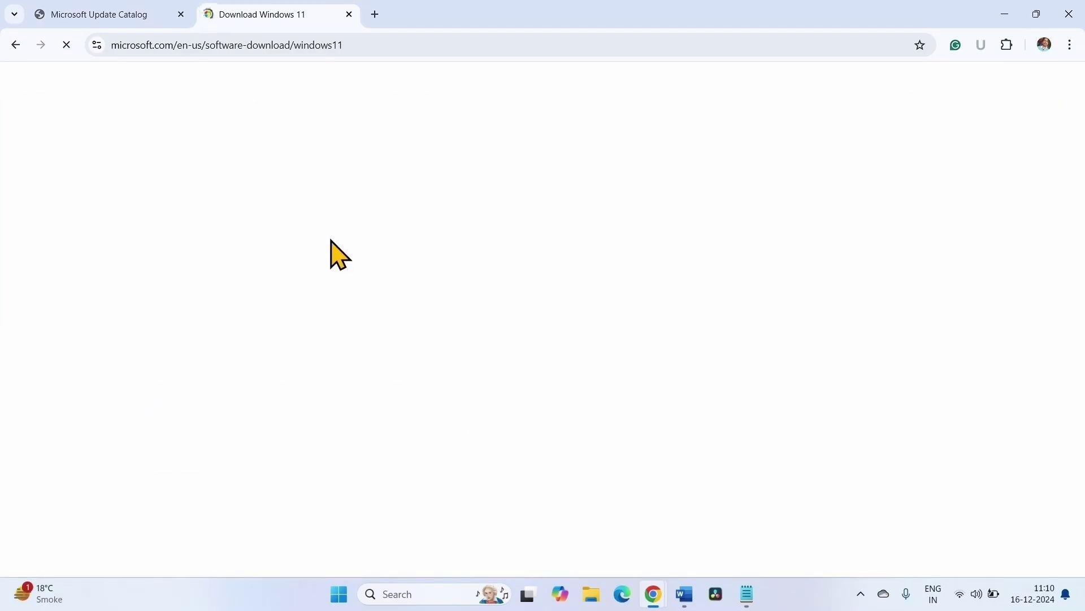
pyautogui.scroll(-1, 310, 407)
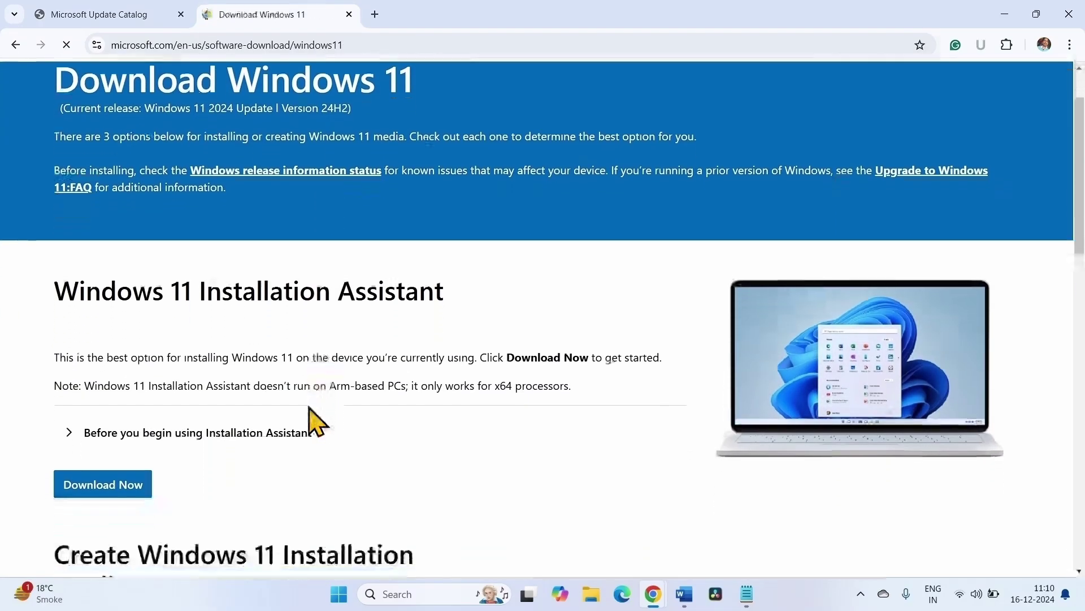
pyautogui.scroll(-8, 312, 418)
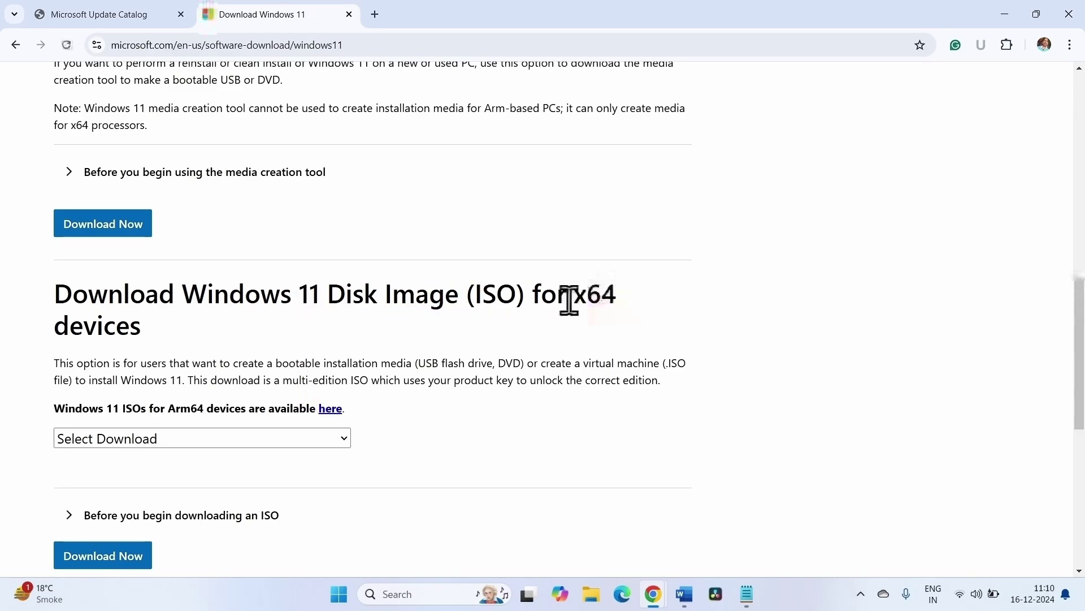
pyautogui.click(123, 439)
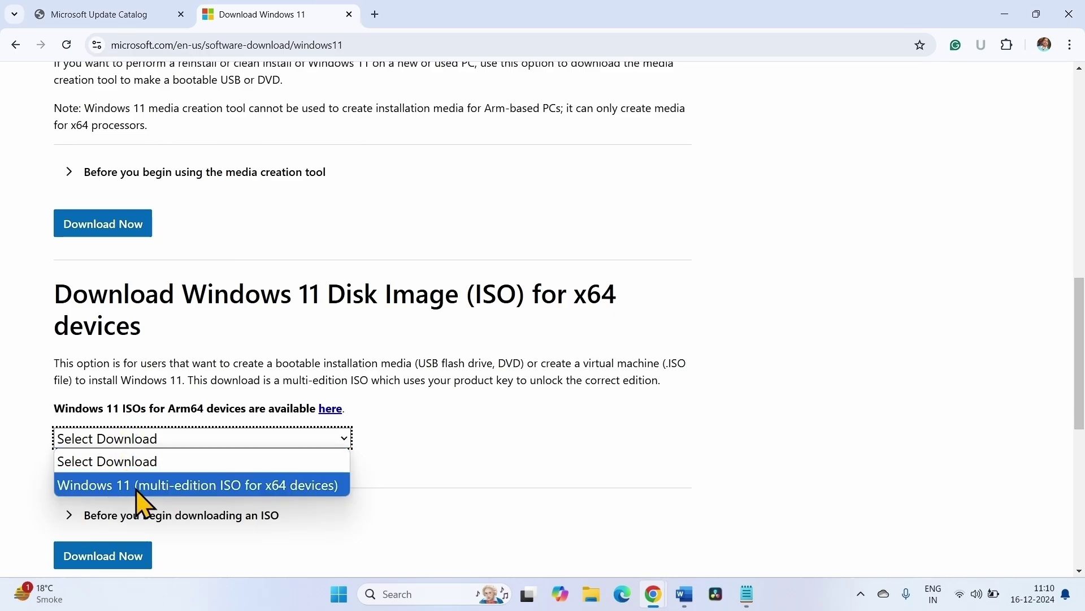
pyautogui.click(279, 489)
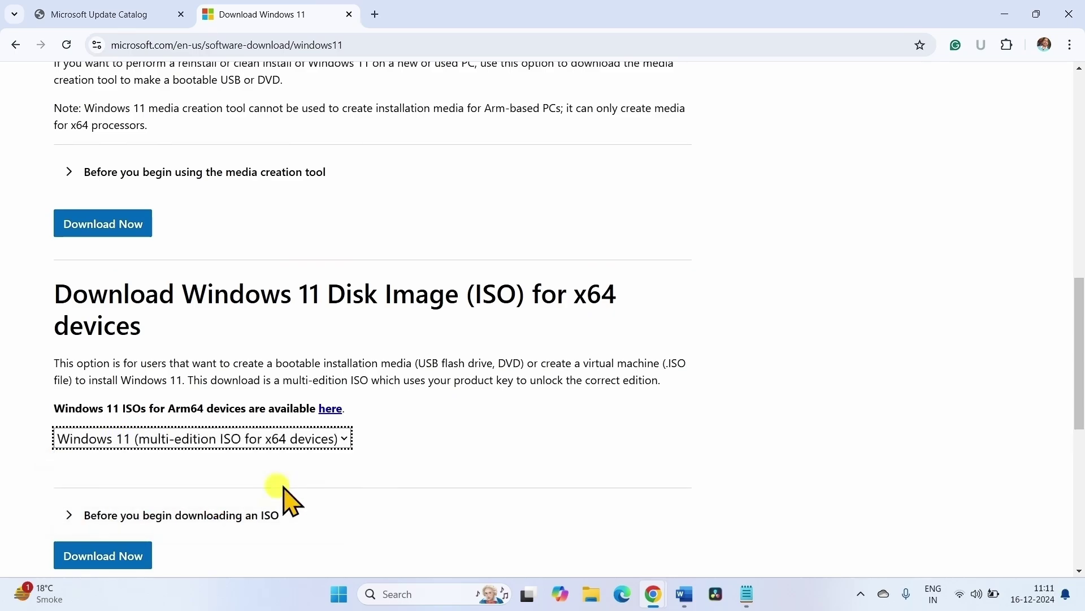
pyautogui.click(96, 556)
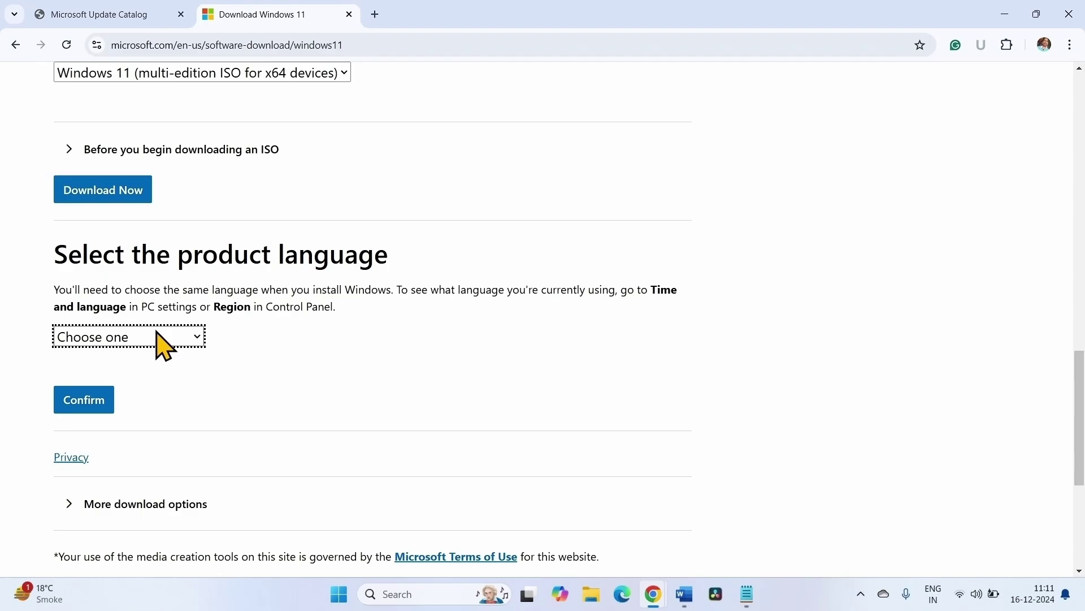
# Step: View the product language choices, check the Windows display language under Language & region in Settings, and close Settings
pyautogui.click(161, 342)
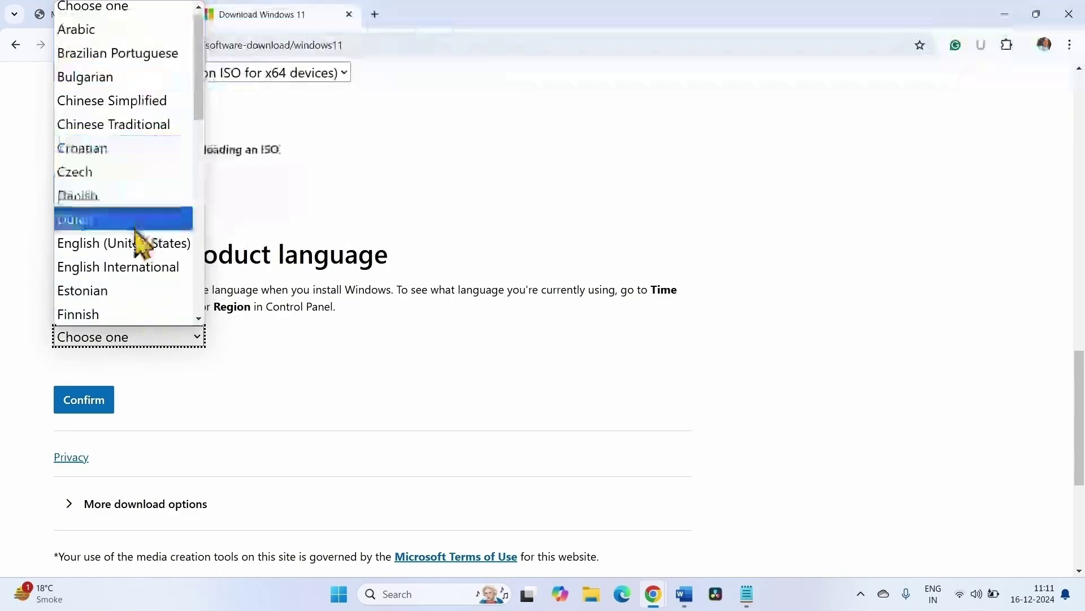
pyautogui.click(394, 314)
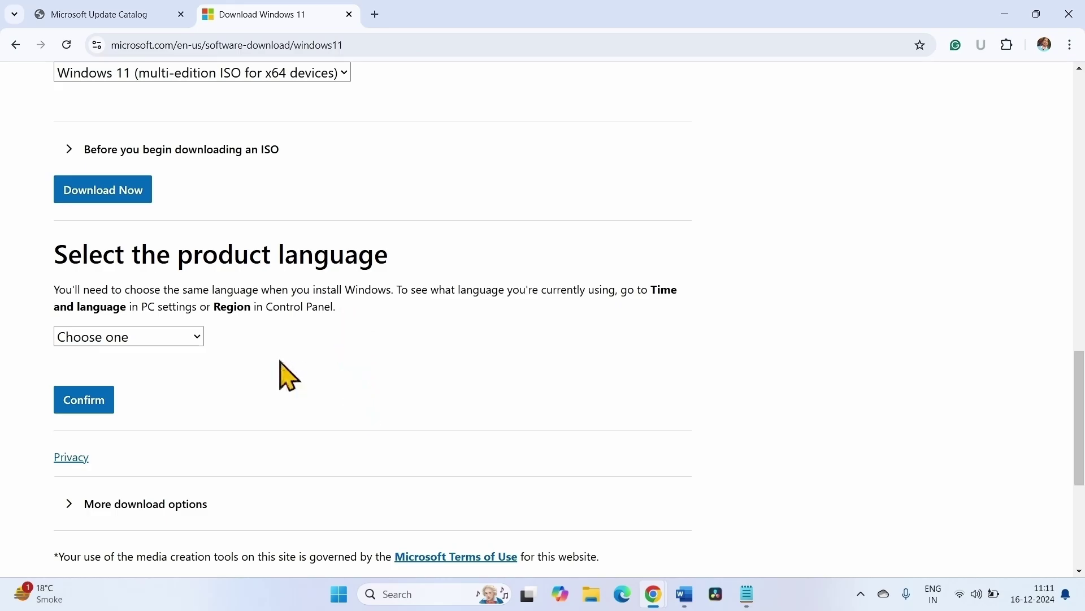
pyautogui.click(337, 595)
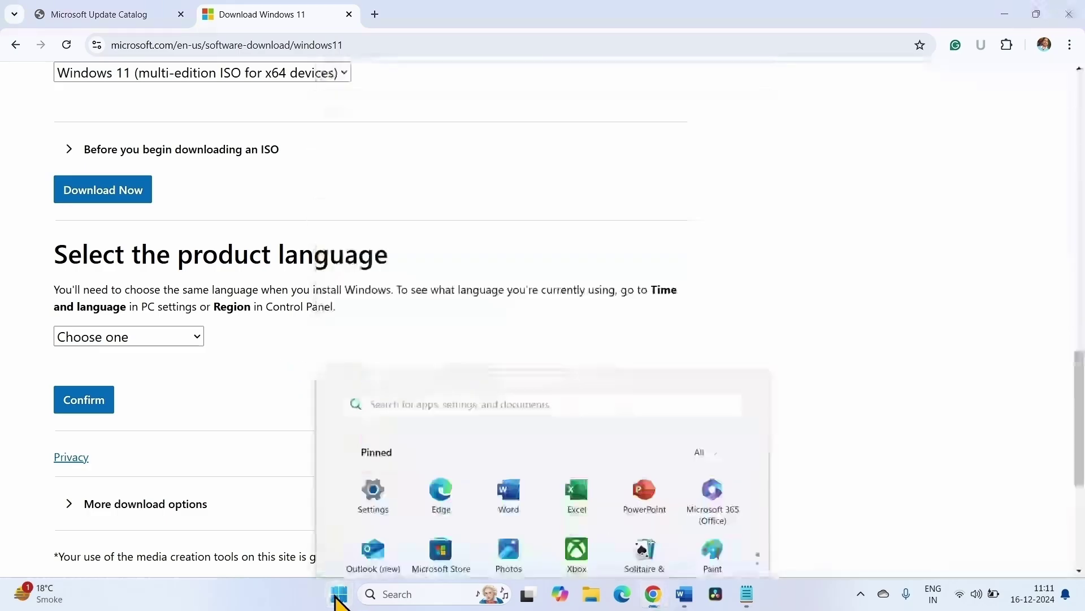
pyautogui.click(336, 595)
pyautogui.click(337, 595)
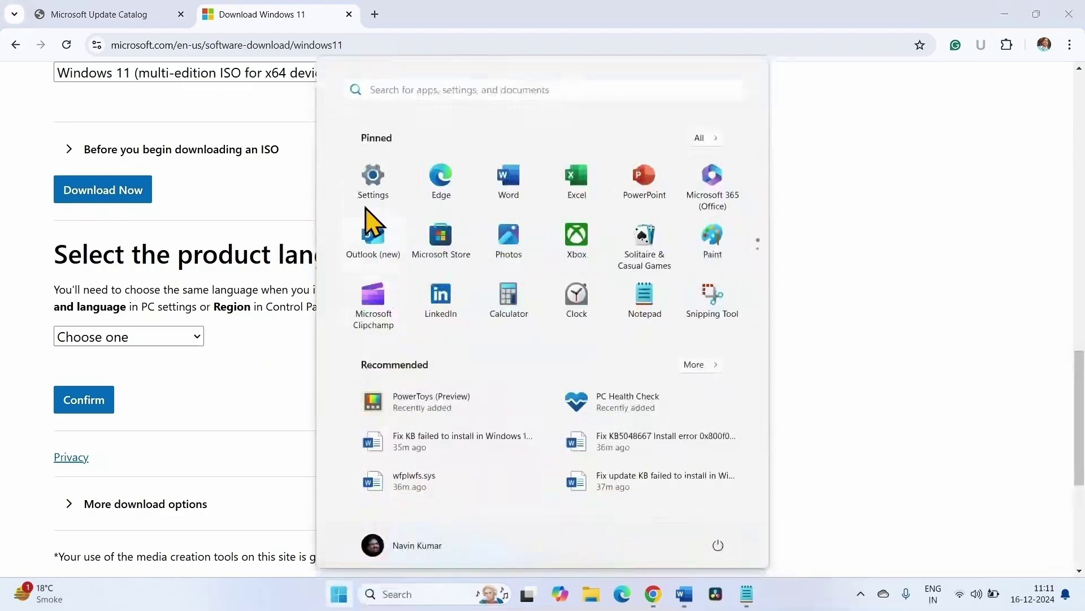
pyautogui.click(370, 178)
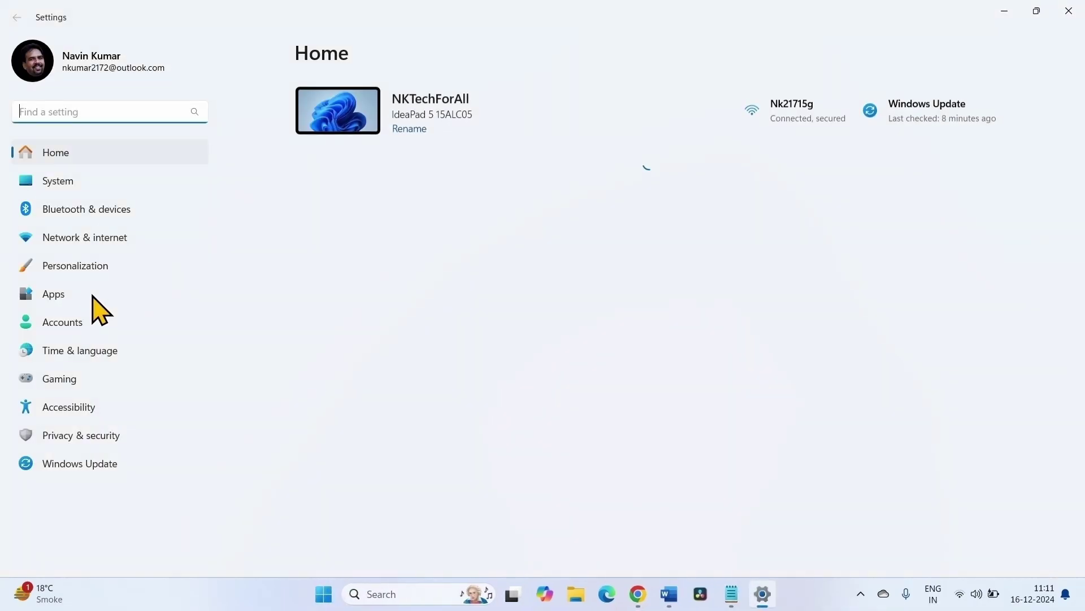
pyautogui.click(68, 353)
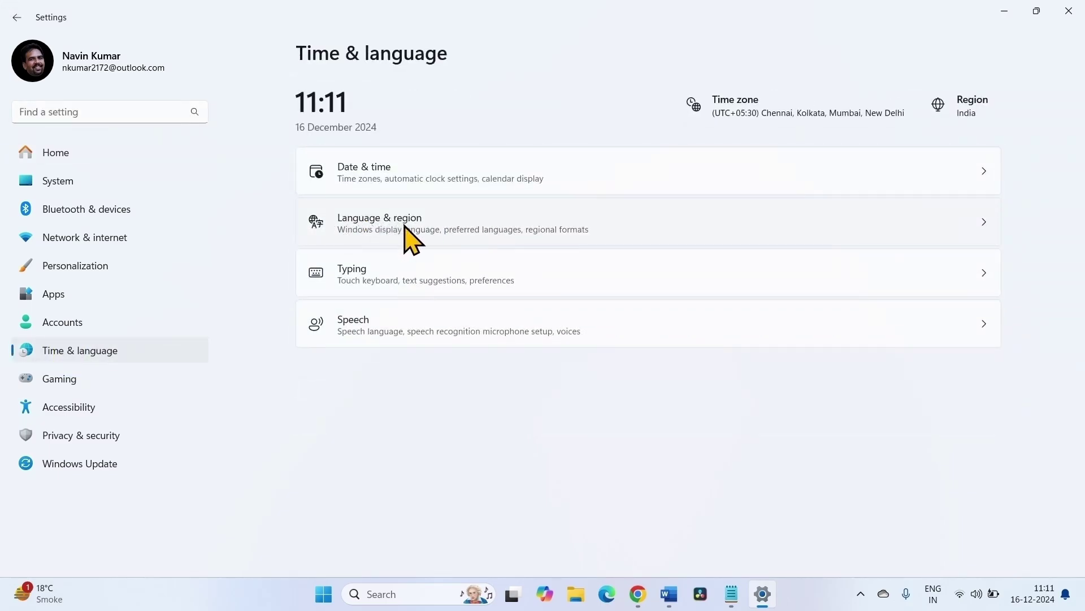
pyautogui.click(408, 226)
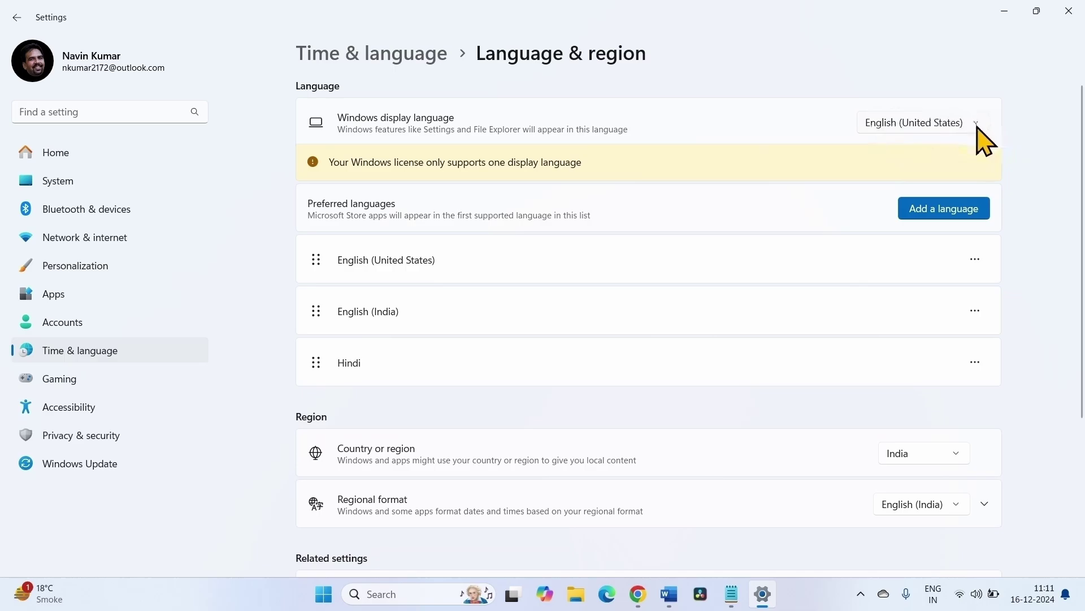
pyautogui.click(1068, 11)
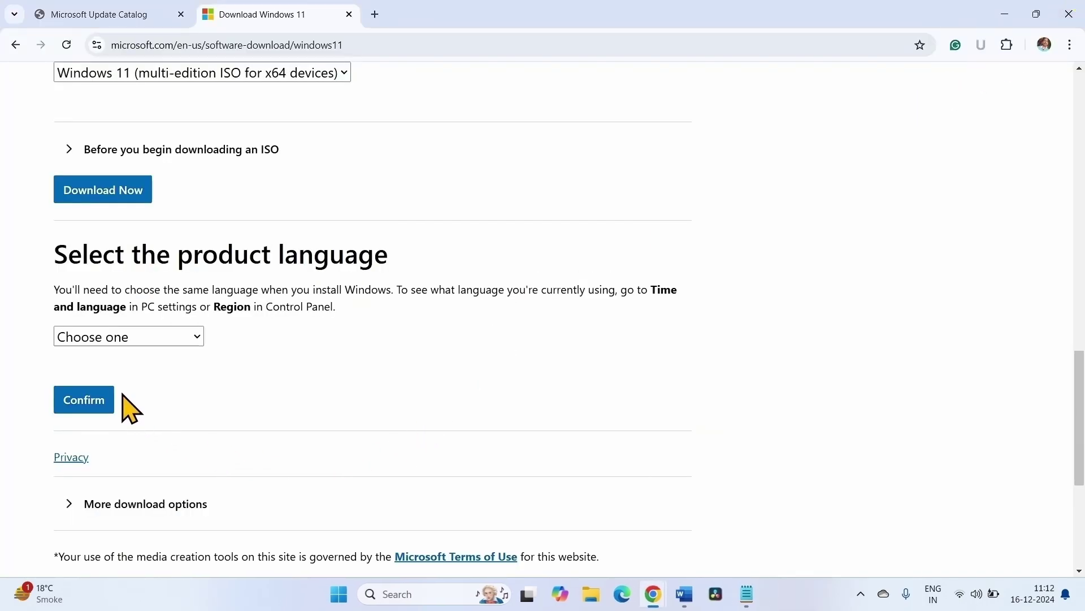
# Step: Confirm English (United States) as the product language and start the 64-bit download of the Windows 11 ISO
pyautogui.click(109, 342)
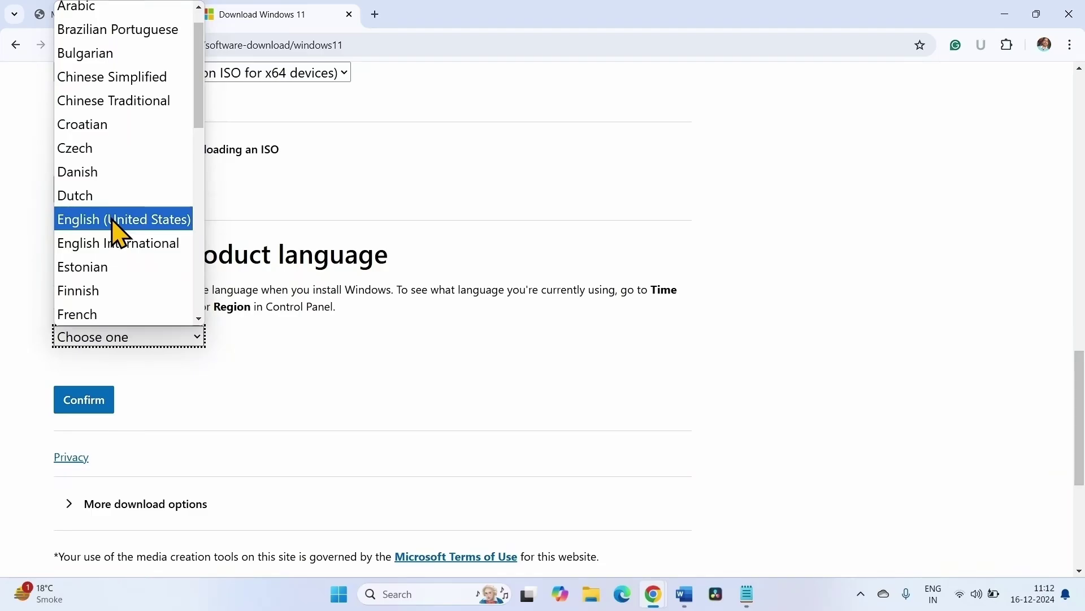
pyautogui.click(113, 221)
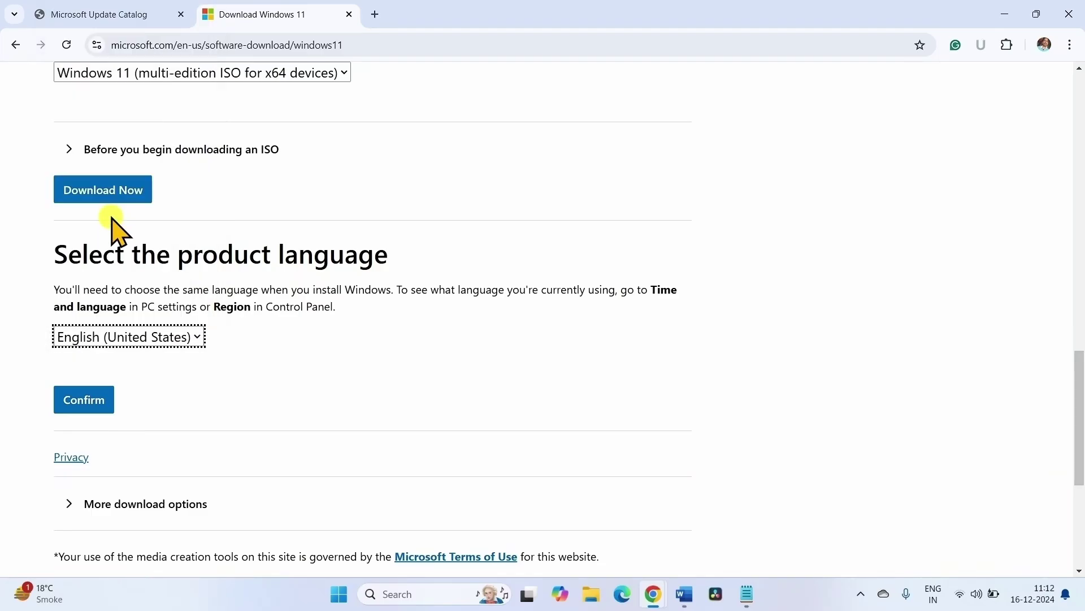
pyautogui.click(76, 410)
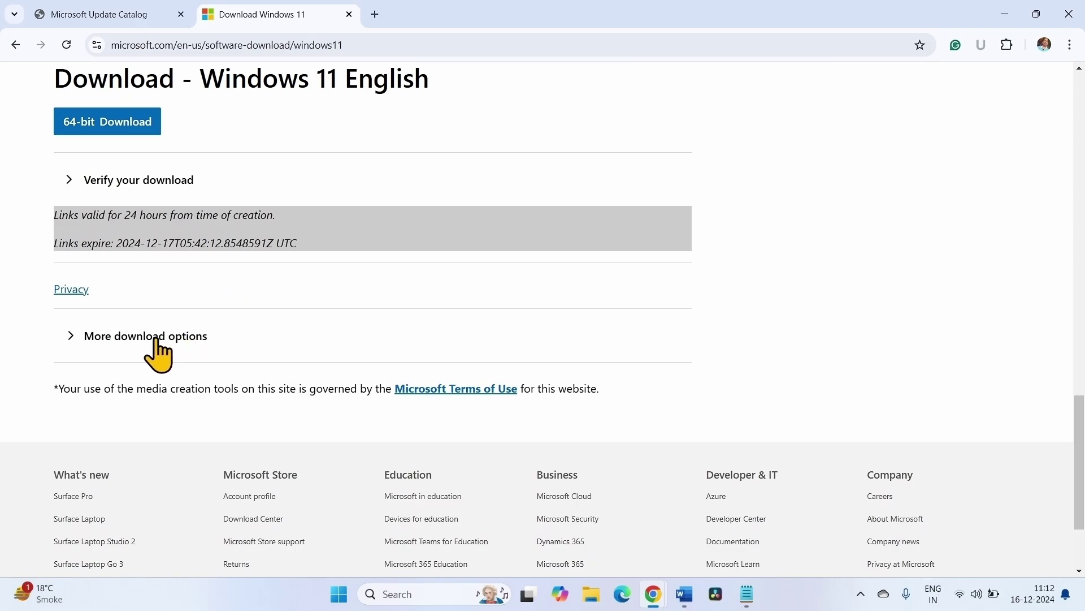
pyautogui.click(105, 129)
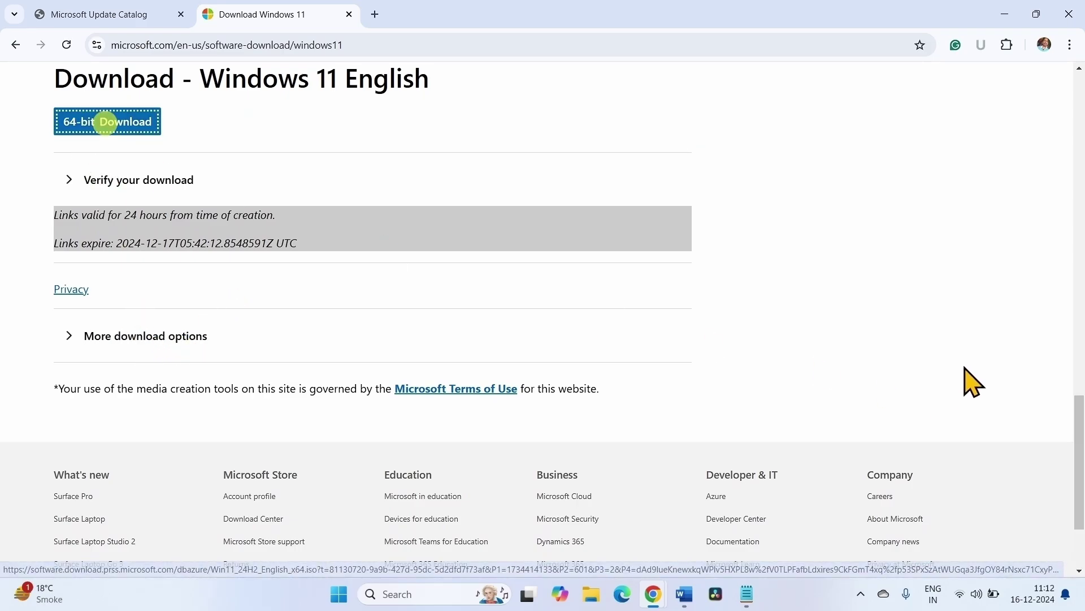
pyautogui.click(1019, 45)
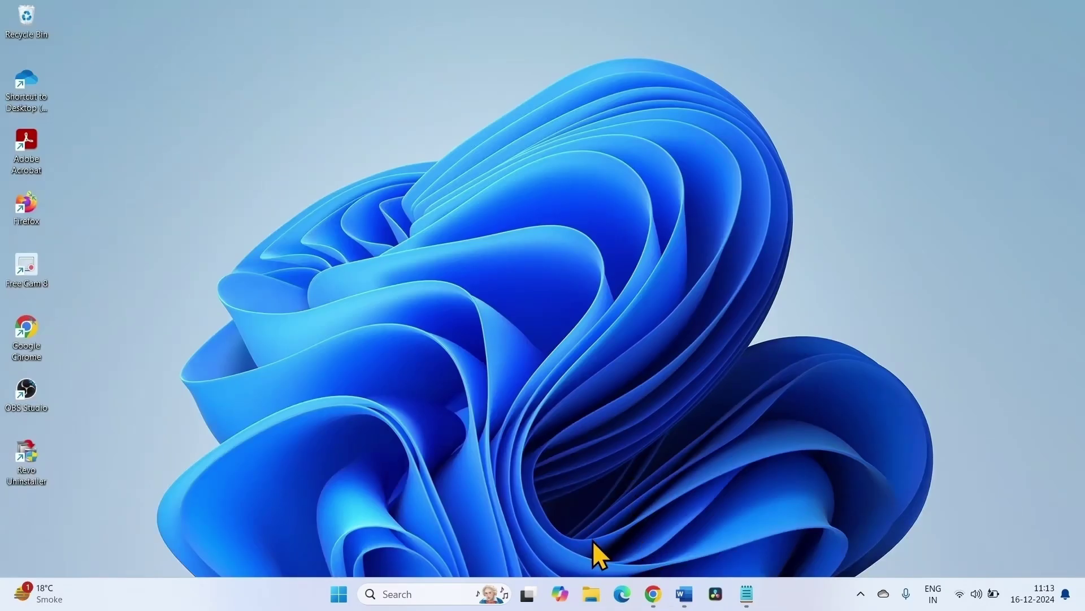
# Step: Mount Win11_24H2_English_x64.iso from the Downloads folder in File Explorer, allowing the file to open
pyautogui.click(591, 598)
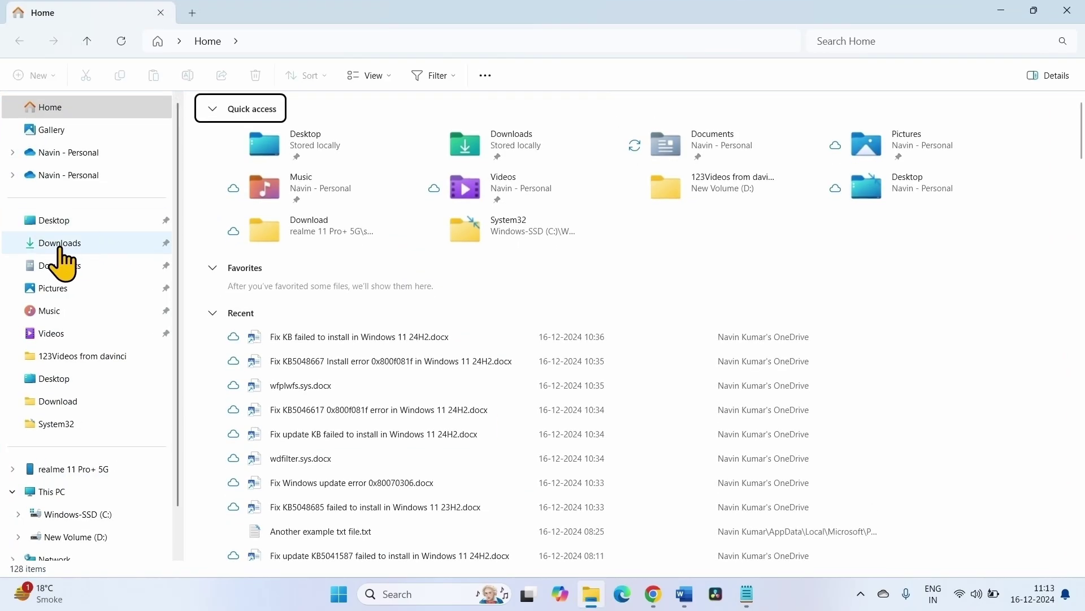
pyautogui.click(58, 244)
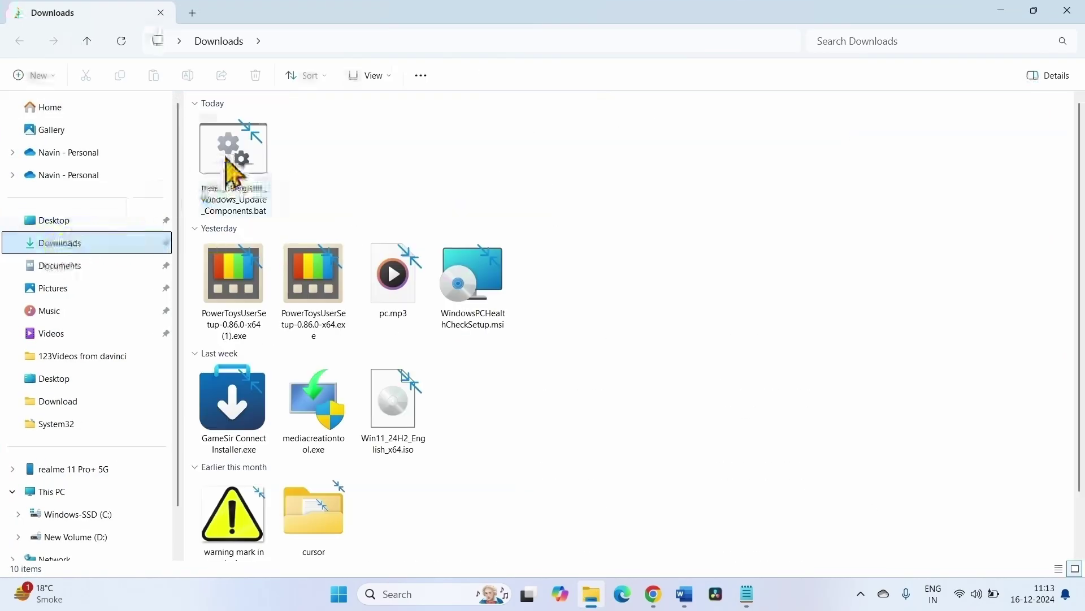
pyautogui.rightClick(389, 423)
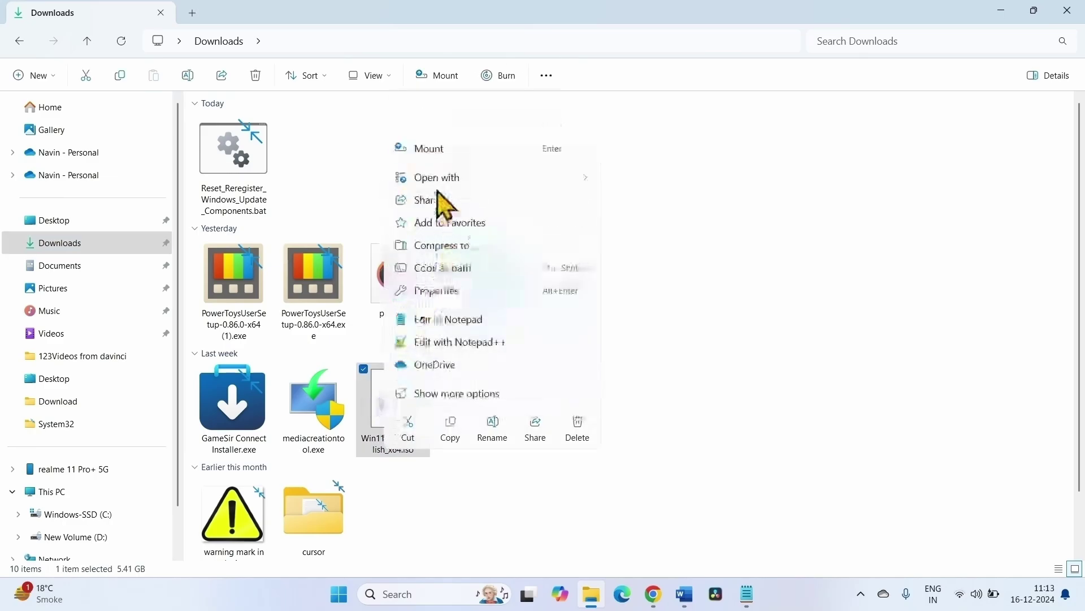
pyautogui.click(438, 150)
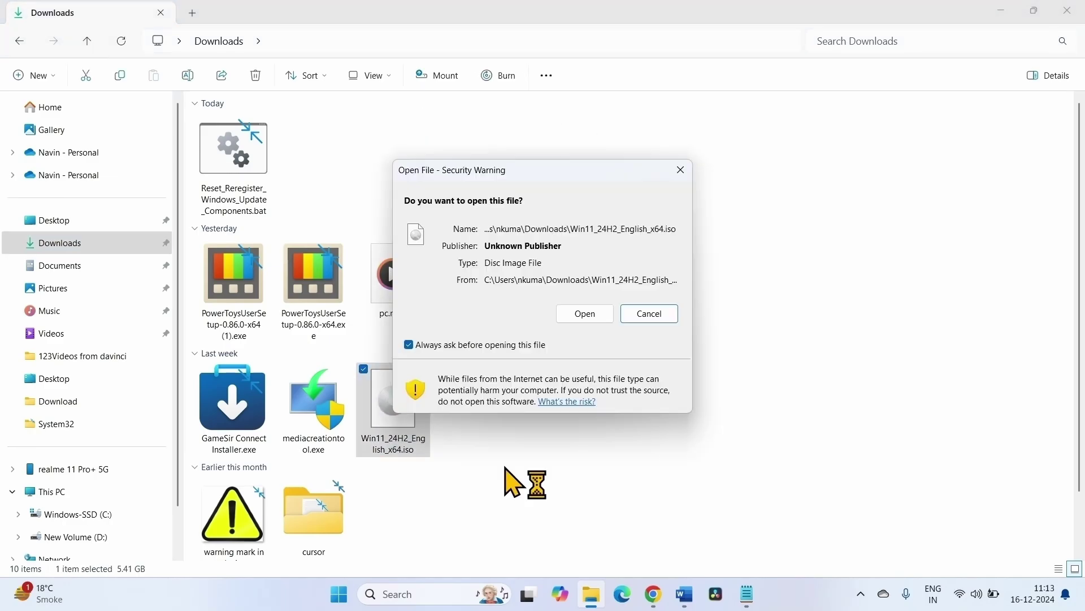
pyautogui.click(594, 320)
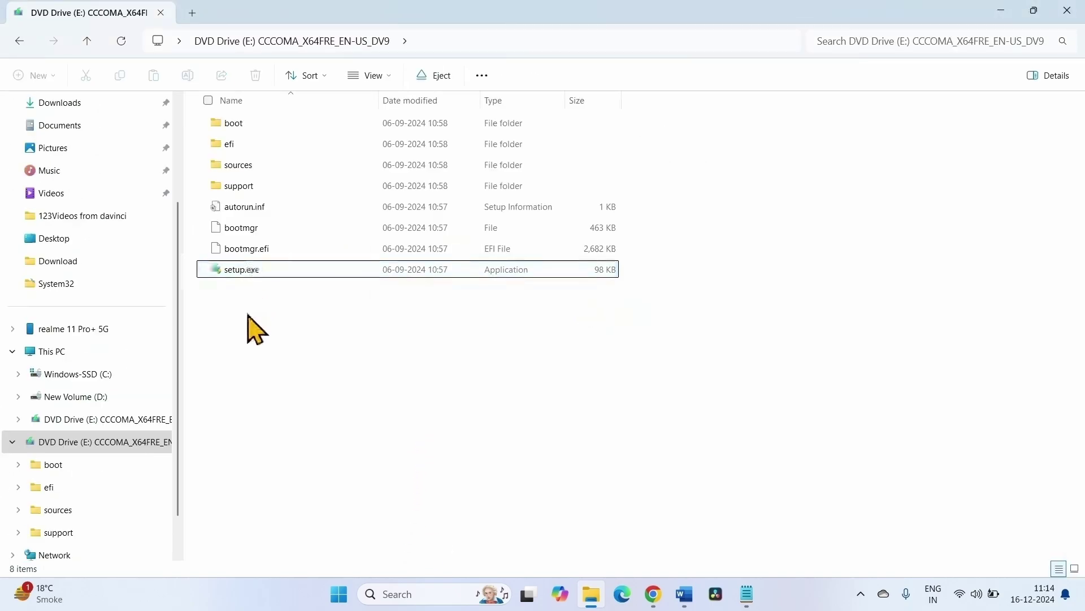
# Step: Launch setup.exe from the mounted Windows 11 DVD drive (E:) and allow the file to run
pyautogui.rightClick(246, 272)
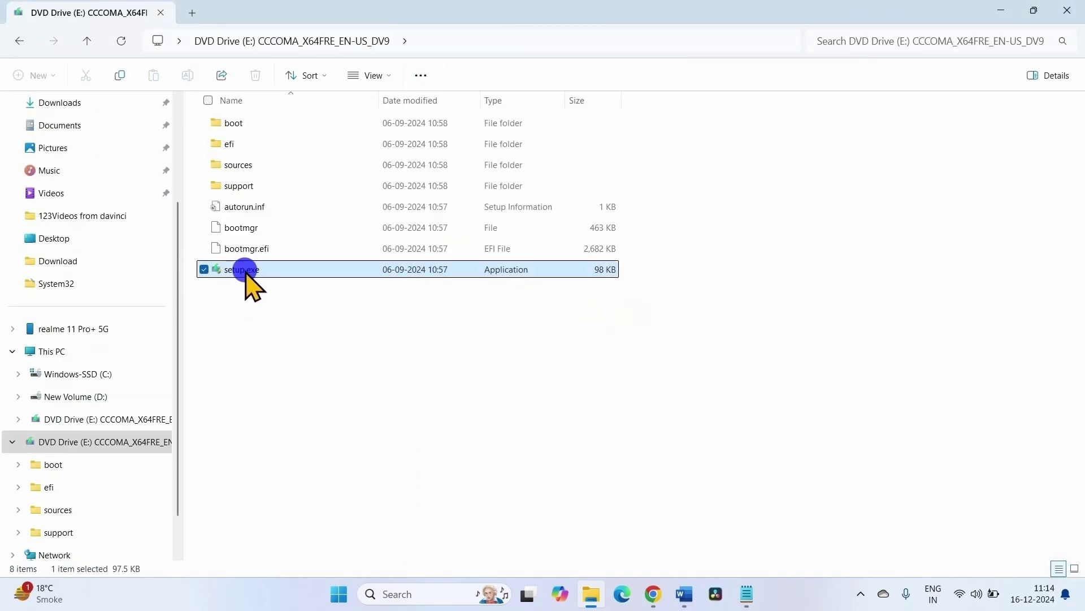
pyautogui.click(329, 216)
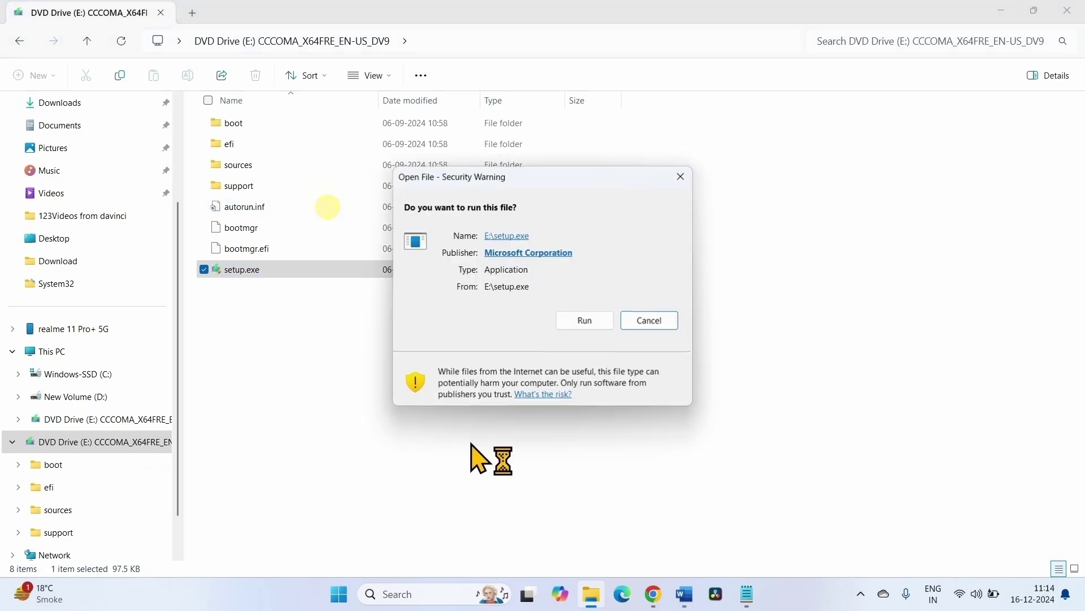
pyautogui.click(585, 321)
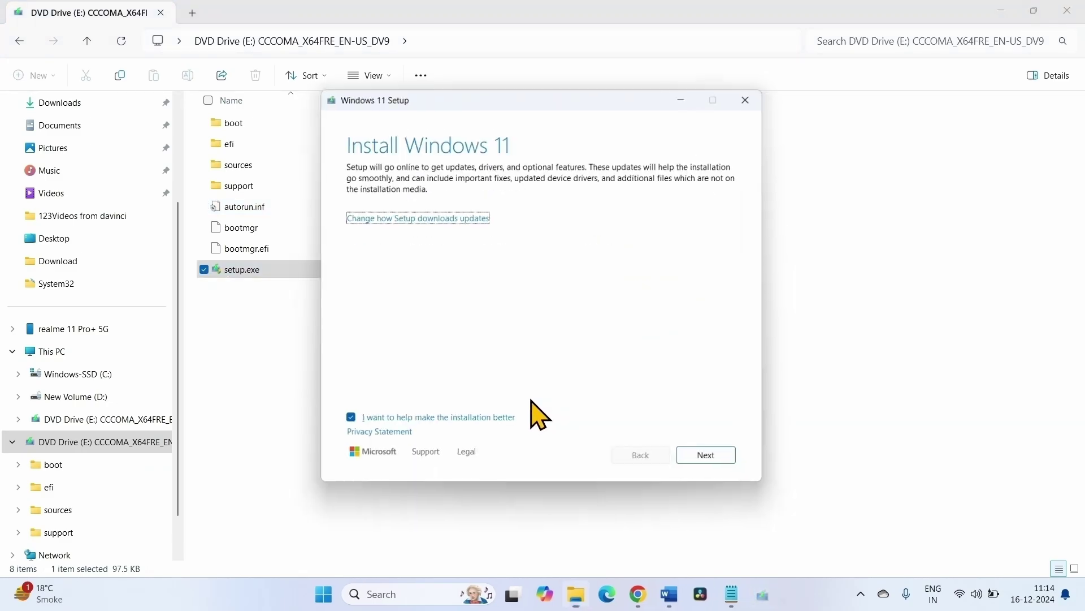
# Step: Proceed through Windows 11 Setup by accepting the license terms up to the installation recap, and minimize the setup window
pyautogui.click(710, 460)
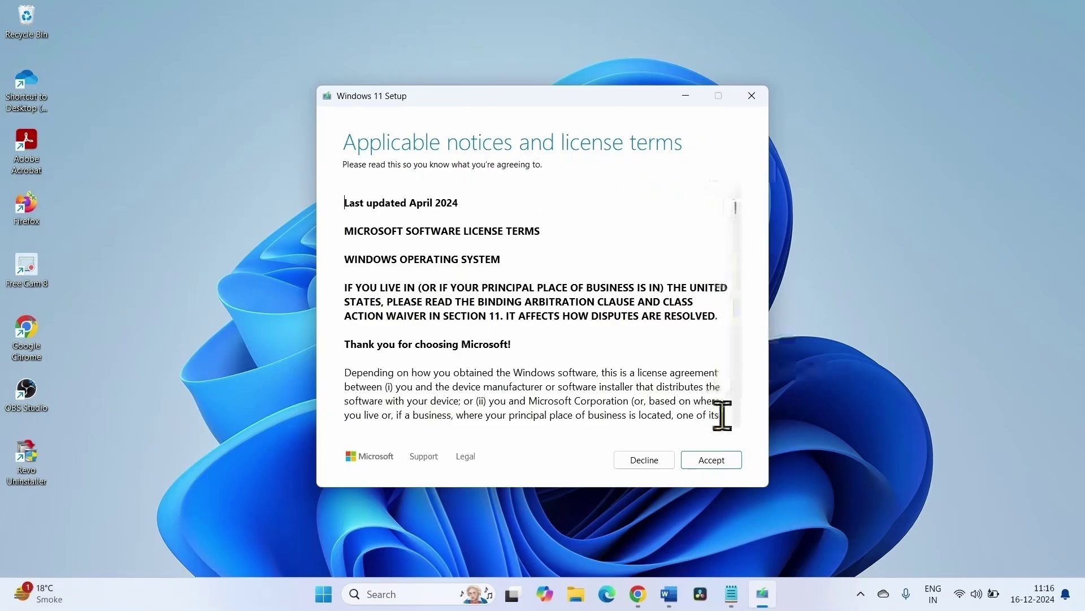
pyautogui.click(710, 468)
pyautogui.click(710, 467)
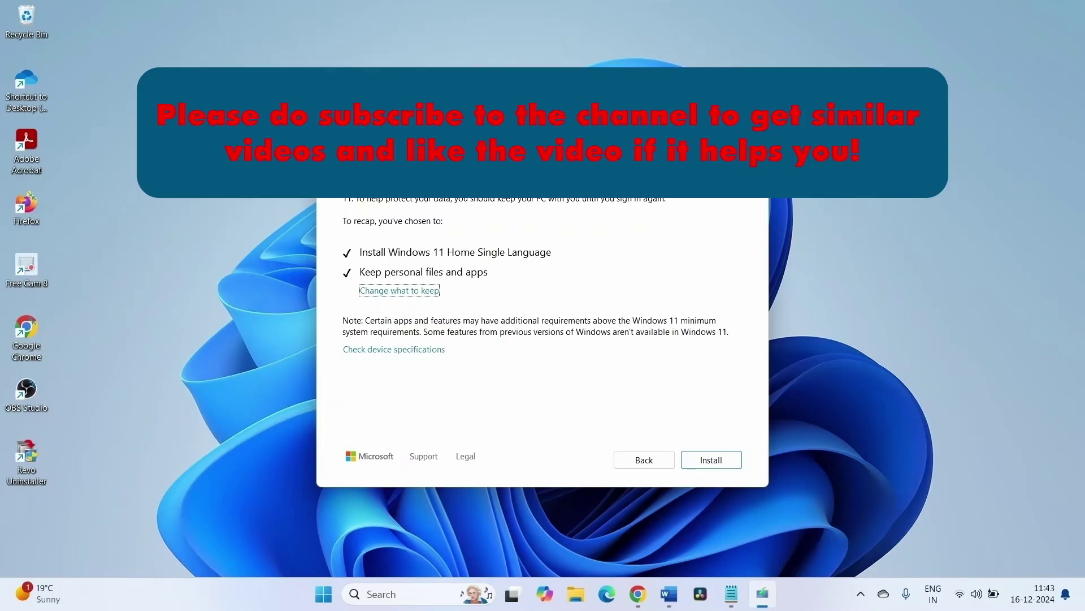
pyautogui.press('super+Down')
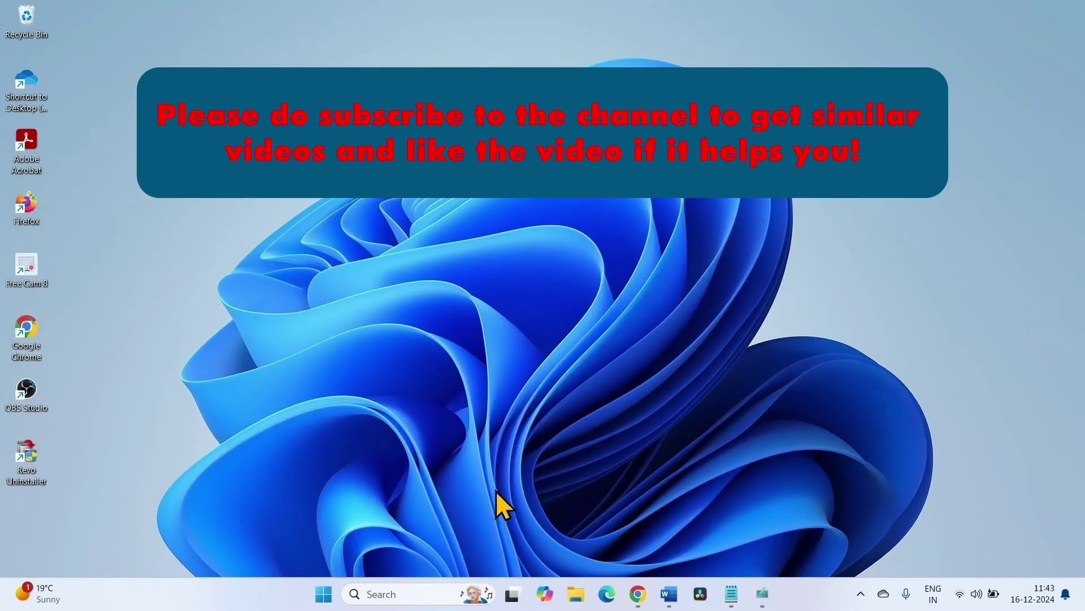